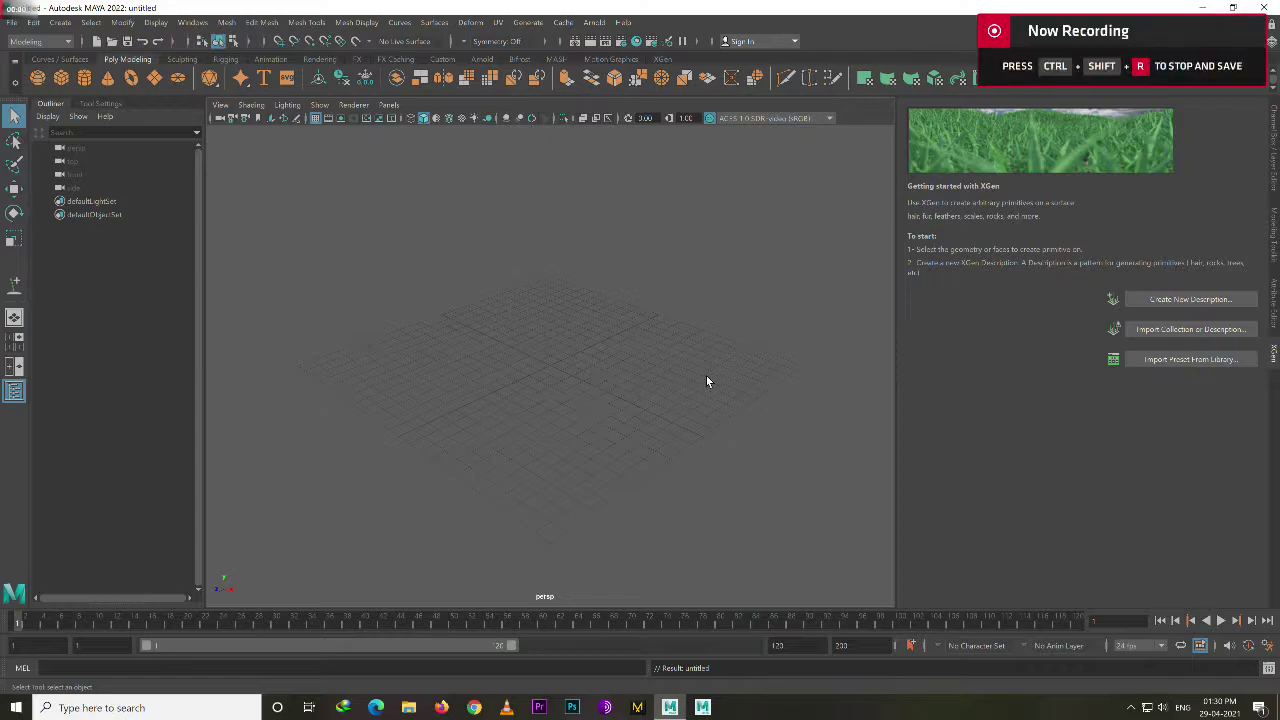
Create a polygon sphere and raise it slightly along the Y axis.
left_click(37, 78)
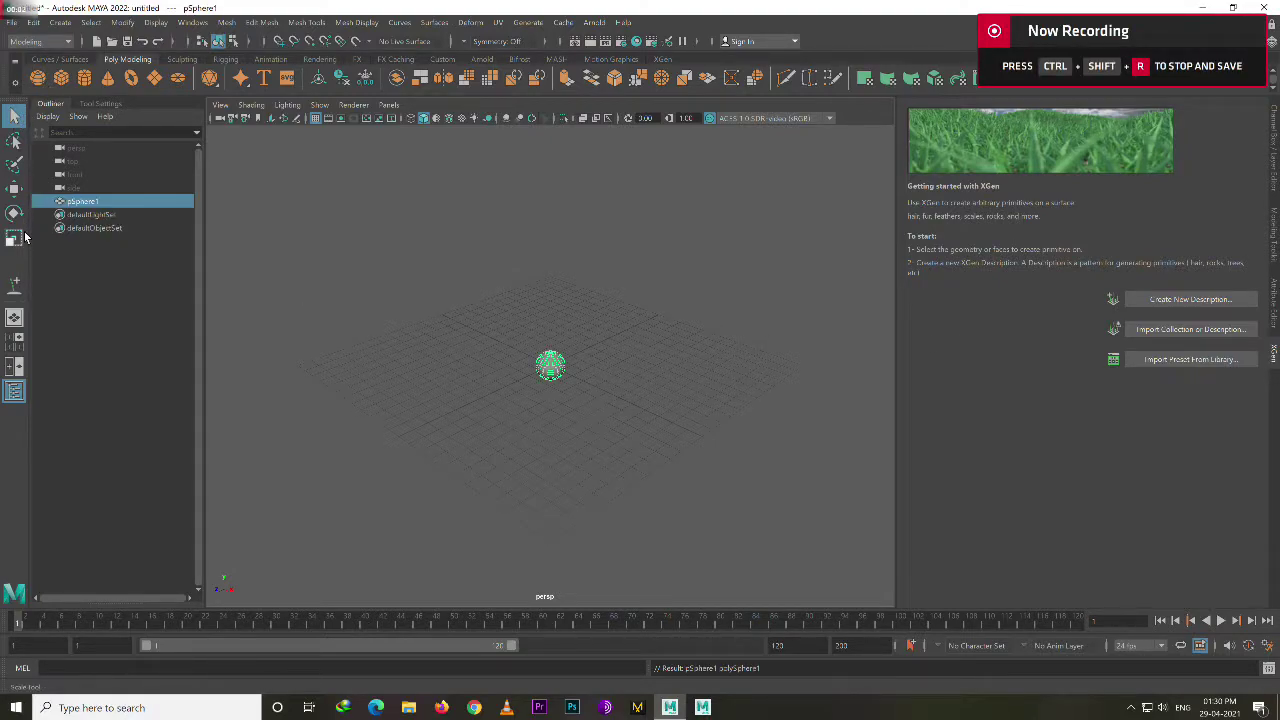
left_click(12, 238)
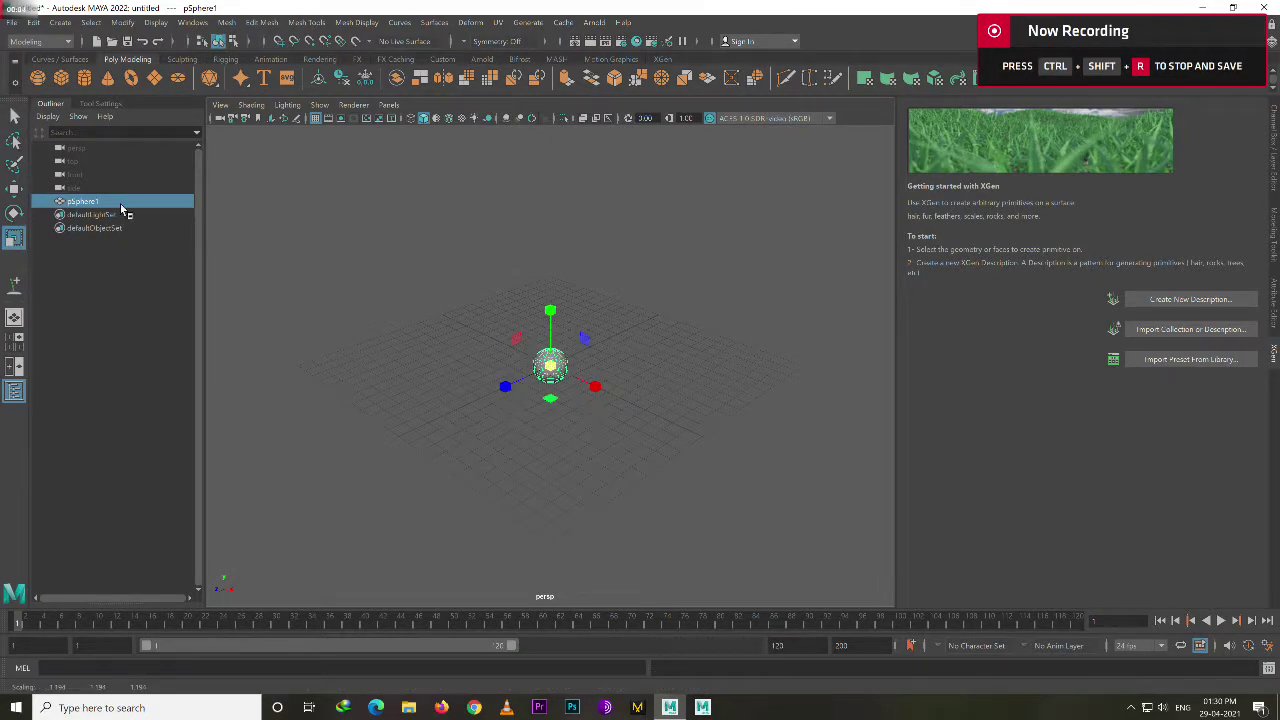
key("w")
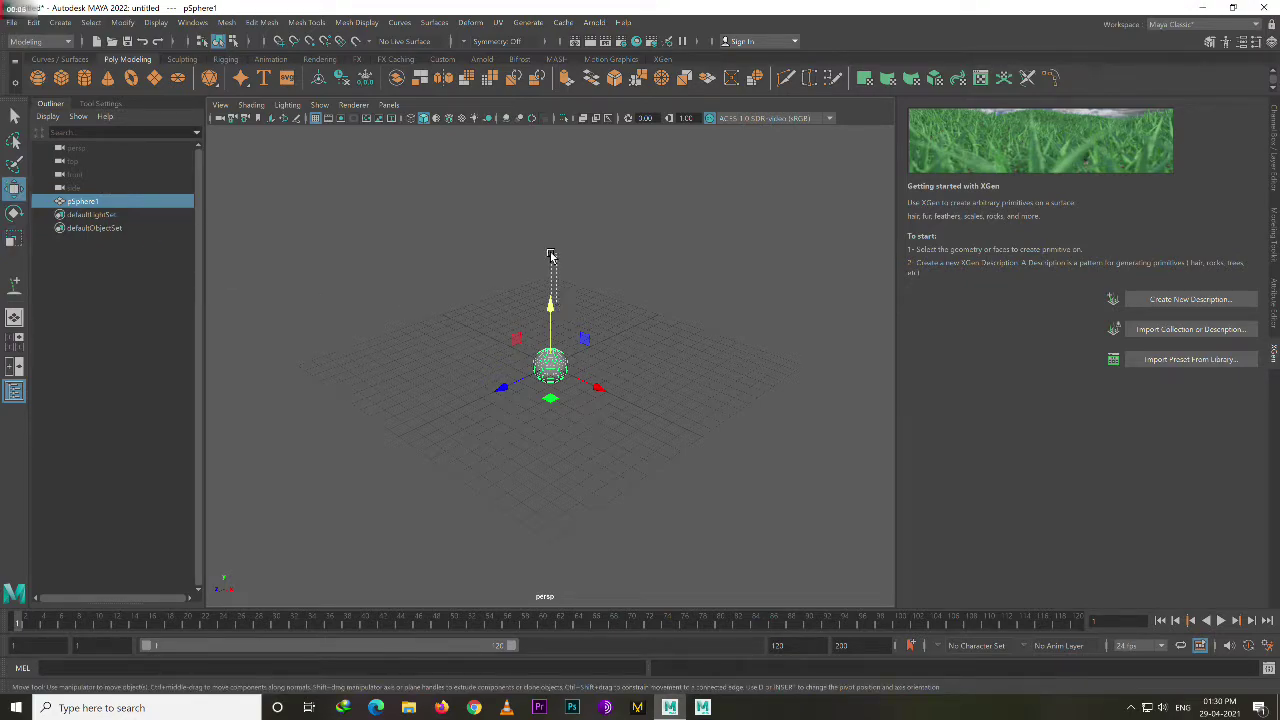
left_click(550, 256)
left_click(555, 360)
left_click_drag(547, 306, 547, 270)
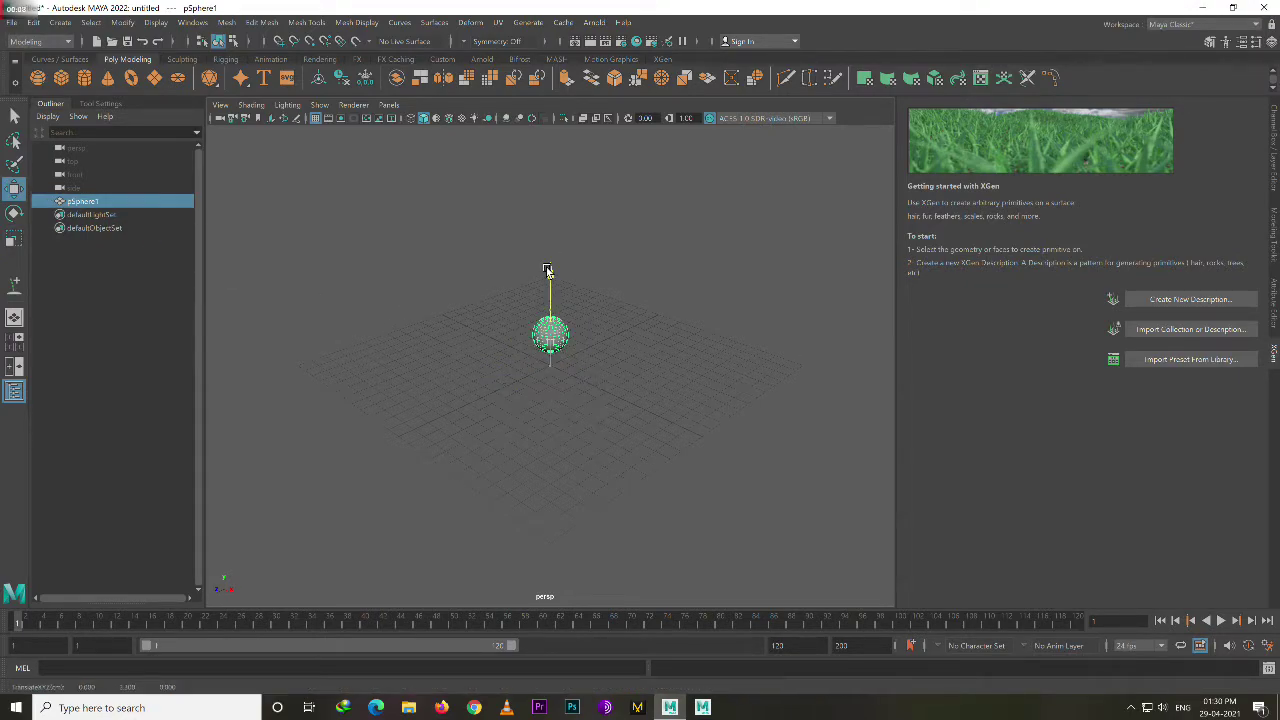
Create a new XGen spline description on the sphere using placed guides.
left_click(1210, 301)
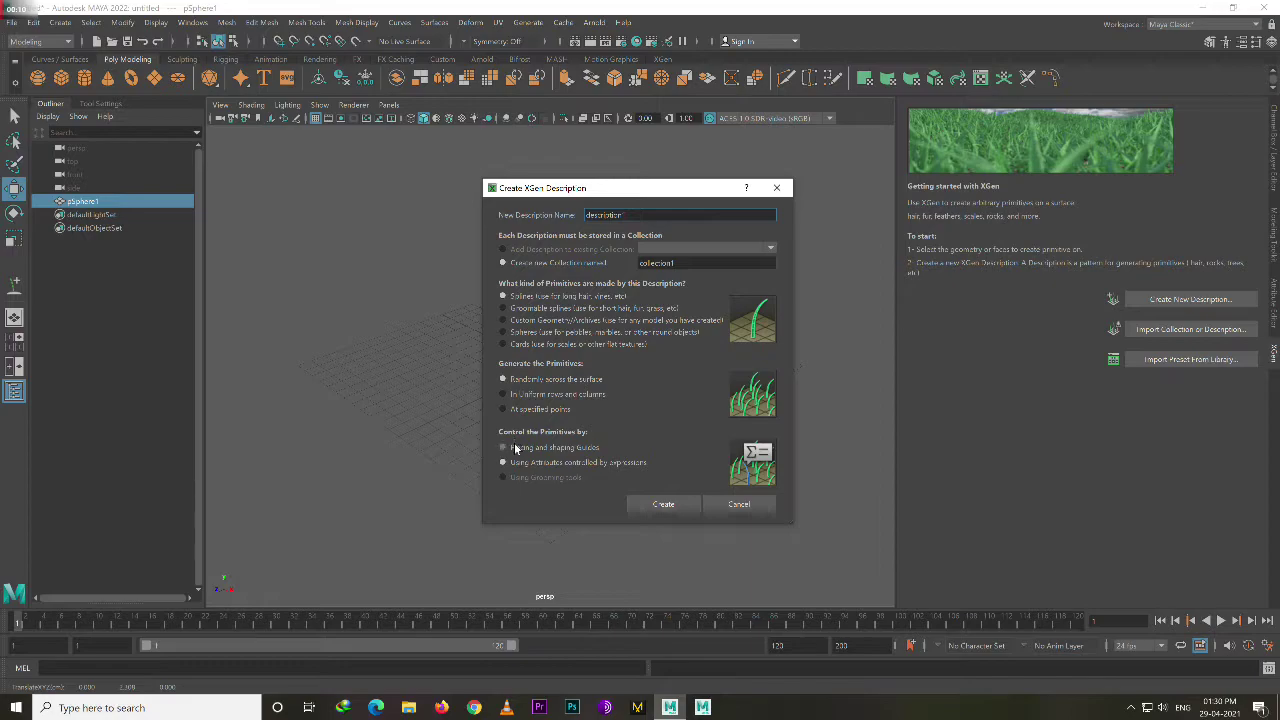
left_click(516, 449)
left_click(663, 504)
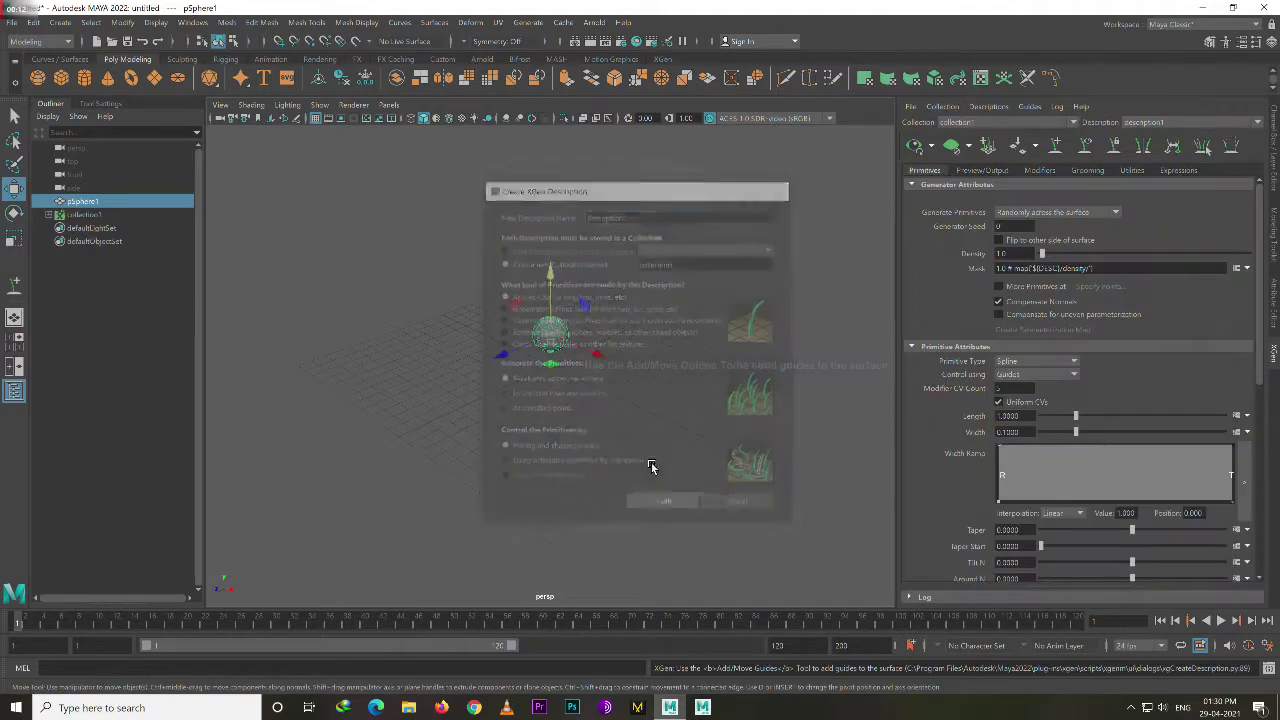
left_click_drag(694, 318, 663, 294, "alt")
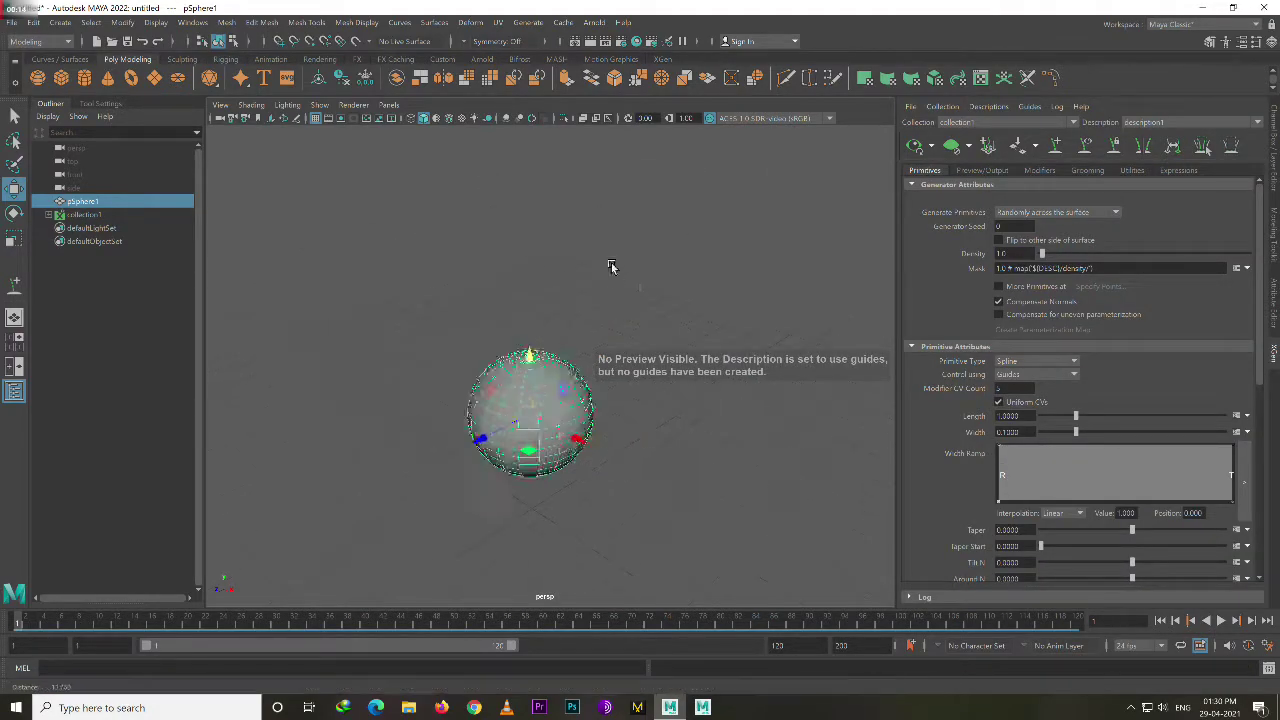
Plant two guides on the sphere with Add/Move Guides.
left_click(1056, 148)
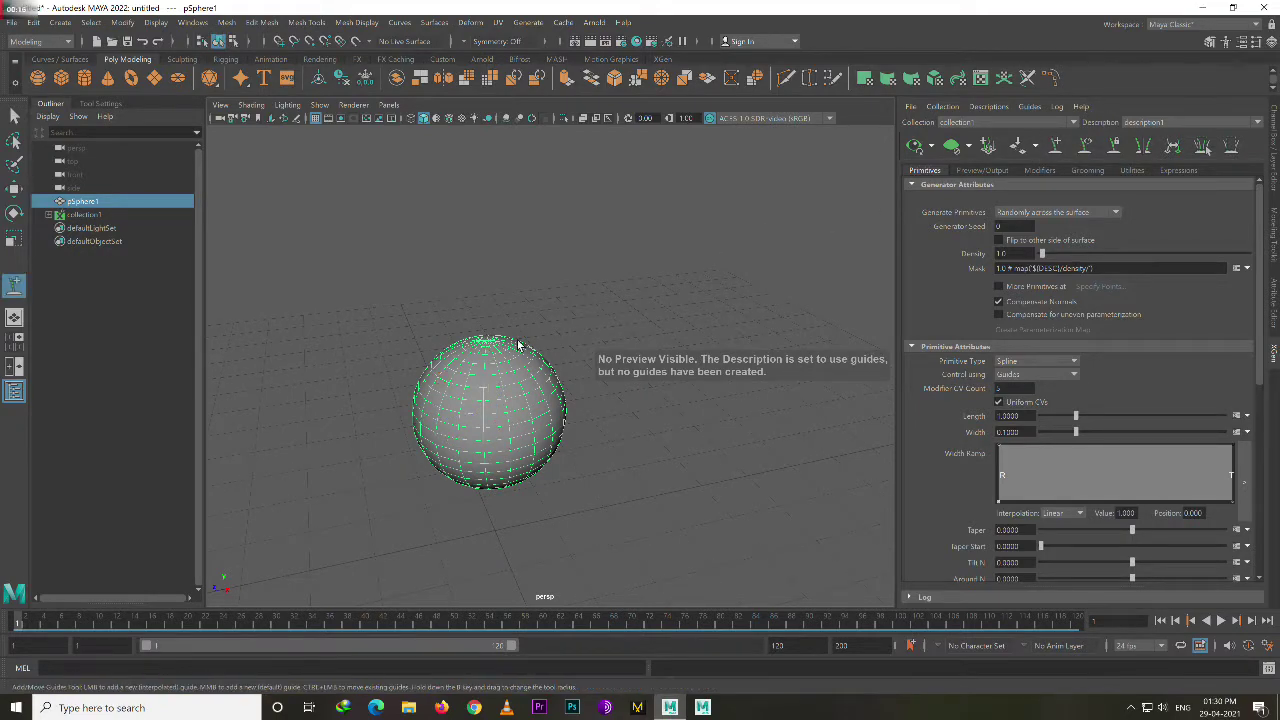
scroll(500, 380, "up", 2)
scroll(510, 400, "up", 4)
left_click(491, 369)
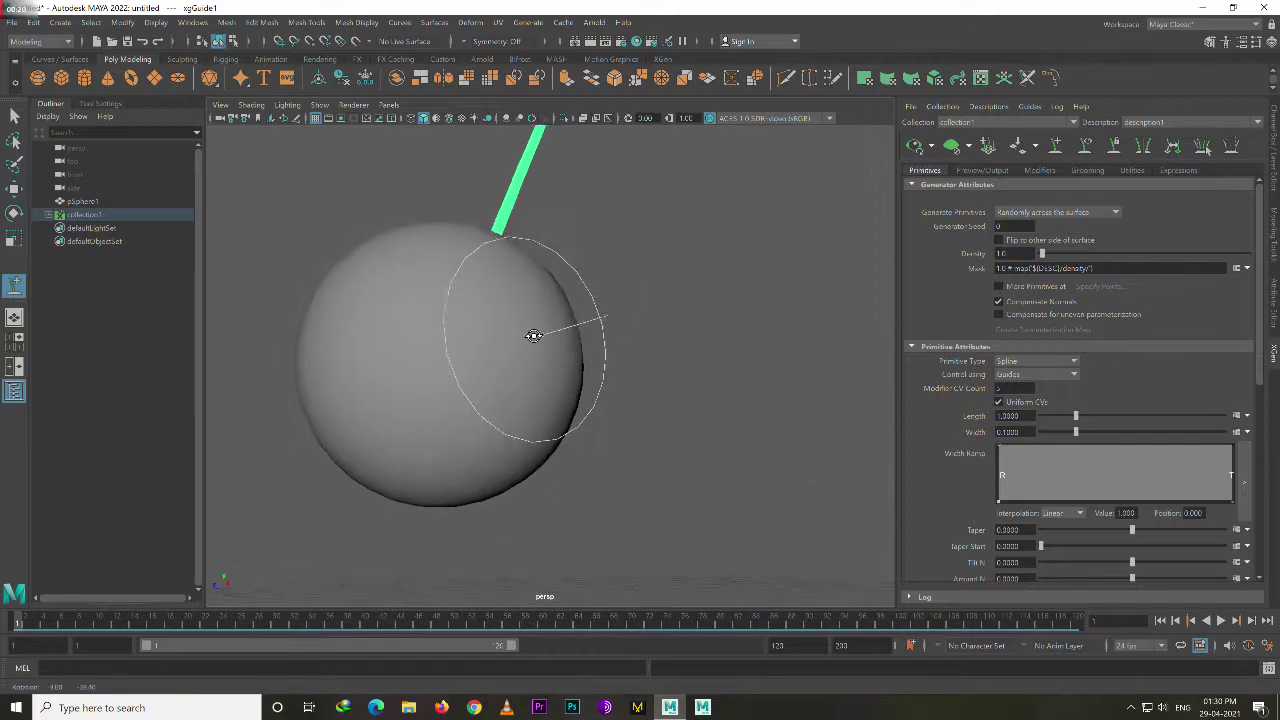
left_click(528, 343)
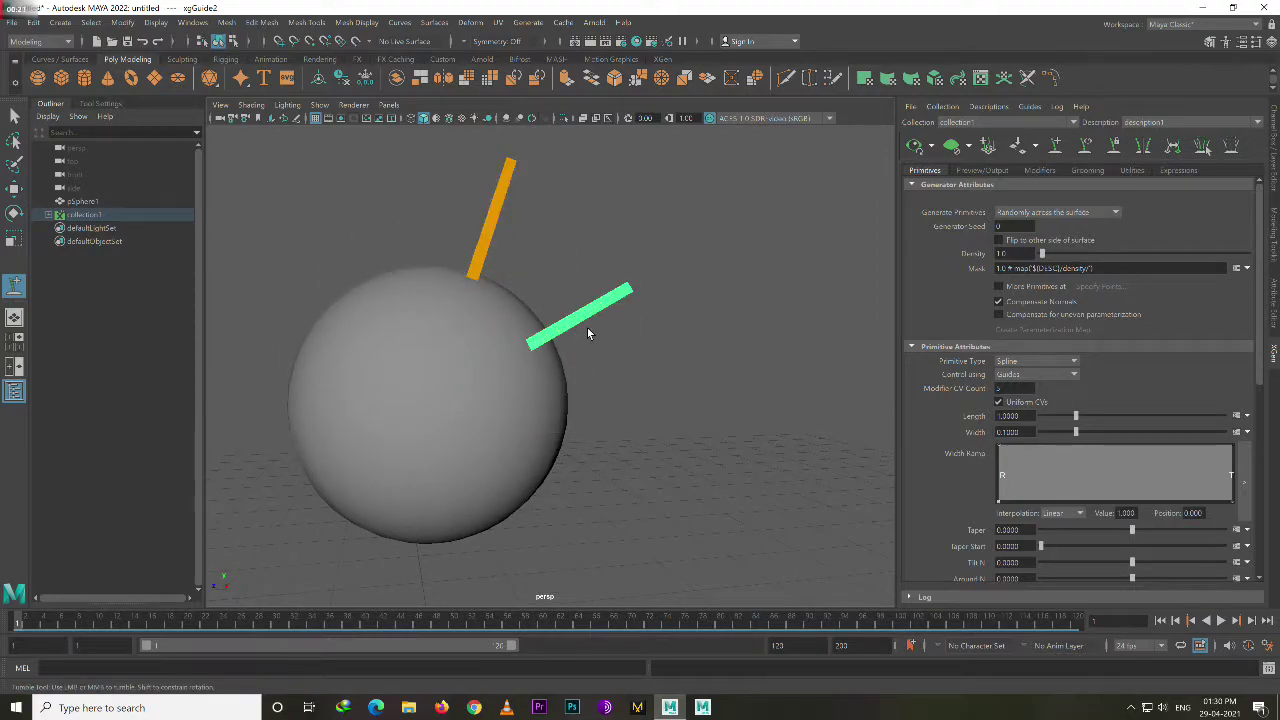
Preview the hair primitives and raise Density to about 15.8.
left_click(913, 147)
scroll(669, 260, "down", 3)
scroll(654, 263, "down", 3)
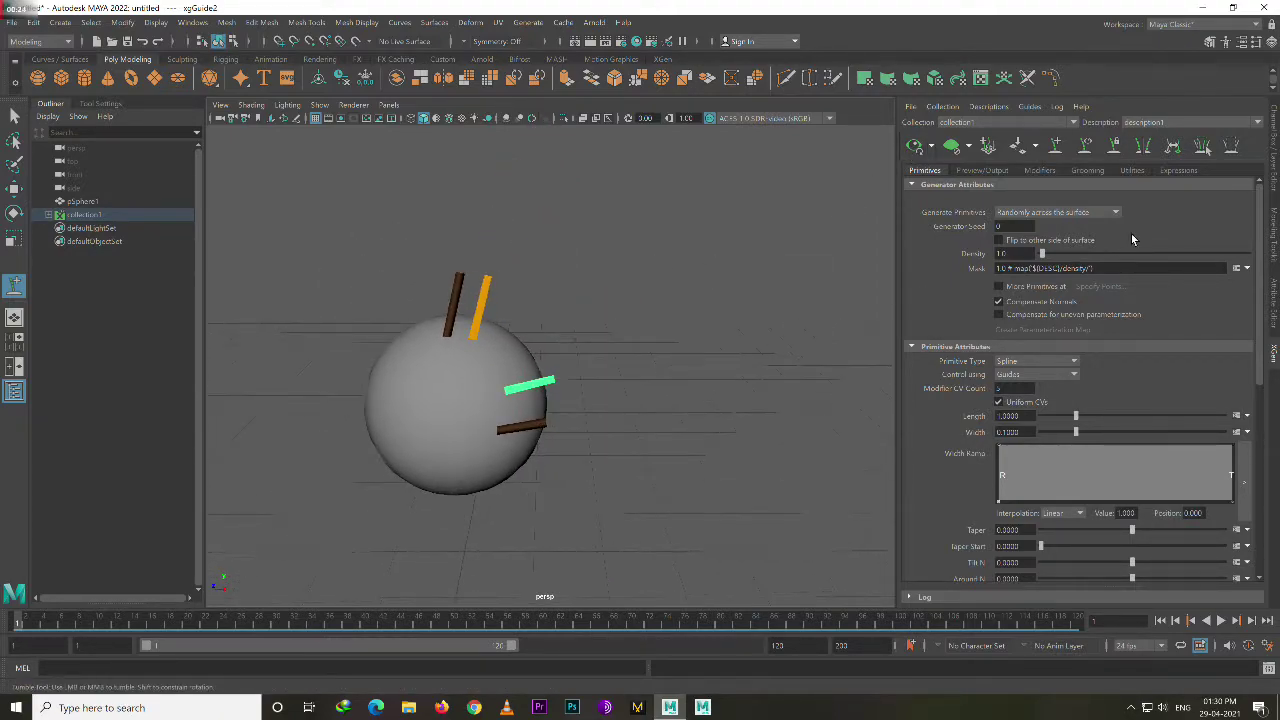
left_click_drag(1045, 254, 1073, 254)
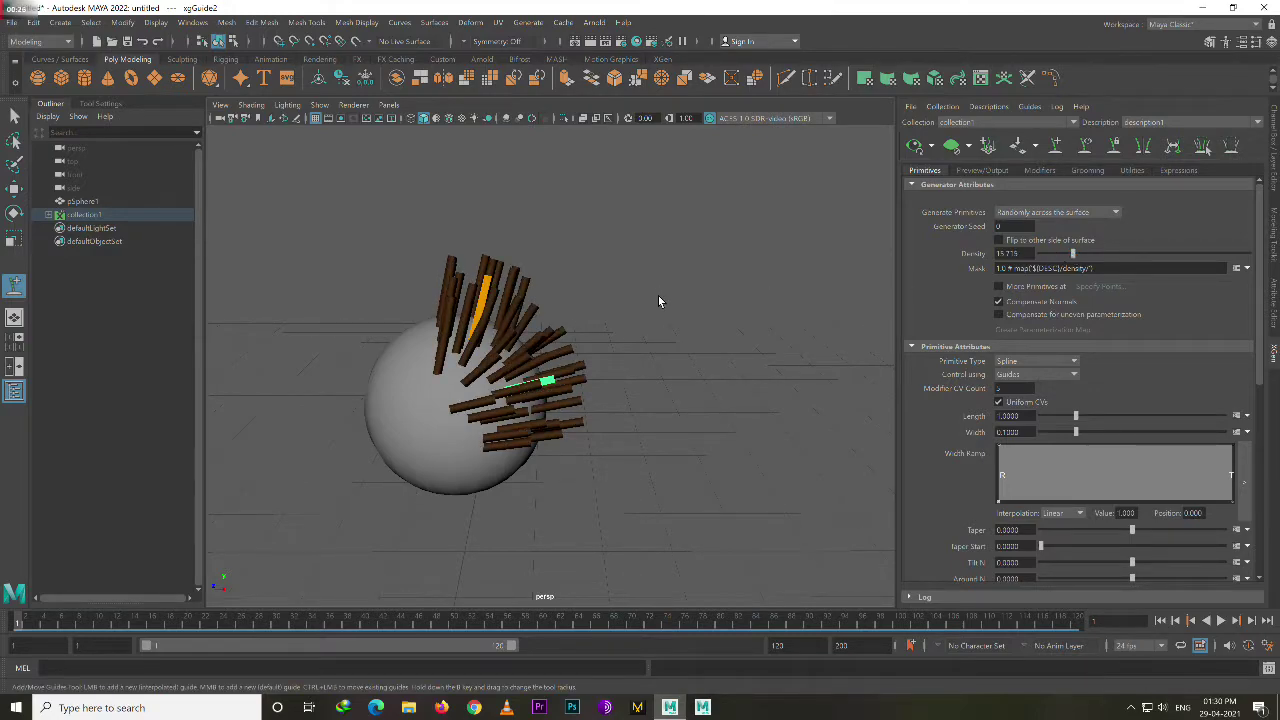
mouse_move(657, 300)
left_mouse_down("alt")
mouse_move(665, 316)
mouse_move(508, 245)
left_mouse_up("alt")
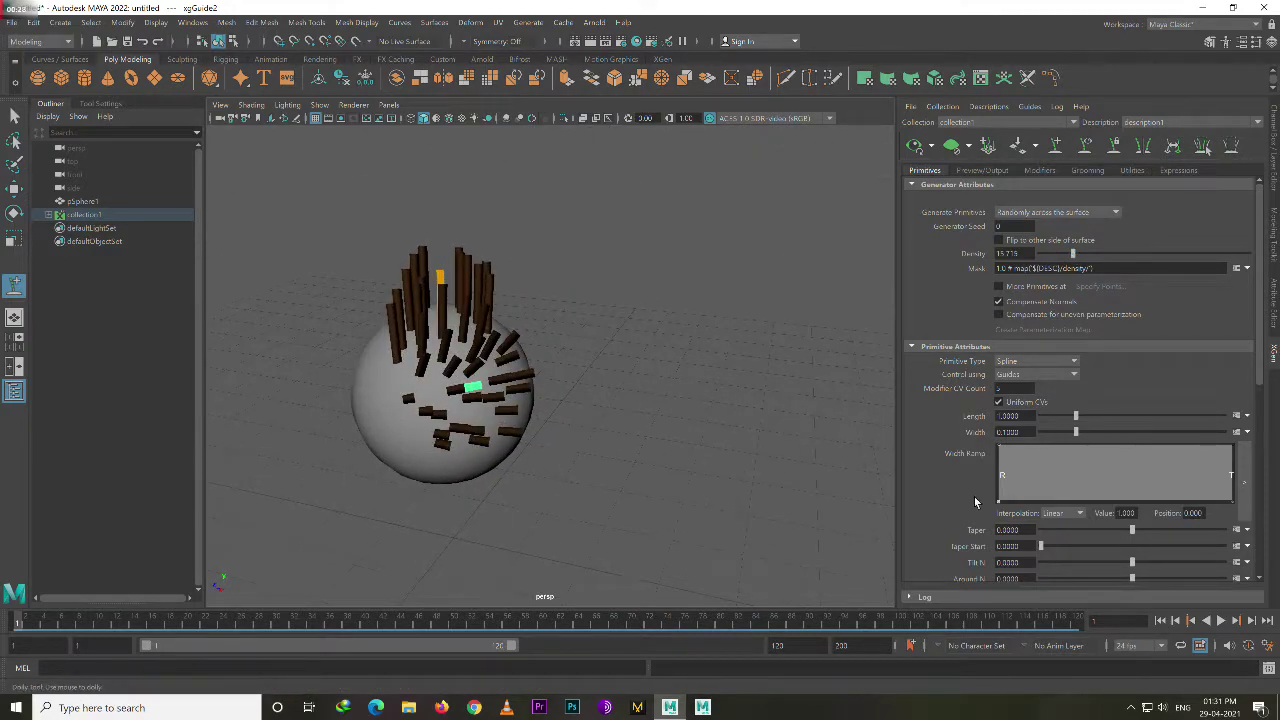
Taper the strands to points with Taper 0.905 and Taper Start 0.04.
left_click_drag(1131, 529, 1199, 529)
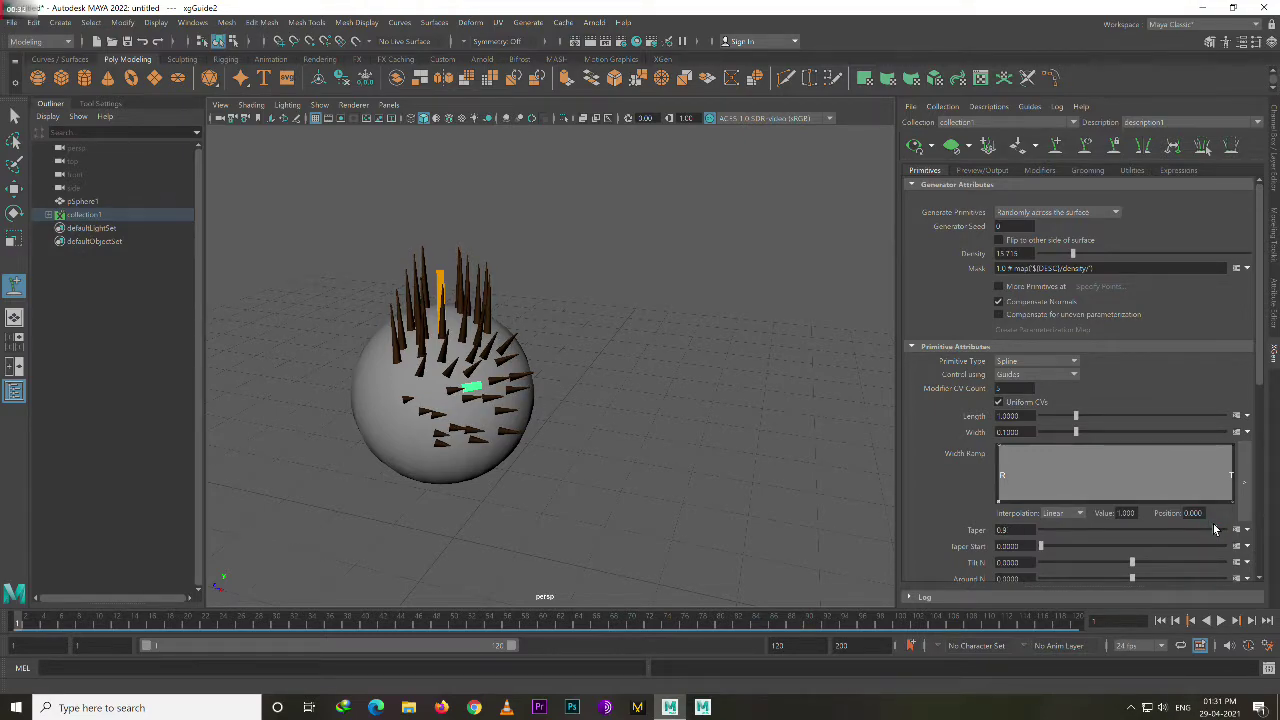
left_click_drag(1213, 529, 1206, 529)
mouse_move(665, 360)
left_mouse_down("alt")
mouse_move(689, 360)
mouse_move(632, 371)
mouse_move(650, 370)
left_mouse_up("alt")
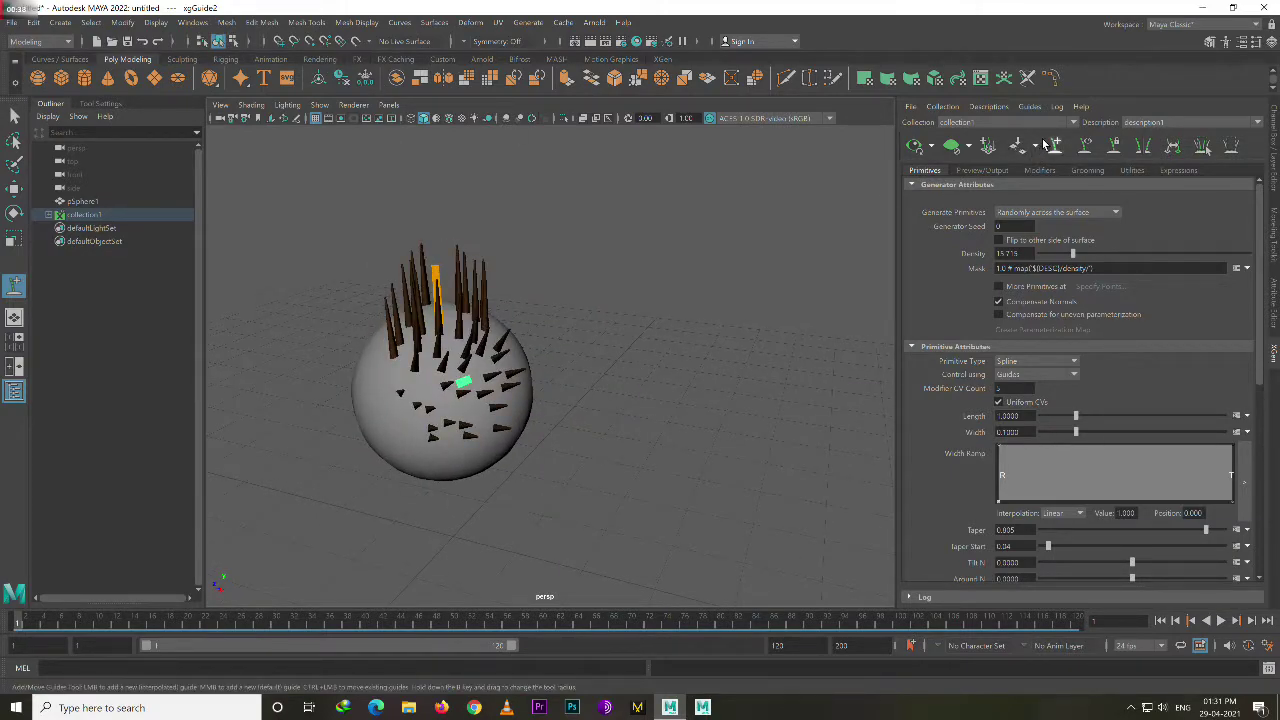
left_click(662, 59)
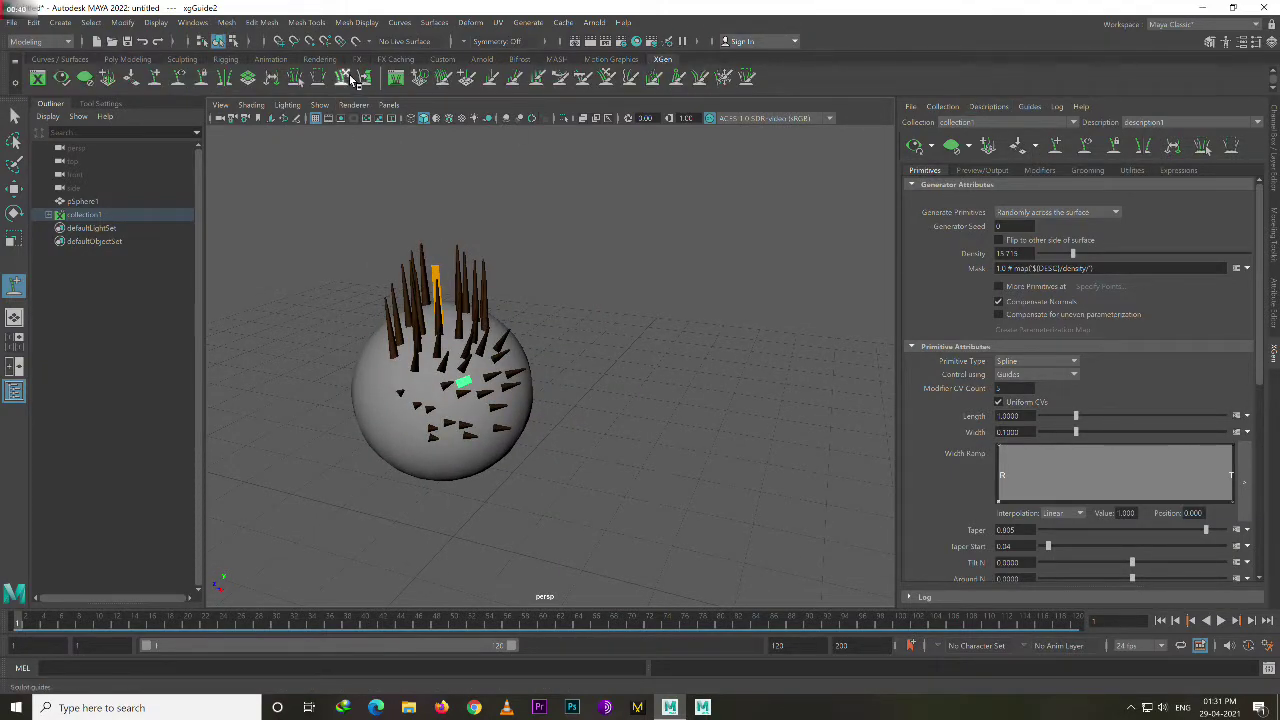
Sculpt a guide so it bends over to the right, then refresh the hair preview.
mouse_move(637, 437)
left_mouse_down("alt")
mouse_move(709, 429)
mouse_move(600, 596)
left_mouse_up("alt")
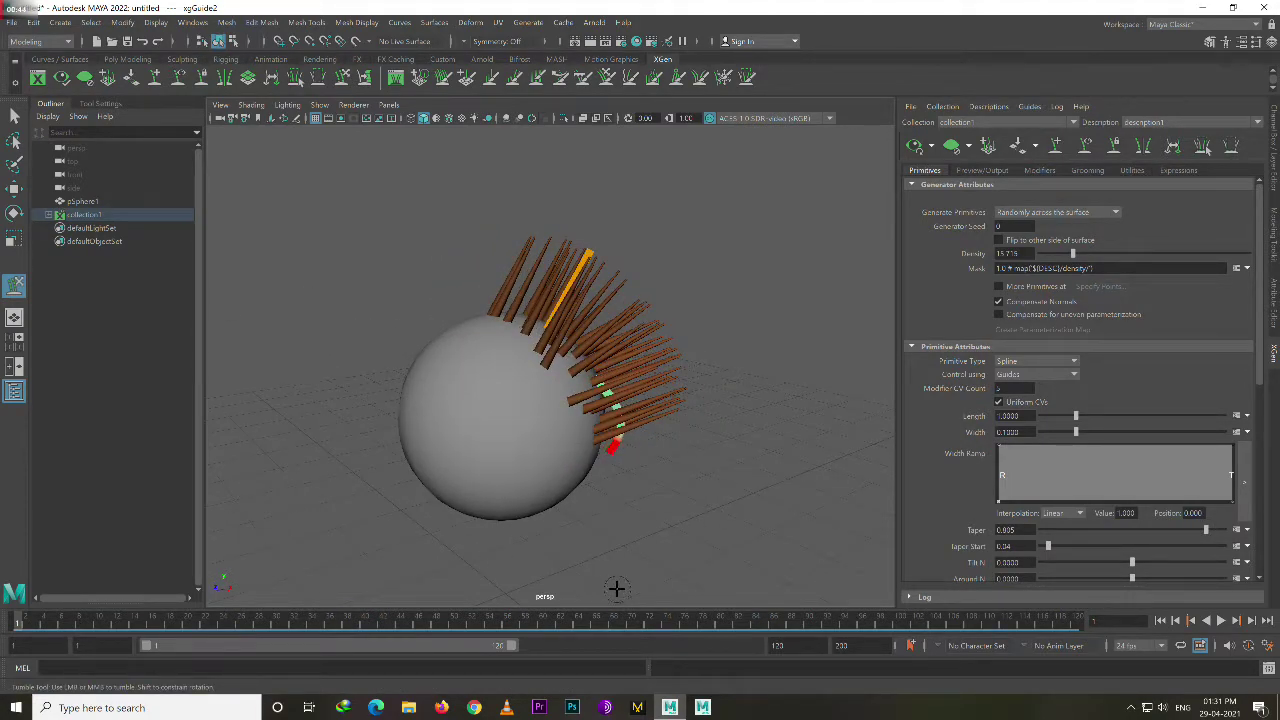
left_click(916, 147)
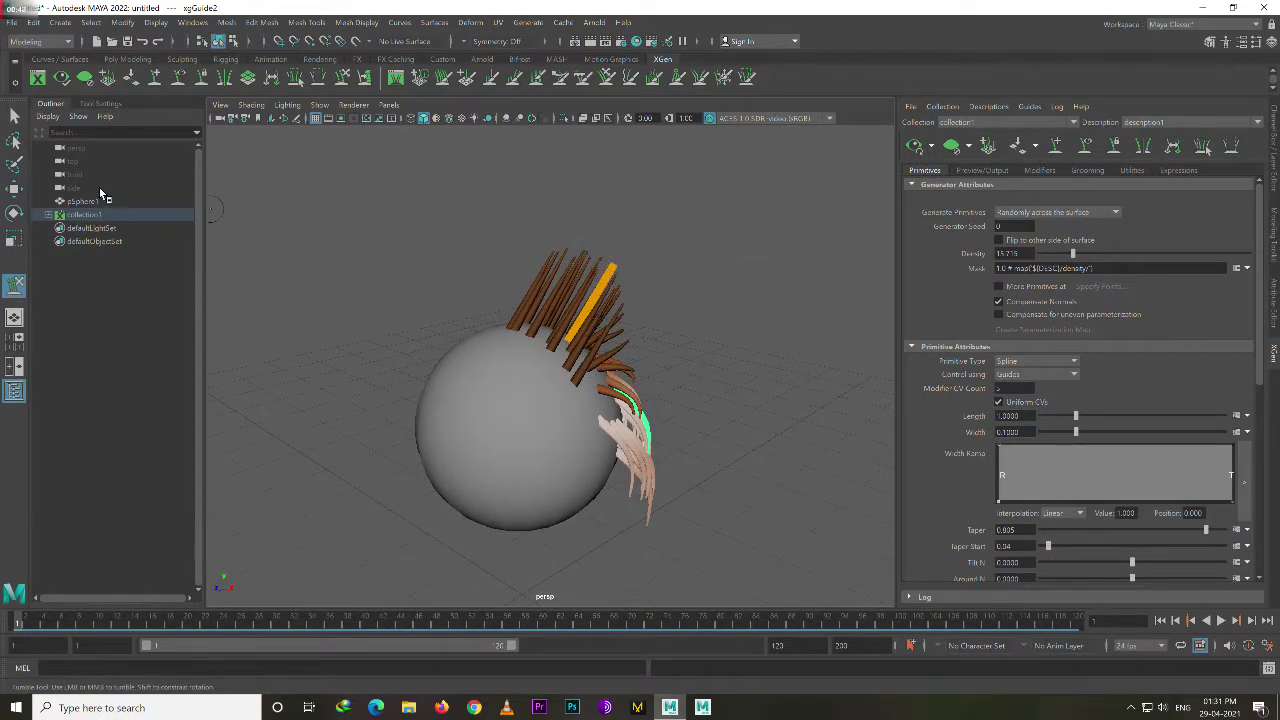
left_click(15, 190)
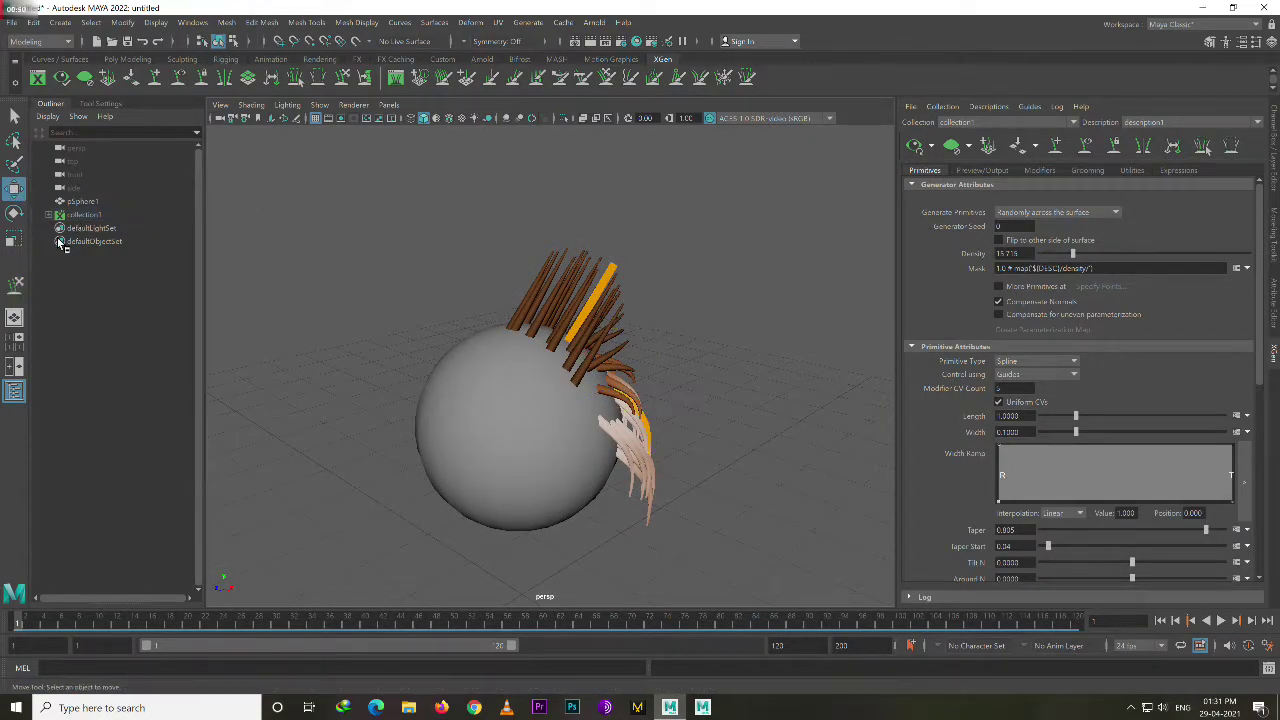
left_click(15, 285)
mouse_move(608, 271)
left_mouse_down()
mouse_move(711, 346)
mouse_move(718, 384)
left_mouse_up()
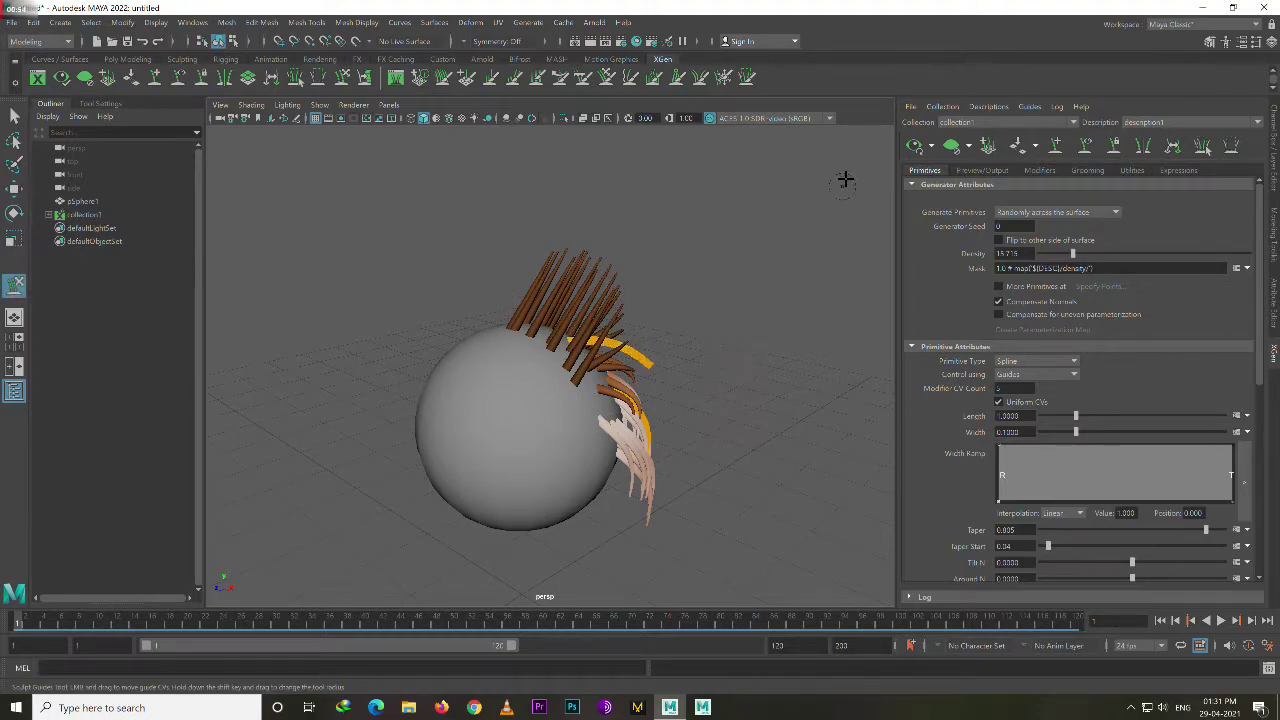
left_click(918, 152)
Pull the guide tip further down and right and refresh the preview.
mouse_move(697, 300)
left_mouse_down("alt")
mouse_move(571, 300)
mouse_move(629, 312)
mouse_move(689, 294)
mouse_move(669, 349)
left_mouse_up("alt")
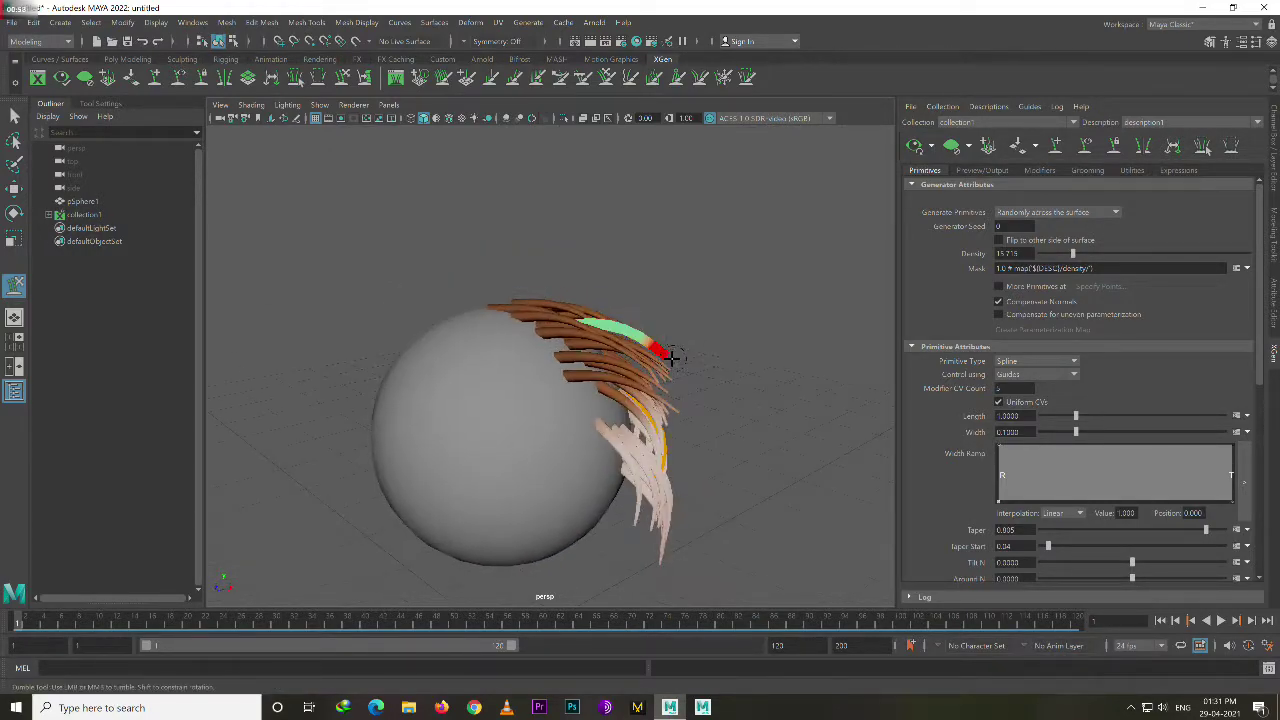
left_click(914, 146)
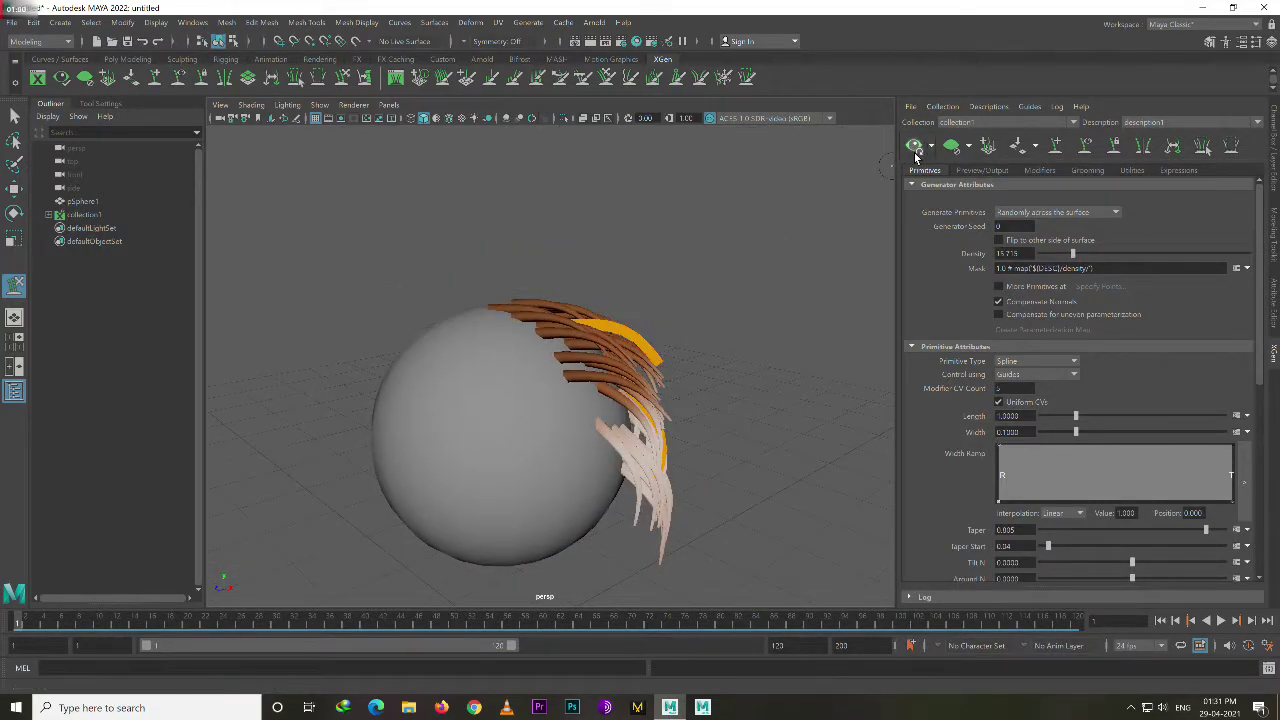
mouse_move(710, 310)
left_mouse_down("alt")
mouse_move(738, 298)
mouse_move(688, 301)
mouse_move(720, 283)
mouse_move(734, 300)
left_mouse_up("alt")
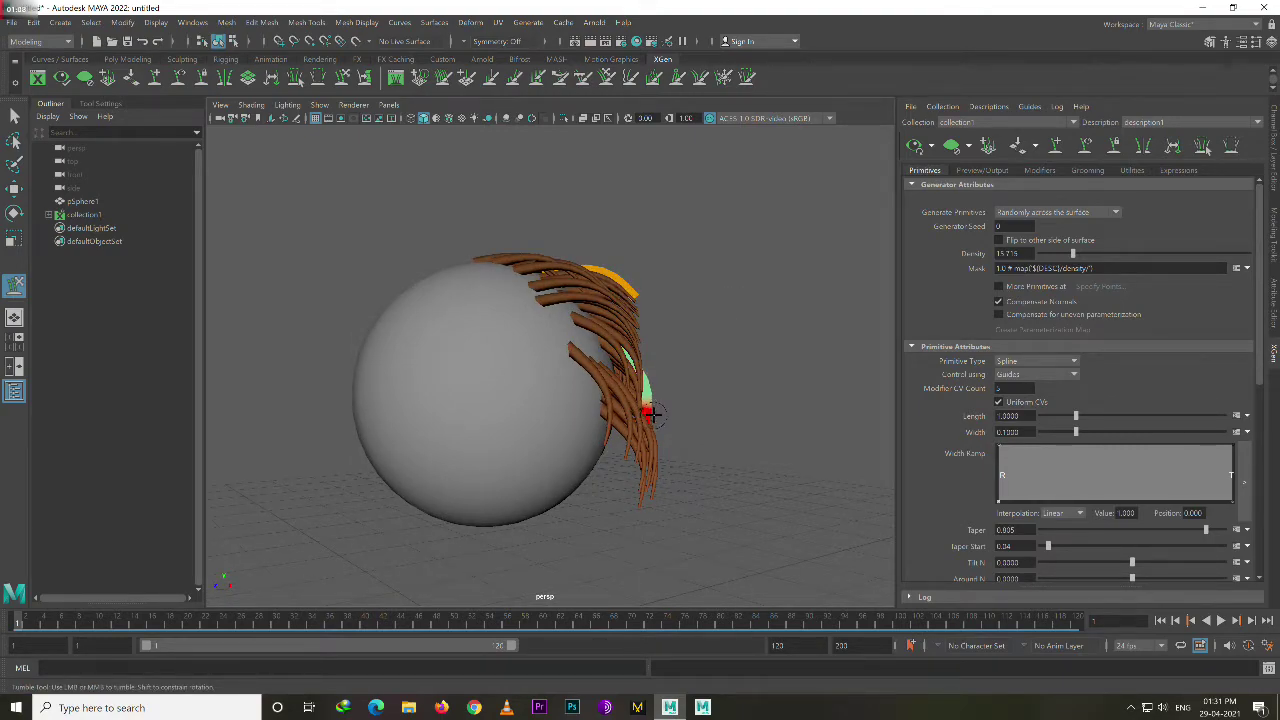
left_click_drag(654, 413, 664, 421)
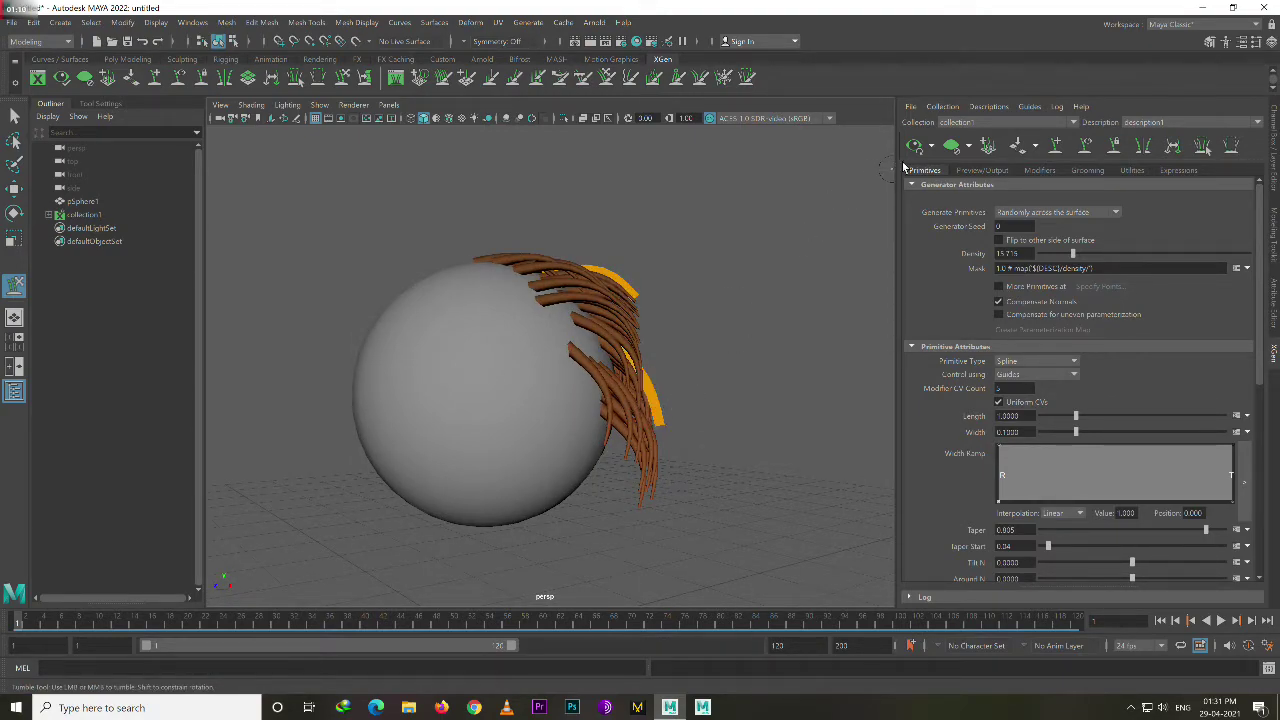
left_click(914, 145)
mouse_move(745, 300)
left_mouse_down("alt")
mouse_move(639, 296)
mouse_move(700, 238)
left_mouse_up("alt")
Plant a third guide on the sphere.
left_click(1057, 145)
left_click_drag(494, 354, 517, 321, "alt")
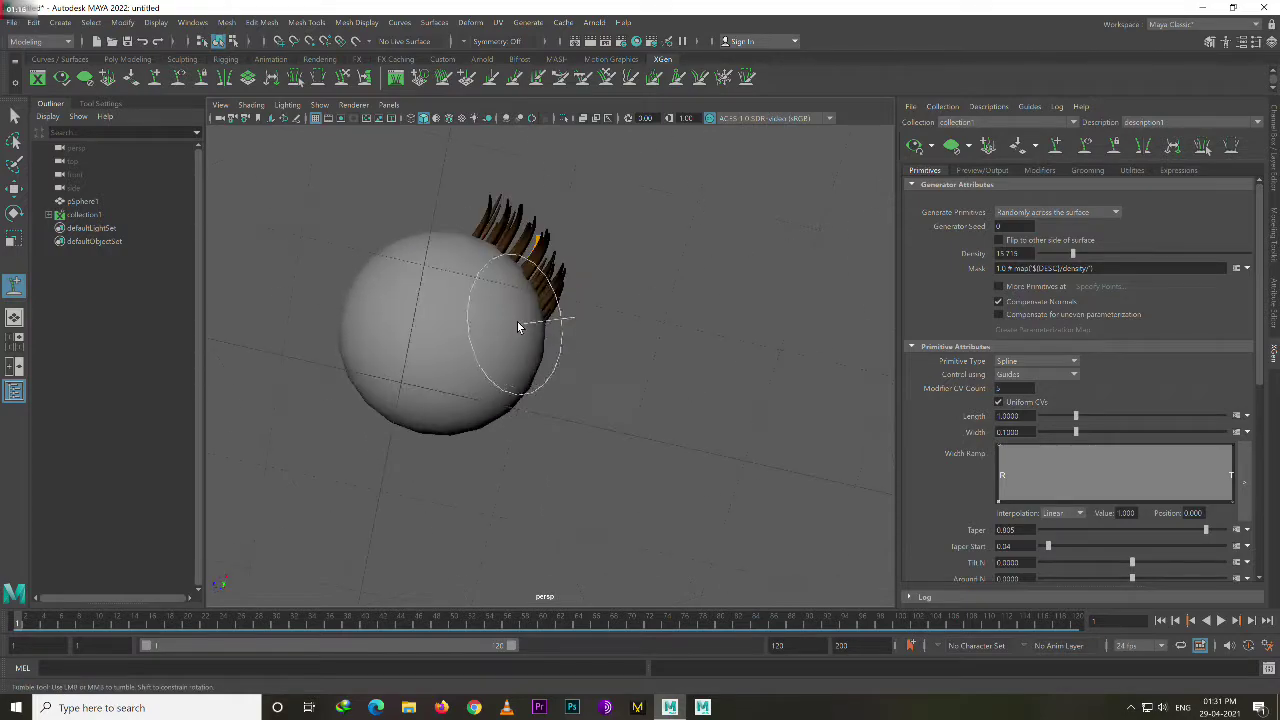
left_click(496, 291)
left_click_drag(474, 388, 510, 435, "alt")
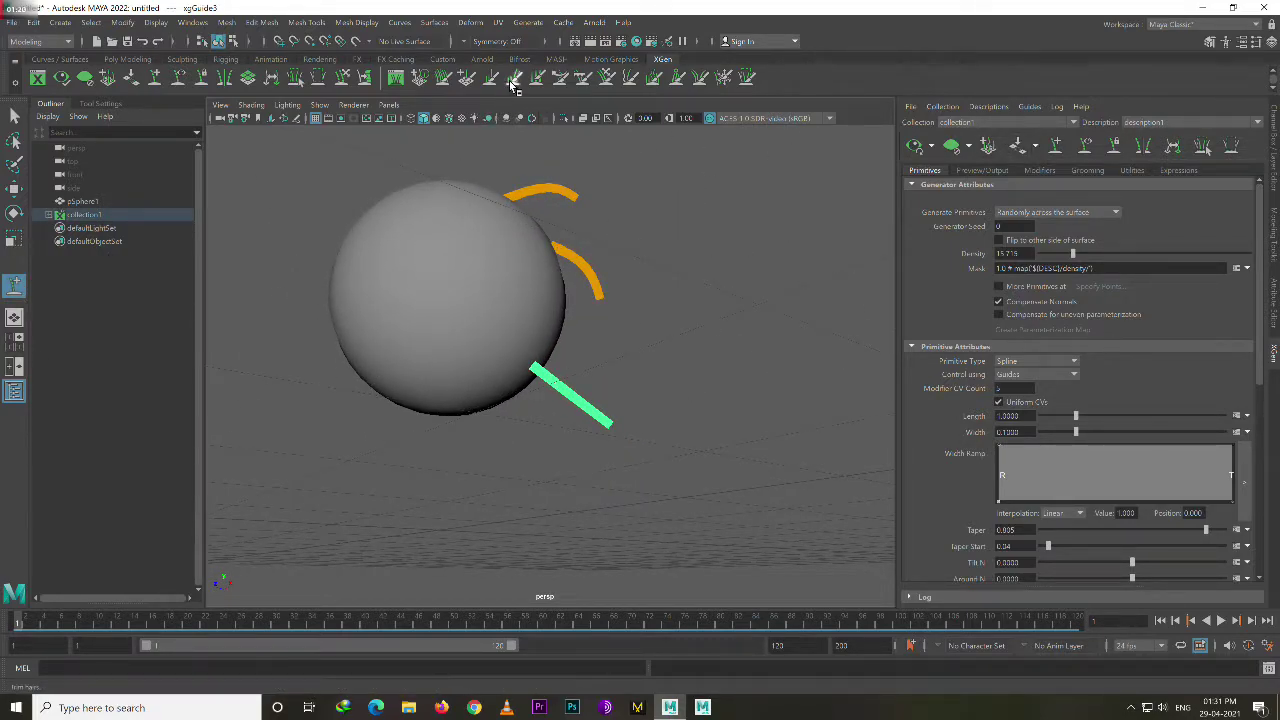
Sculpt the new guide into a downward curve and refresh the hair preview.
left_click(345, 79)
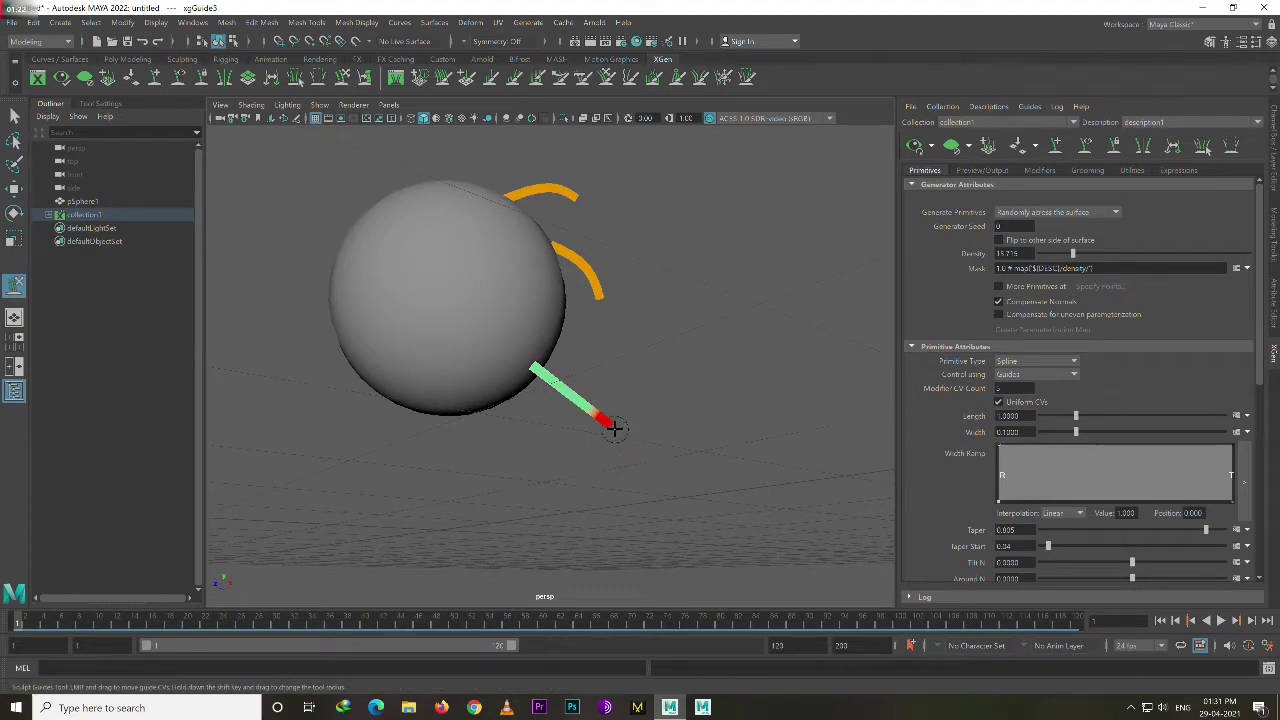
left_click_drag(612, 425, 486, 534)
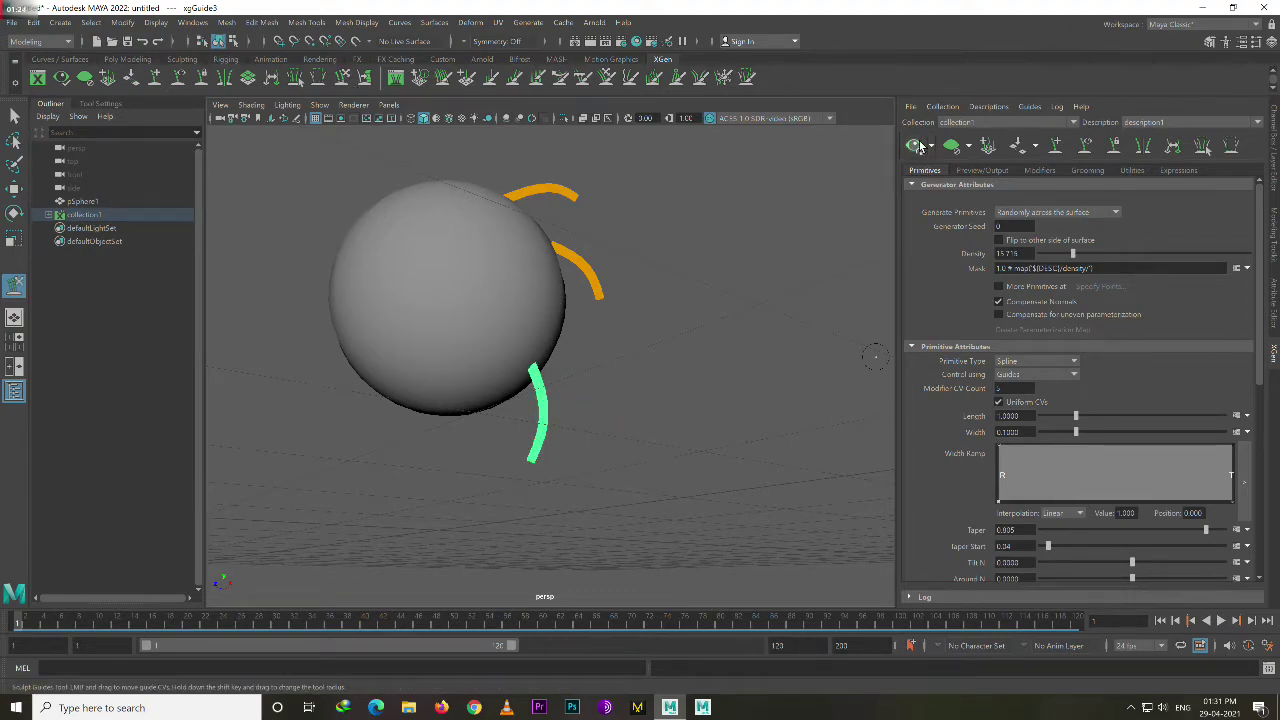
left_click(913, 145)
mouse_move(820, 208)
left_mouse_down("alt")
mouse_move(610, 395)
mouse_move(677, 397)
mouse_move(736, 440)
mouse_move(643, 418)
mouse_move(734, 431)
mouse_move(734, 451)
mouse_move(636, 438)
mouse_move(665, 425)
left_mouse_up("alt")
left_click(1053, 146)
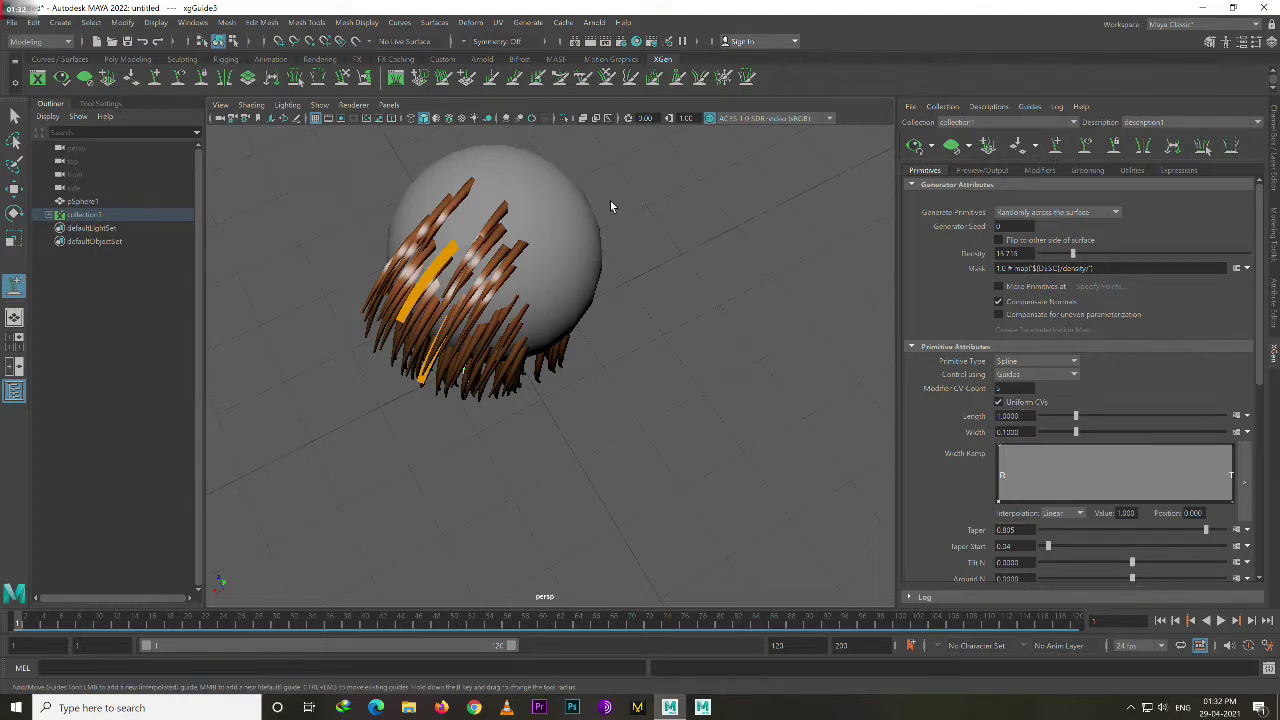
Plant a fourth guide on the sphere and inspect the guides from several angles.
left_click(560, 250)
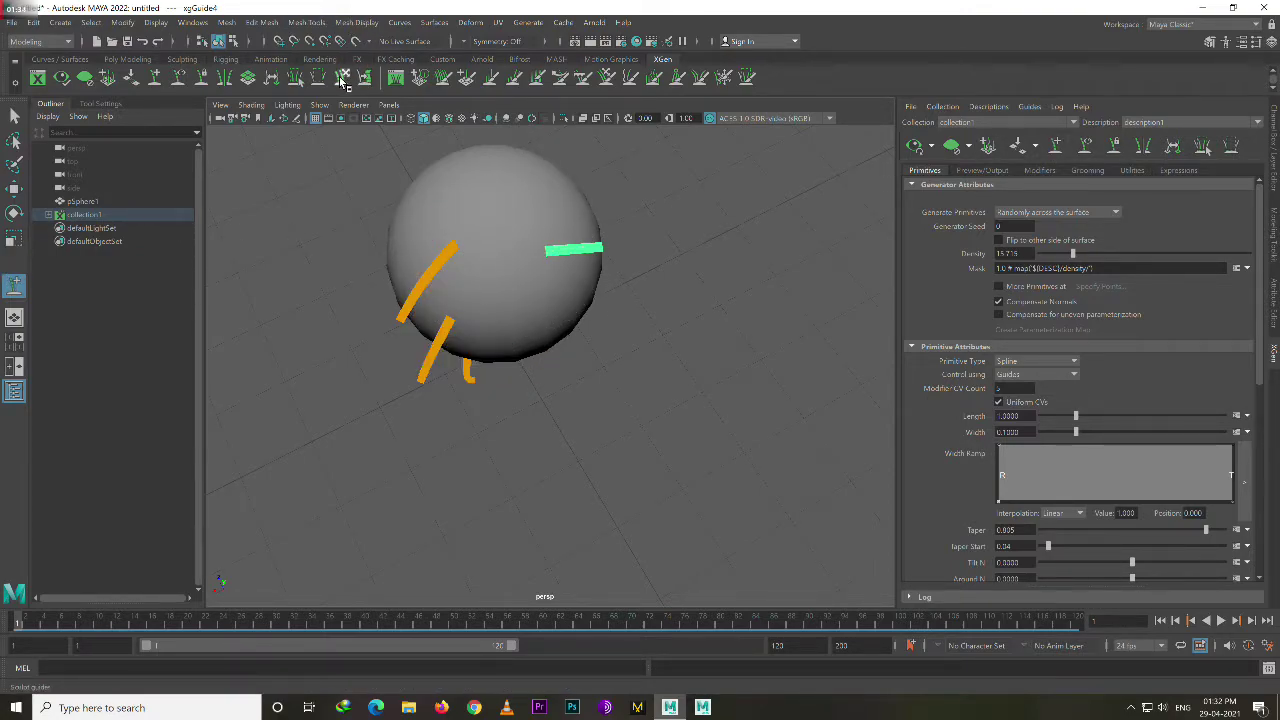
left_click_drag(651, 260, 635, 222, "alt")
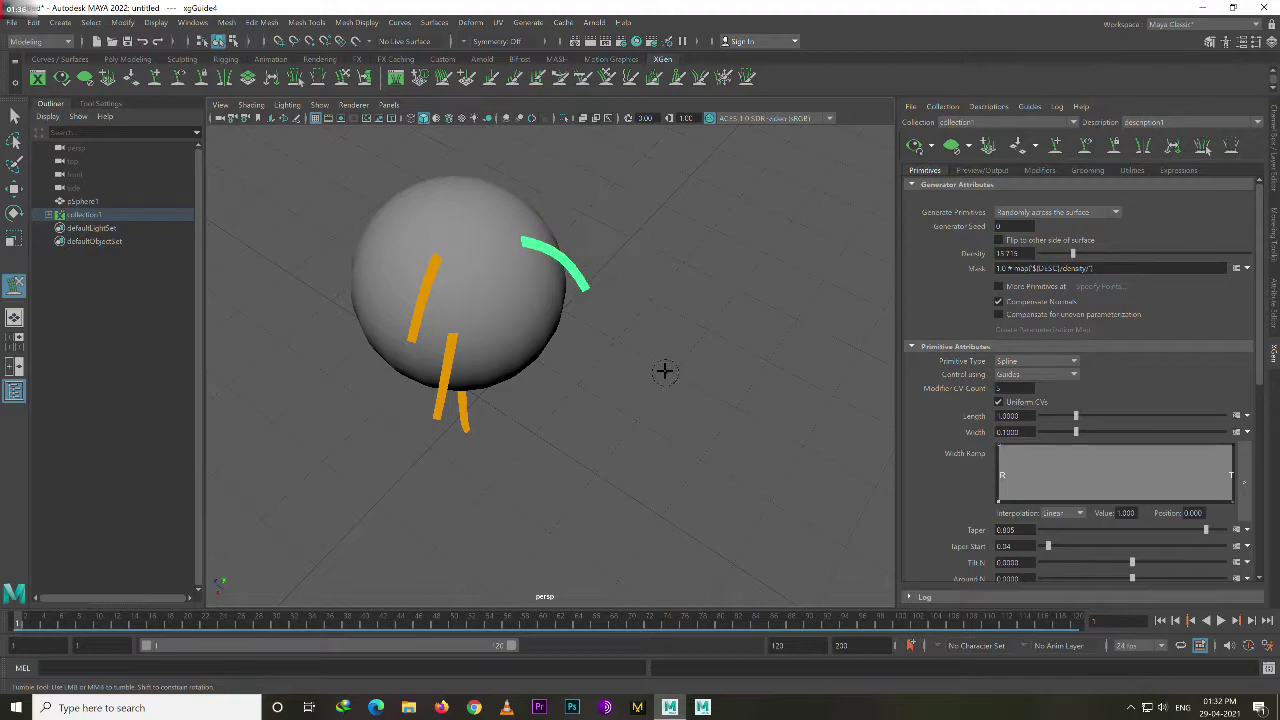
left_click_drag(666, 366, 655, 262, "alt")
mouse_move(671, 306)
left_mouse_down("alt")
mouse_move(563, 323)
mouse_move(572, 305)
left_mouse_up("alt")
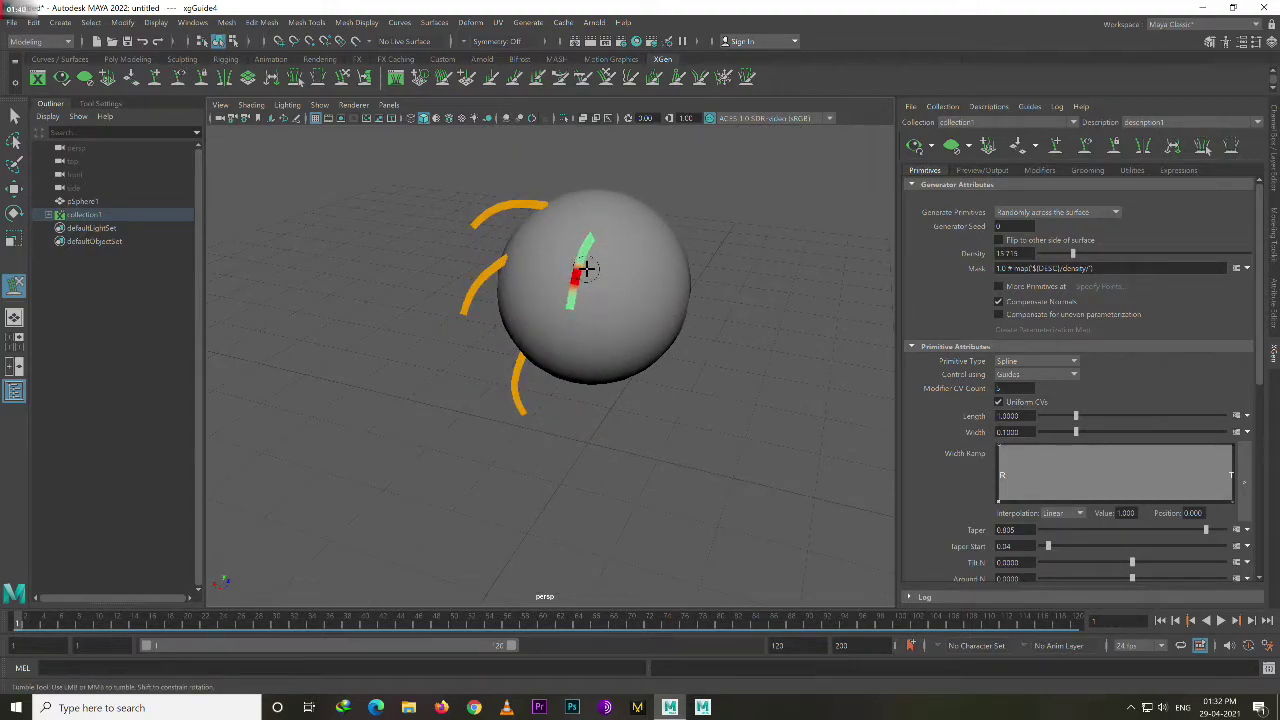
mouse_move(582, 272)
left_mouse_down("alt")
mouse_move(677, 300)
mouse_move(709, 331)
mouse_move(702, 291)
left_mouse_up("alt")
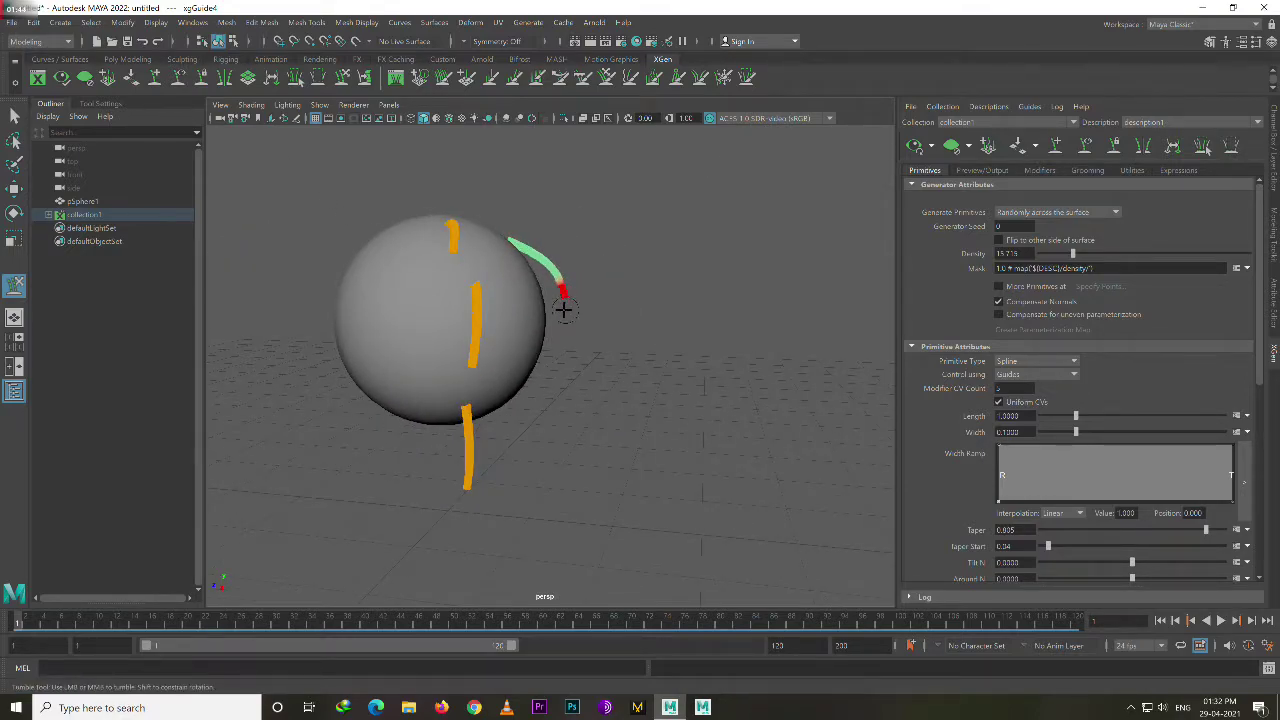
Regenerate the hair preview and check how the strands cover the sphere.
left_click(914, 147)
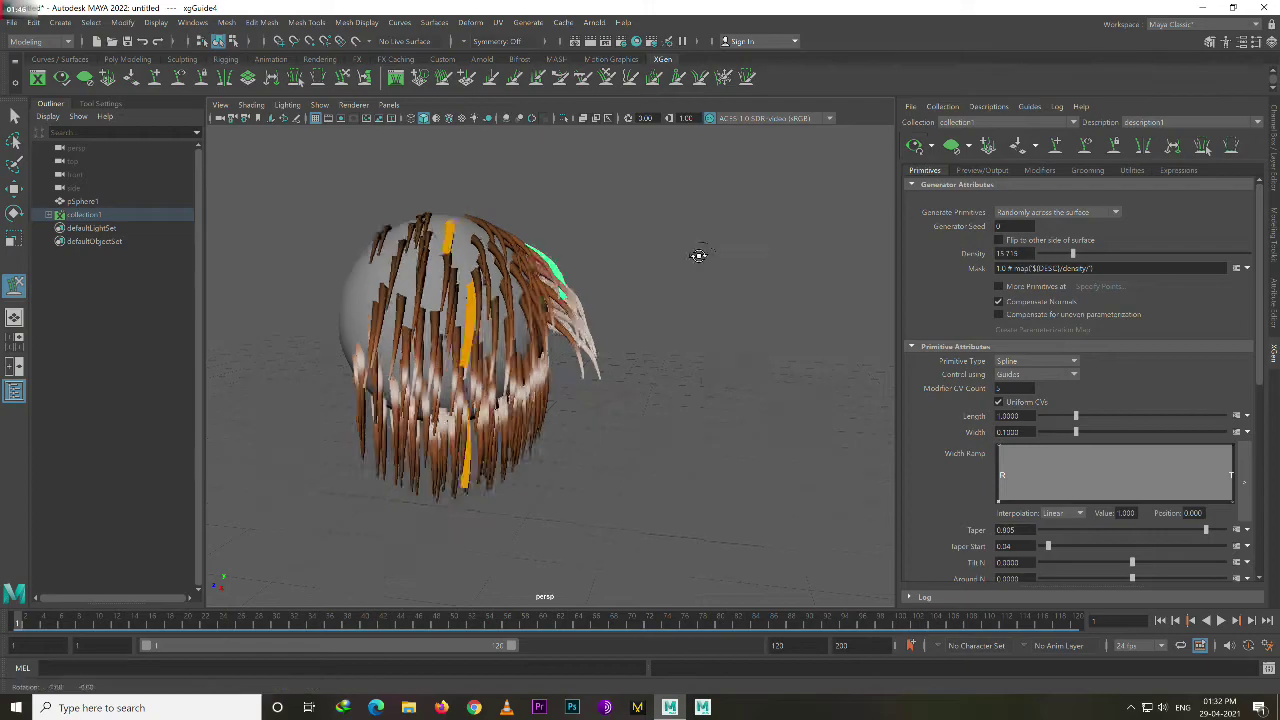
mouse_move(694, 254)
left_mouse_down("alt")
mouse_move(654, 251)
mouse_move(636, 292)
mouse_move(640, 257)
mouse_move(658, 313)
mouse_move(700, 274)
mouse_move(691, 306)
mouse_move(739, 245)
left_mouse_up("alt")
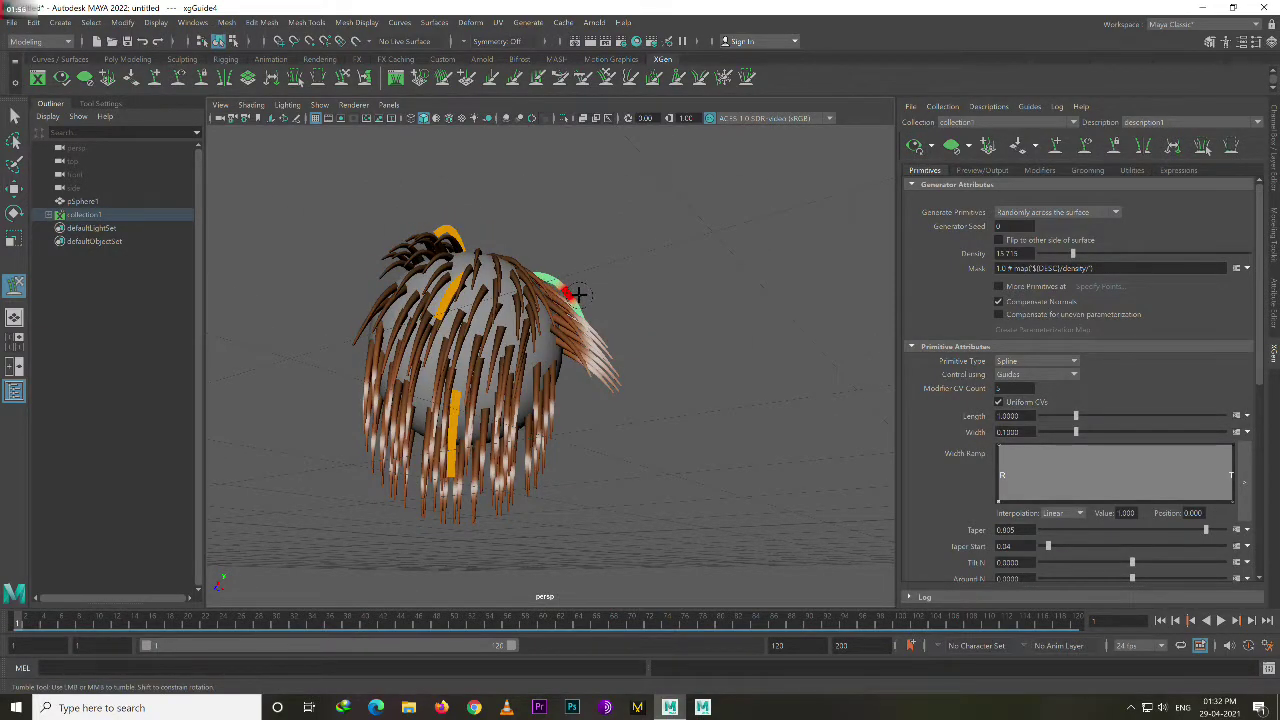
mouse_move(714, 197)
left_mouse_down("alt")
mouse_move(666, 257)
mouse_move(650, 240)
mouse_move(665, 225)
mouse_move(663, 309)
mouse_move(631, 289)
left_mouse_up("alt")
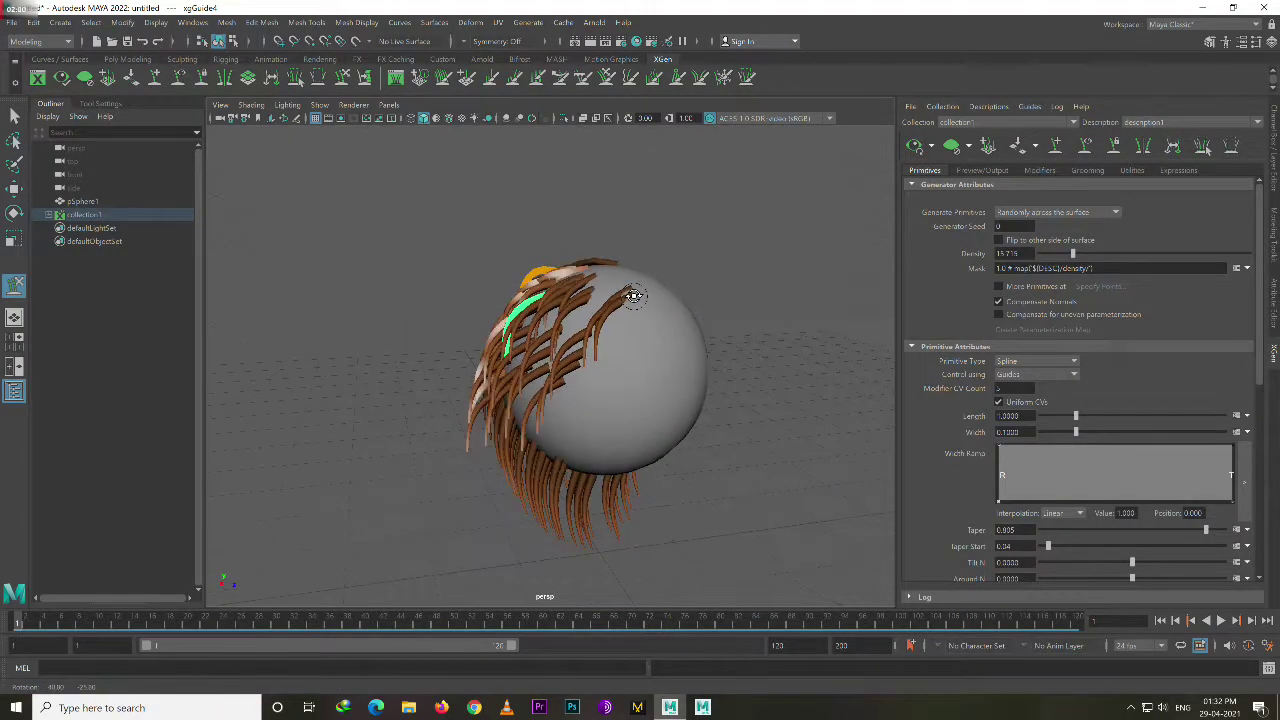
left_click(1057, 148)
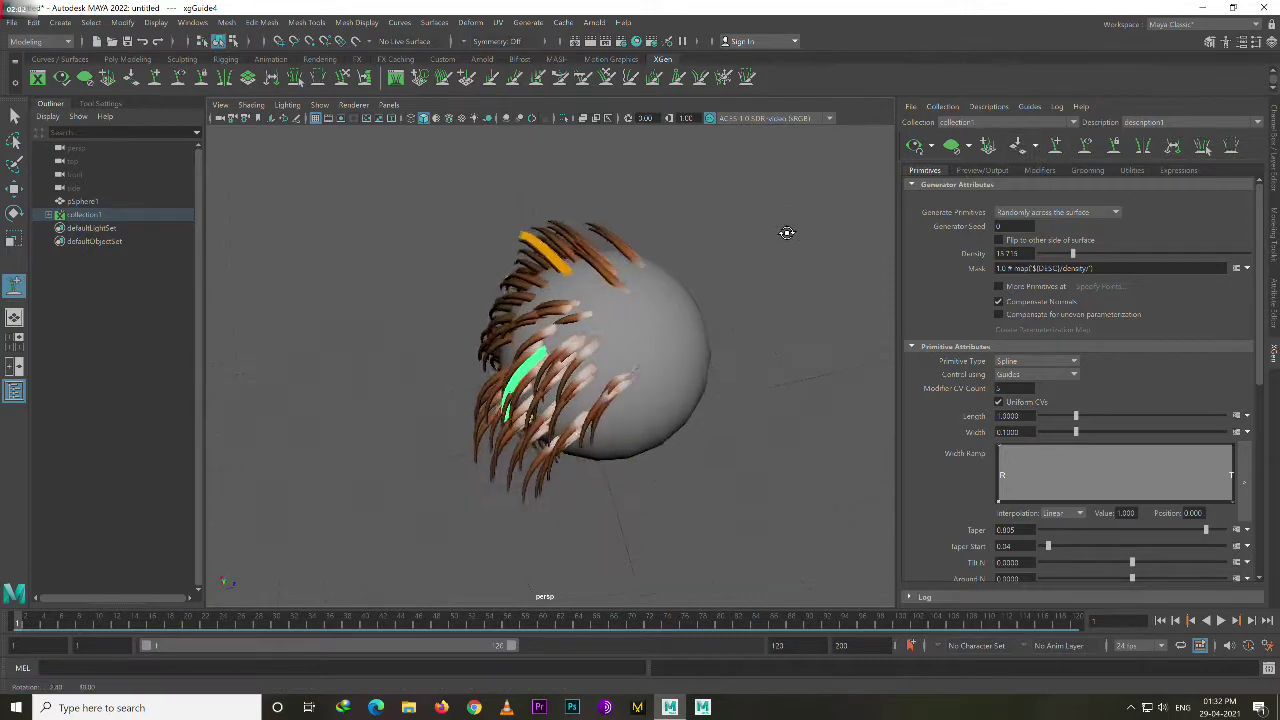
Stretch the top guide upward into a long strand and regenerate the hair preview.
mouse_move(631, 323)
left_mouse_down("alt")
mouse_move(625, 384)
mouse_move(633, 356)
left_mouse_up("alt")
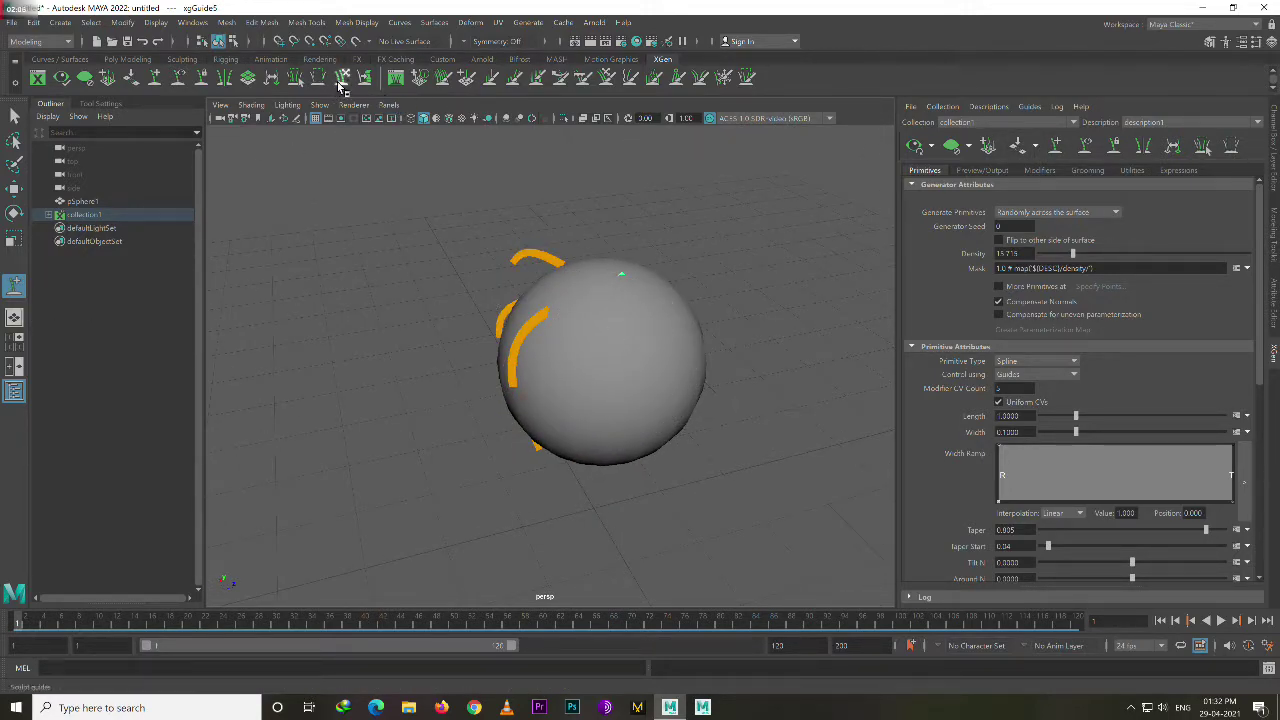
right_click_drag(737, 300, 610, 310, "alt")
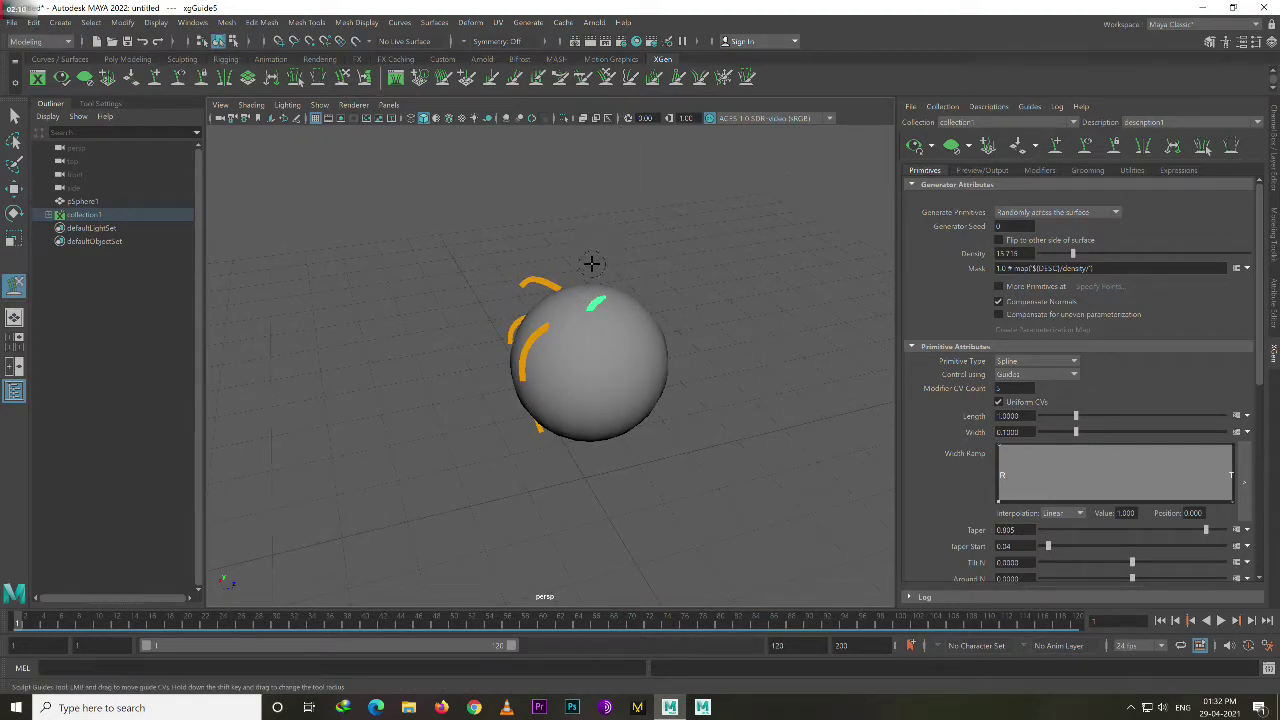
mouse_move(537, 333)
left_mouse_down()
mouse_move(626, 200)
mouse_move(625, 147)
mouse_move(707, 208)
left_mouse_up()
left_click(914, 146)
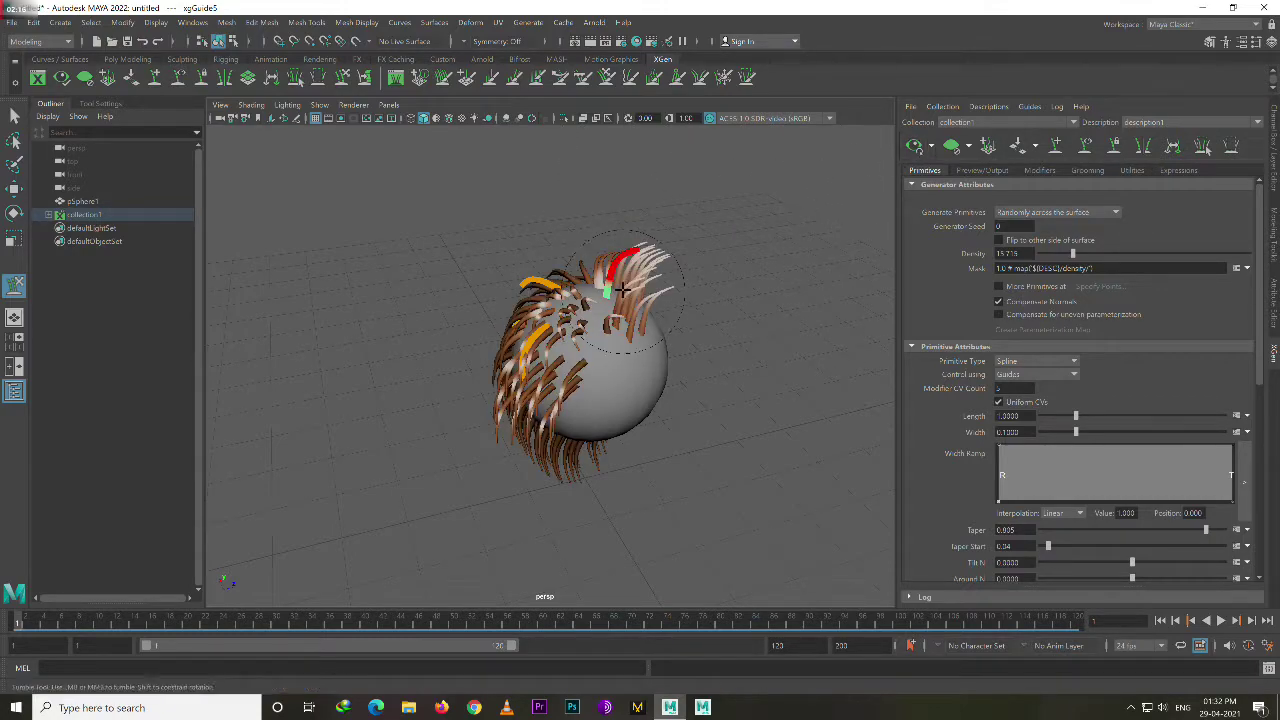
mouse_move(652, 271)
left_mouse_down("alt")
mouse_move(714, 271)
mouse_move(654, 297)
mouse_move(690, 361)
left_mouse_up("alt")
Create a new Region map from Region Control, turning the sphere red for painting.
scroll(1110, 465, "down", 1)
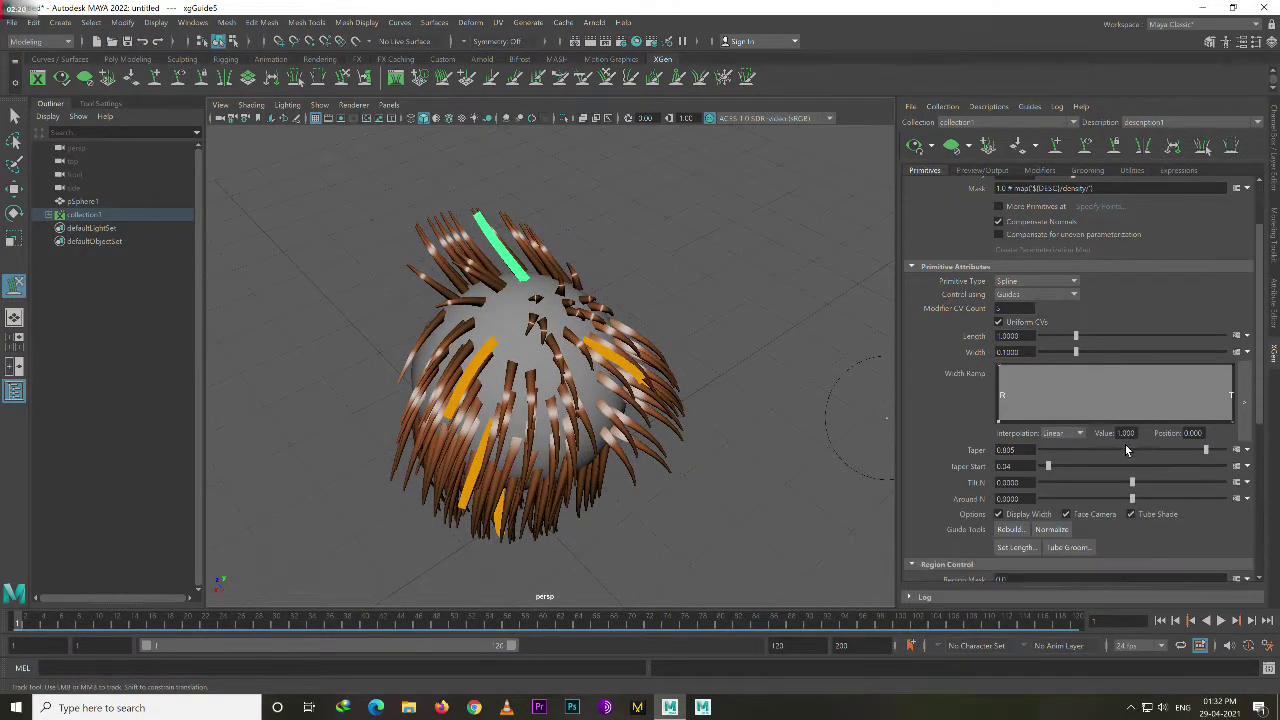
scroll(1125, 444, "down", 2)
scroll(1200, 490, "down", 2)
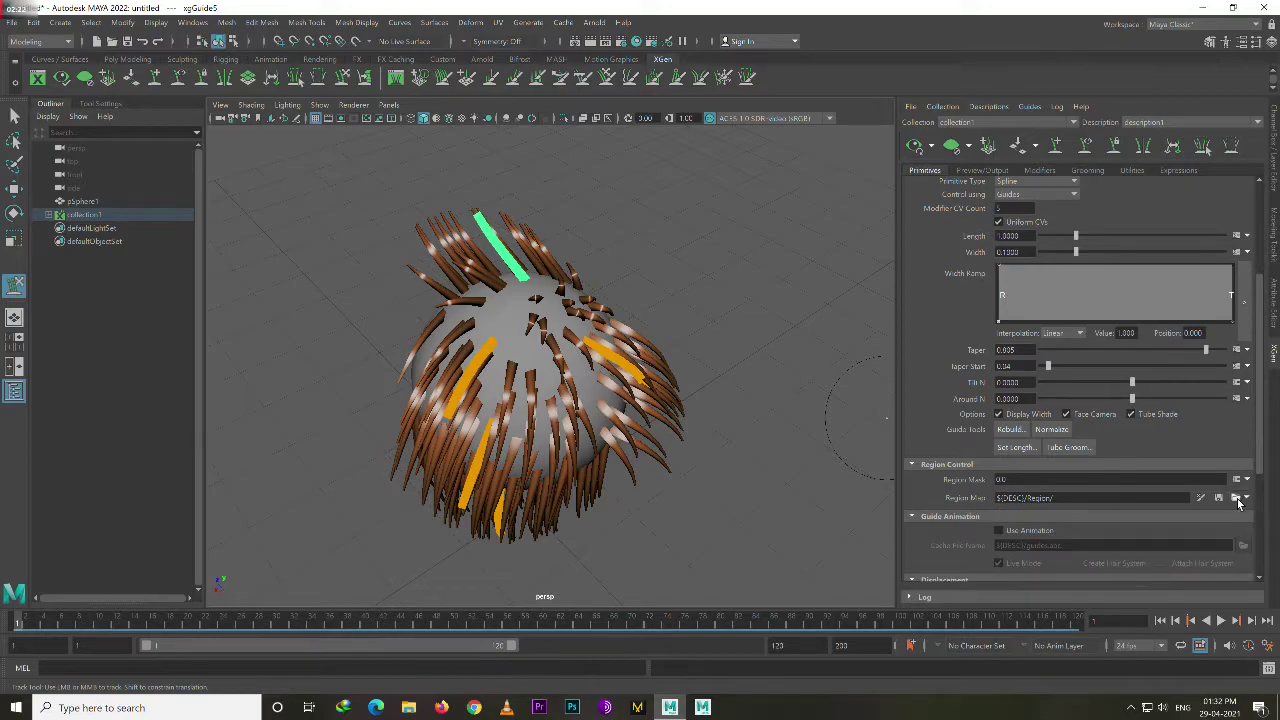
left_click(1237, 497)
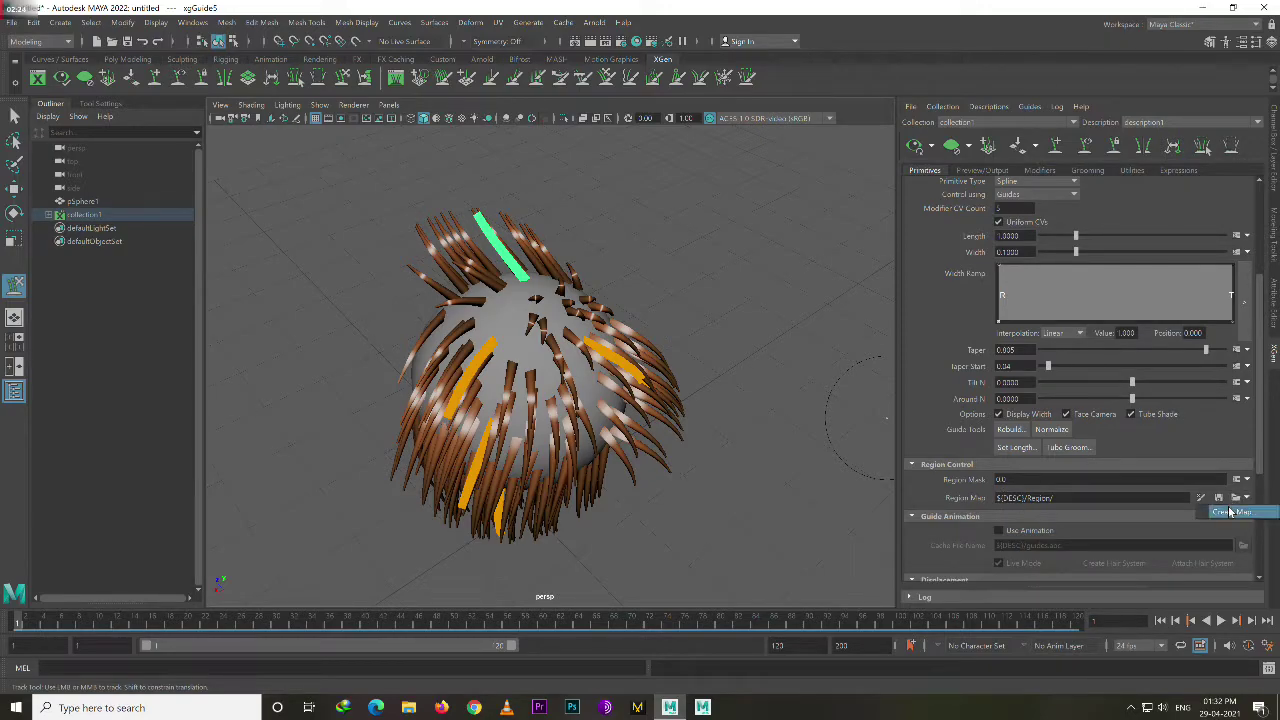
left_click(1232, 512)
left_click(740, 381)
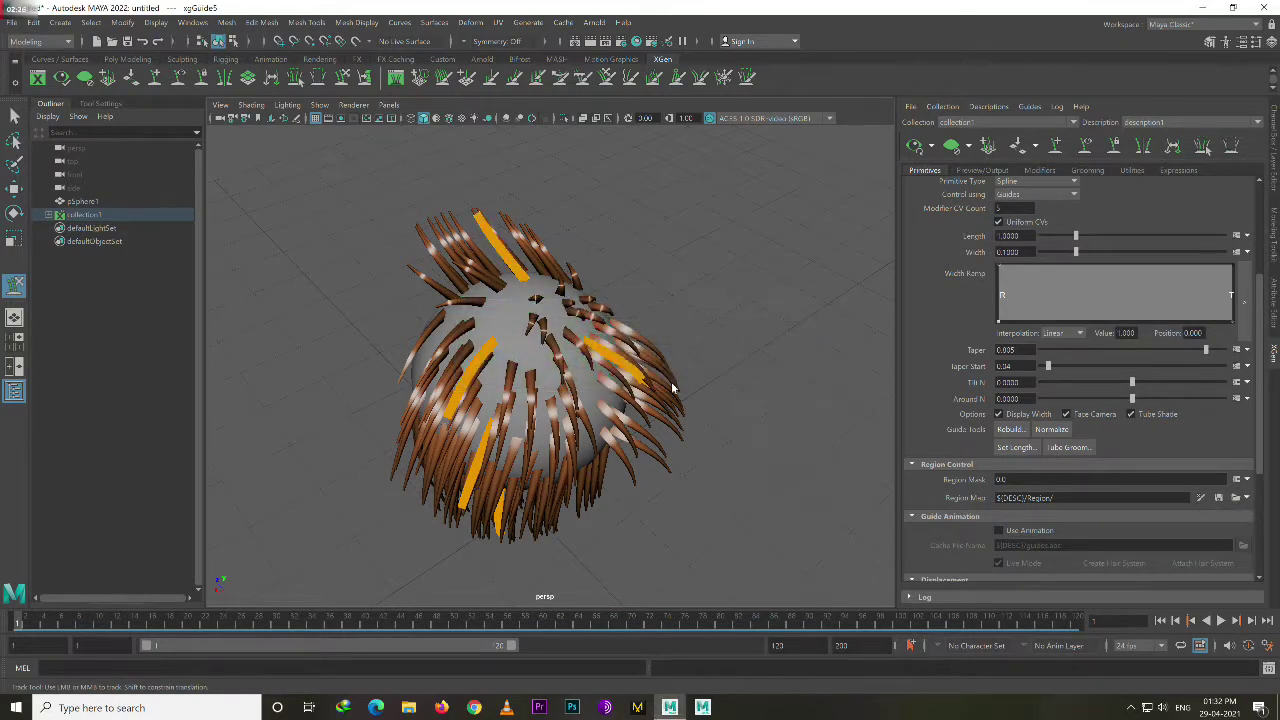
left_click_drag(527, 373, 256, 215, "alt")
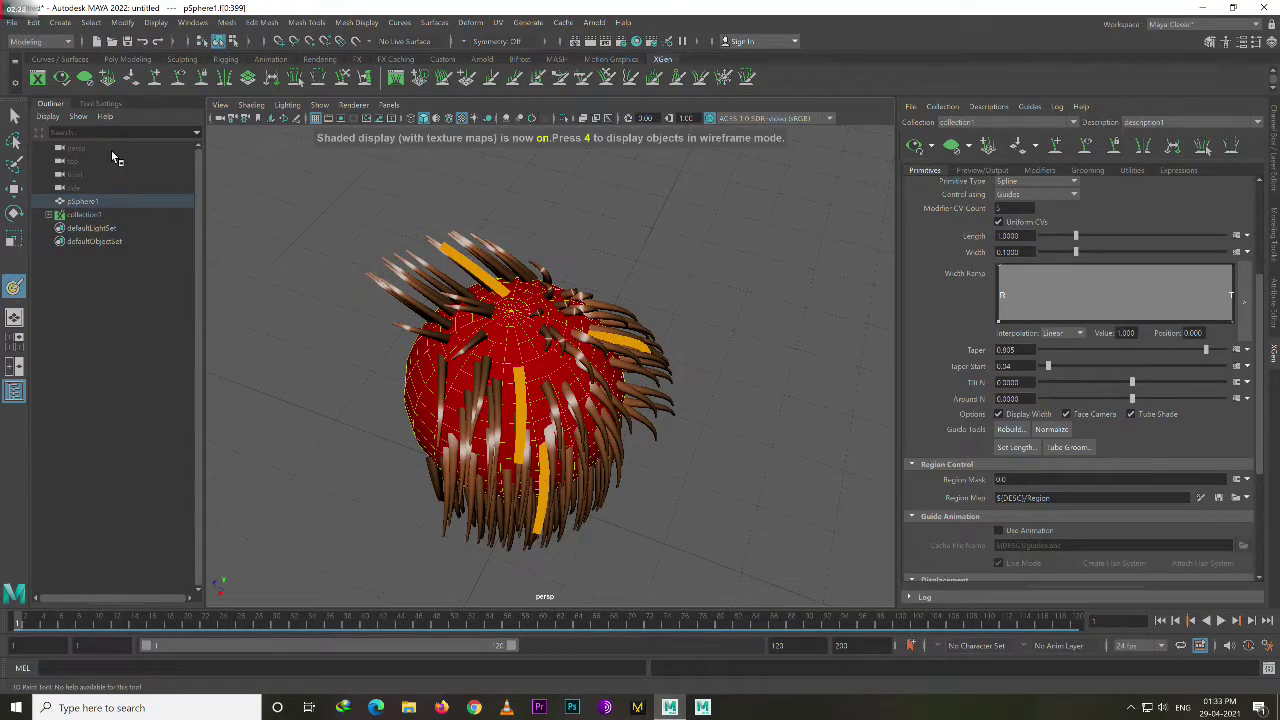
Set the 3D Paint colour to green and paint a large area on the sphere.
left_click(100, 103)
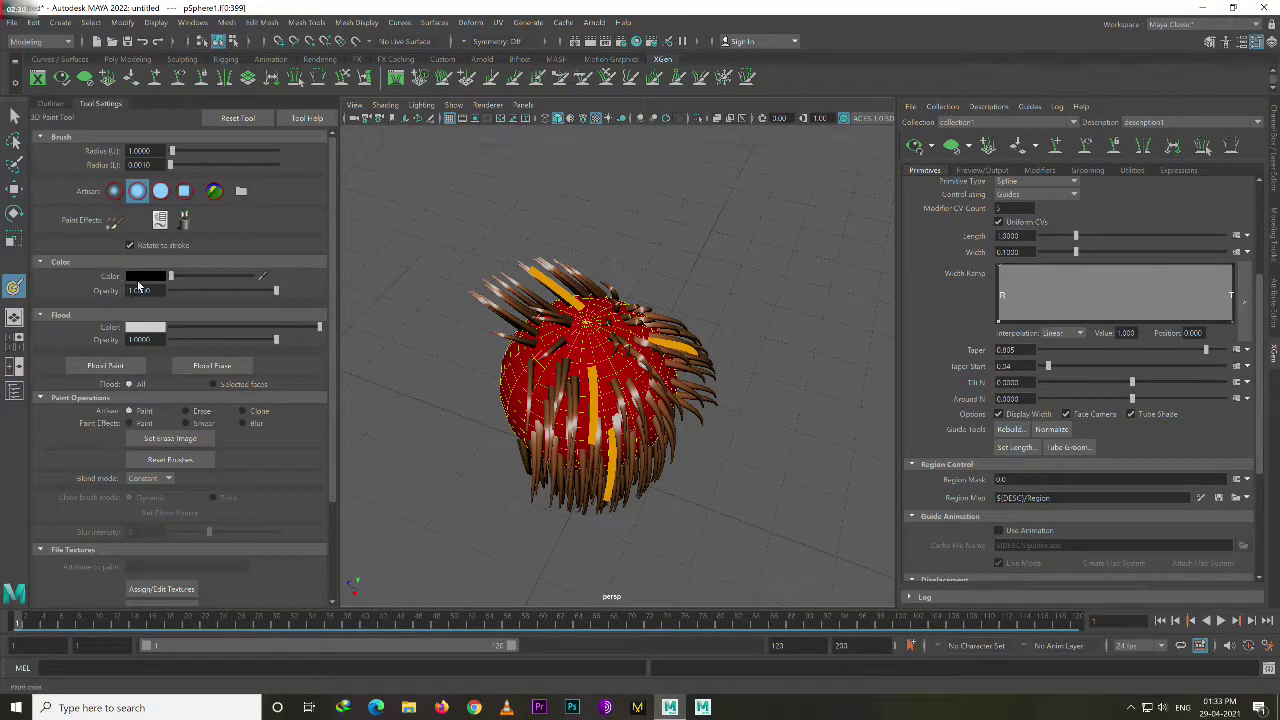
left_click(142, 280)
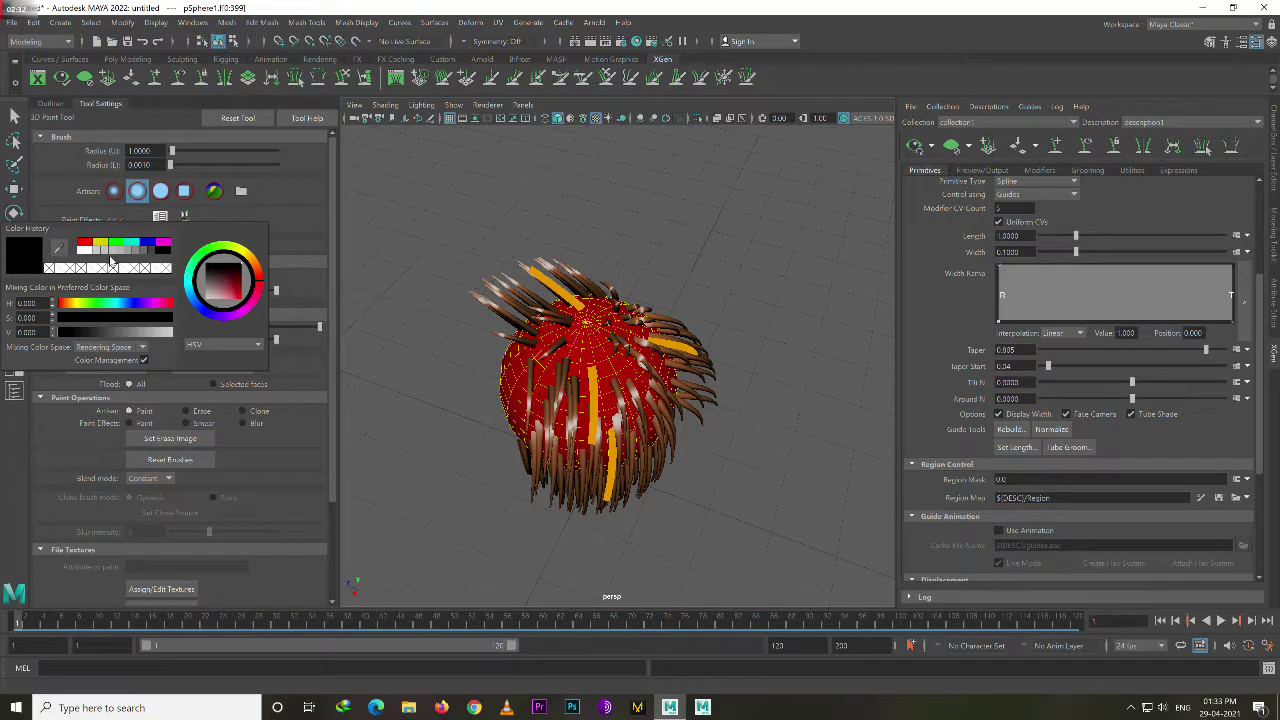
left_click(121, 247)
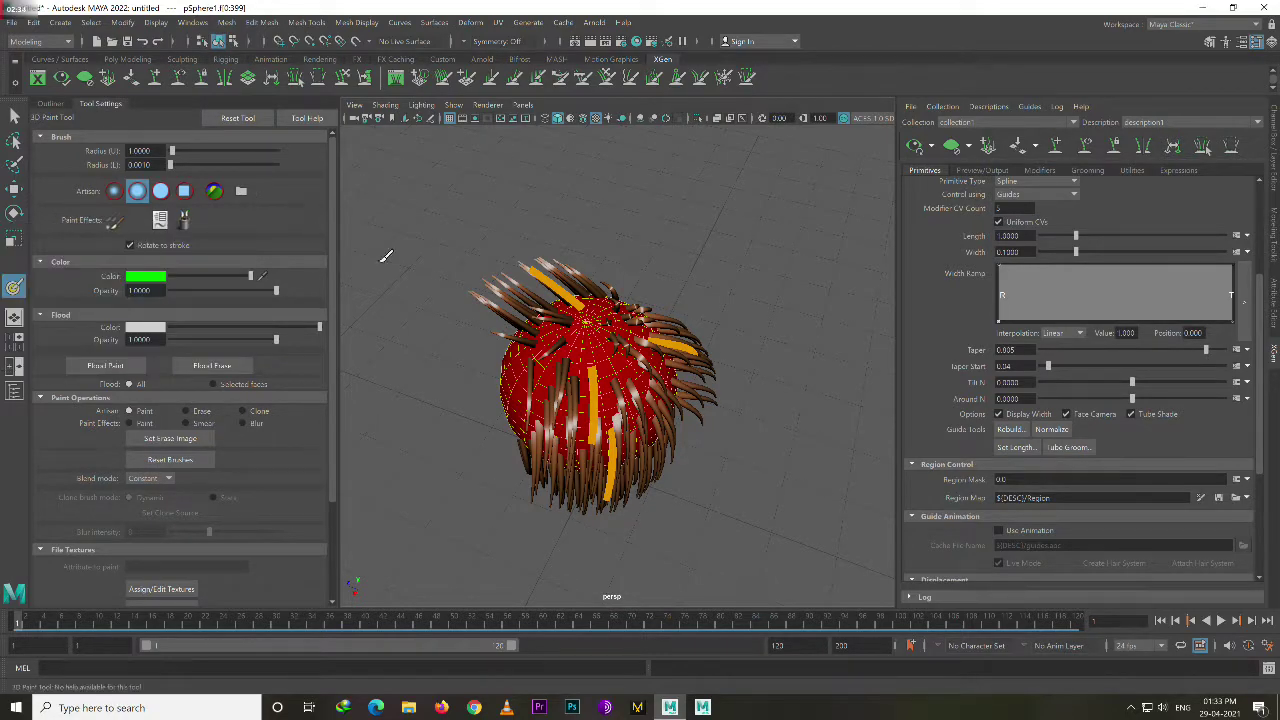
left_click_drag(386, 257, 718, 318, "alt")
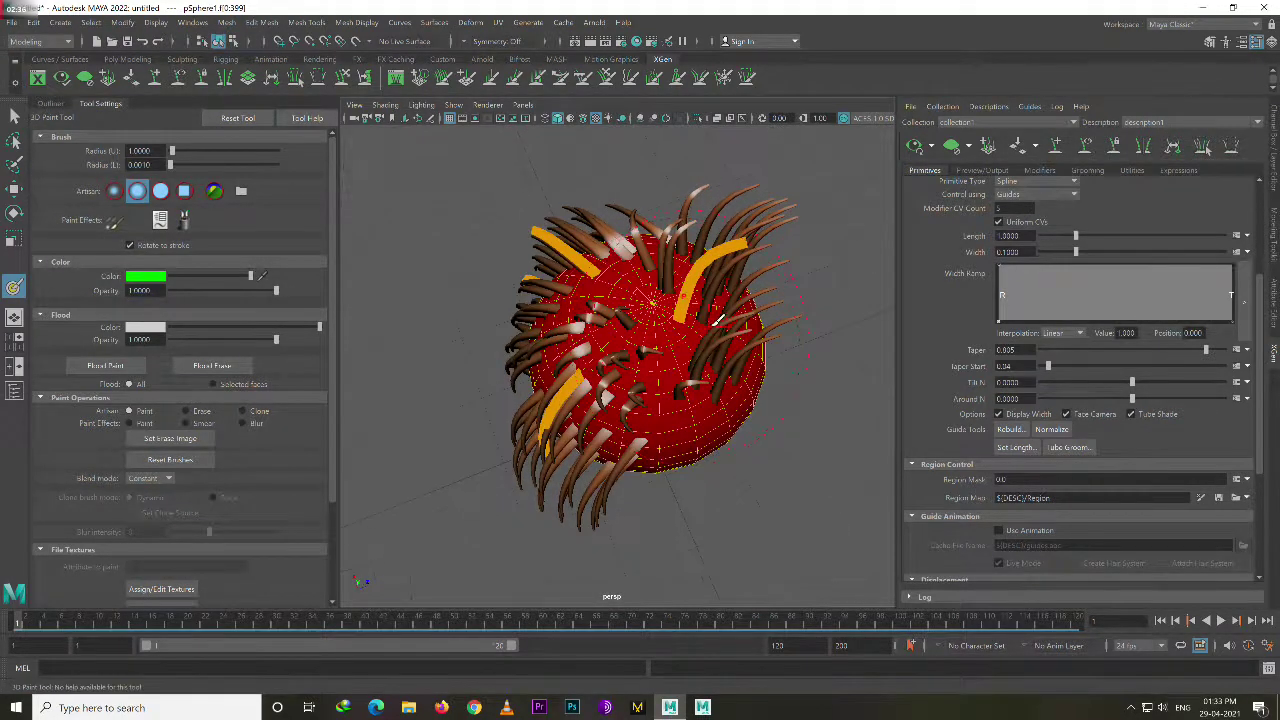
left_click(731, 302)
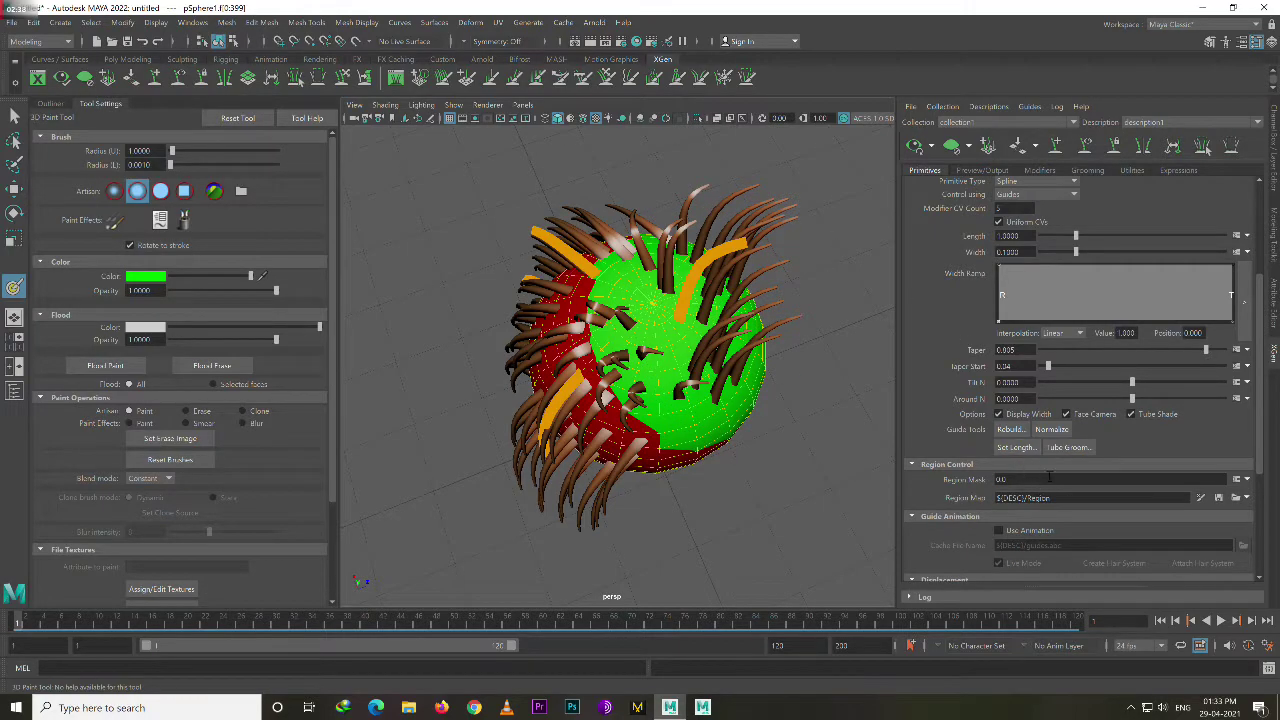
Set Region Mask to 1.
double_click(998, 478)
type("1")
key("Return")
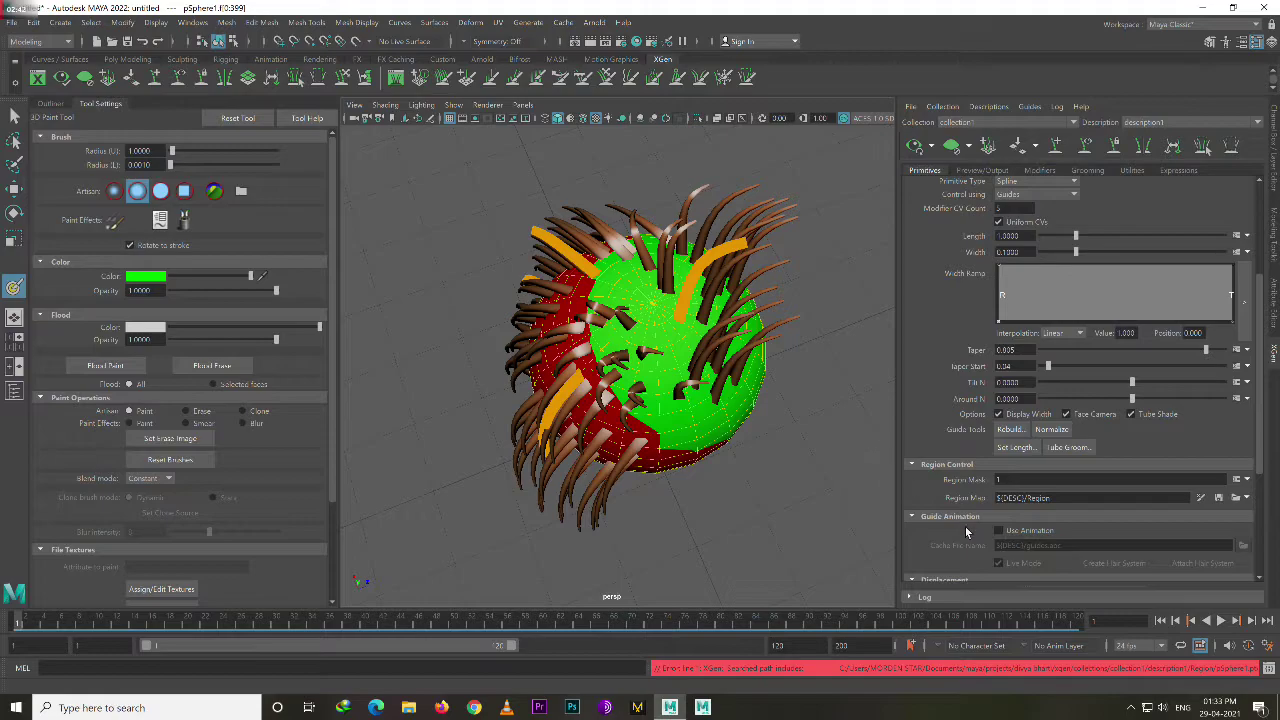
Switch the paint colour to red and repaint the green, keeping only a patch near the top.
mouse_move(720, 434)
left_mouse_down("alt")
mouse_move(686, 390)
mouse_move(783, 391)
mouse_move(766, 409)
mouse_move(646, 349)
mouse_move(680, 330)
mouse_move(675, 340)
mouse_move(702, 337)
left_mouse_up("alt")
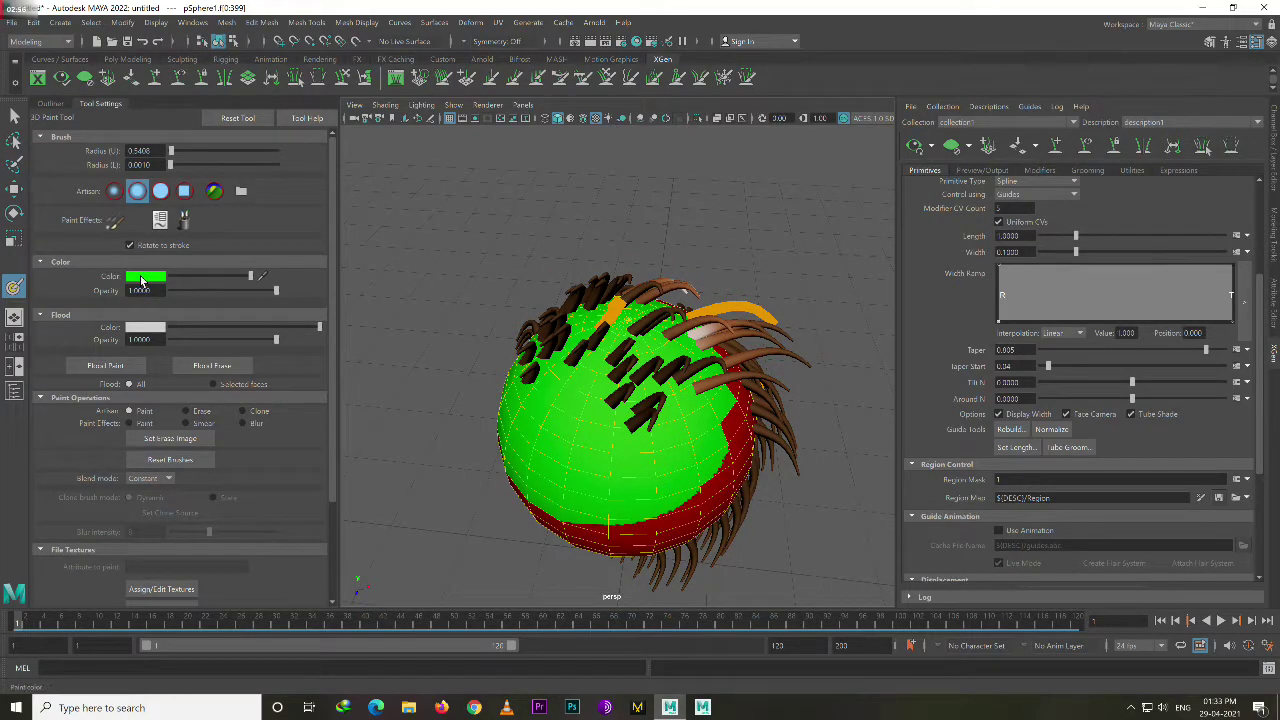
left_click(135, 280)
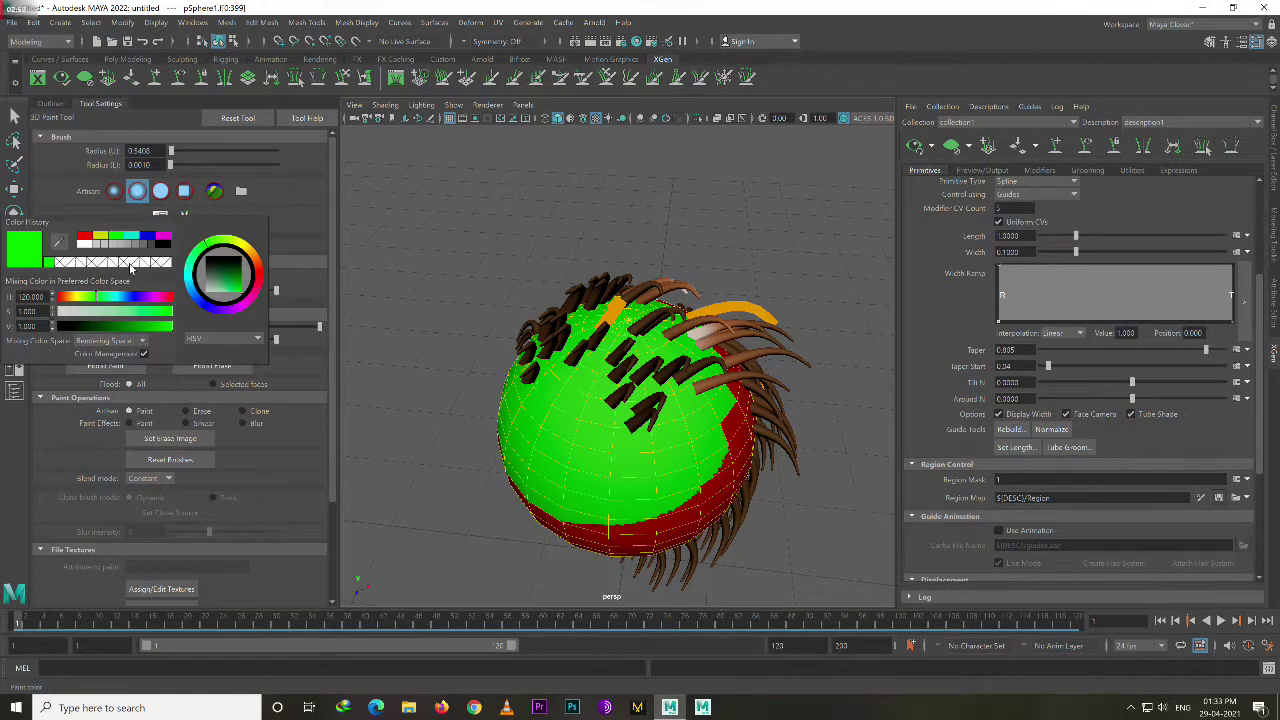
left_click(85, 237)
left_click_drag(620, 400, 640, 420, "alt")
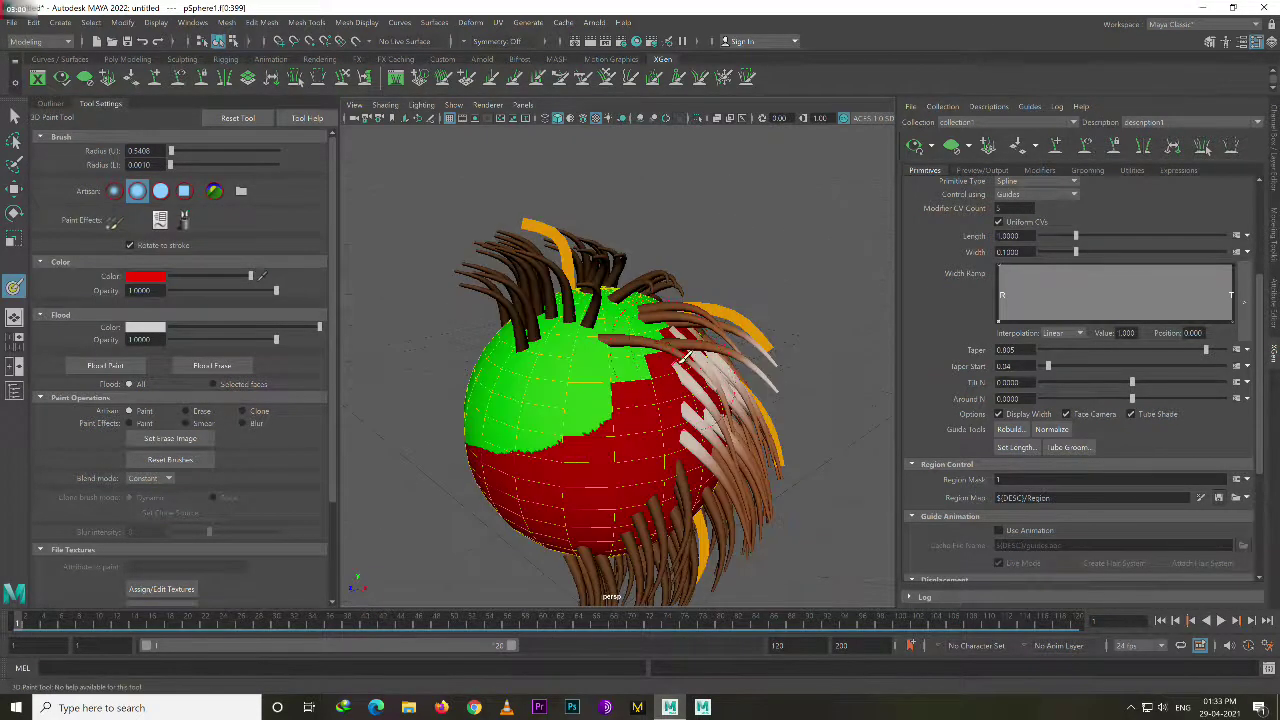
mouse_move(560, 350)
left_mouse_down()
mouse_move(590, 472)
mouse_move(569, 449)
mouse_move(664, 432)
left_mouse_up()
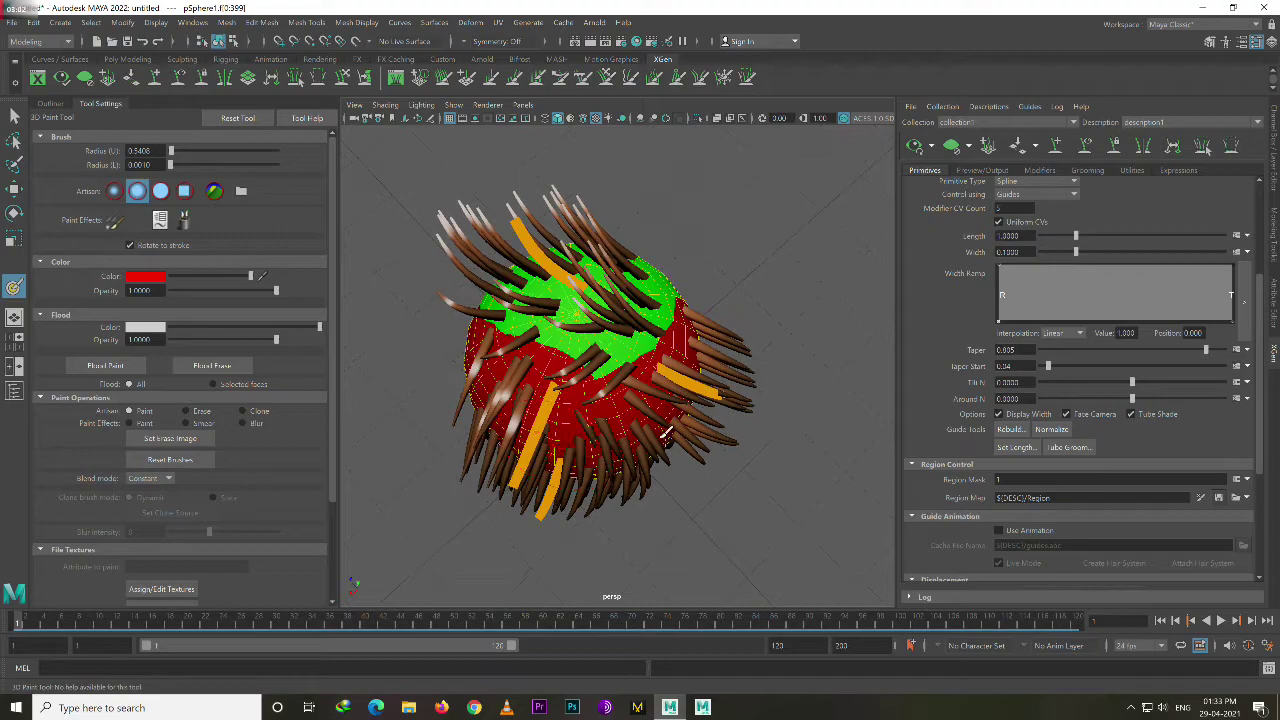
left_click_drag(720, 378, 678, 340, "alt")
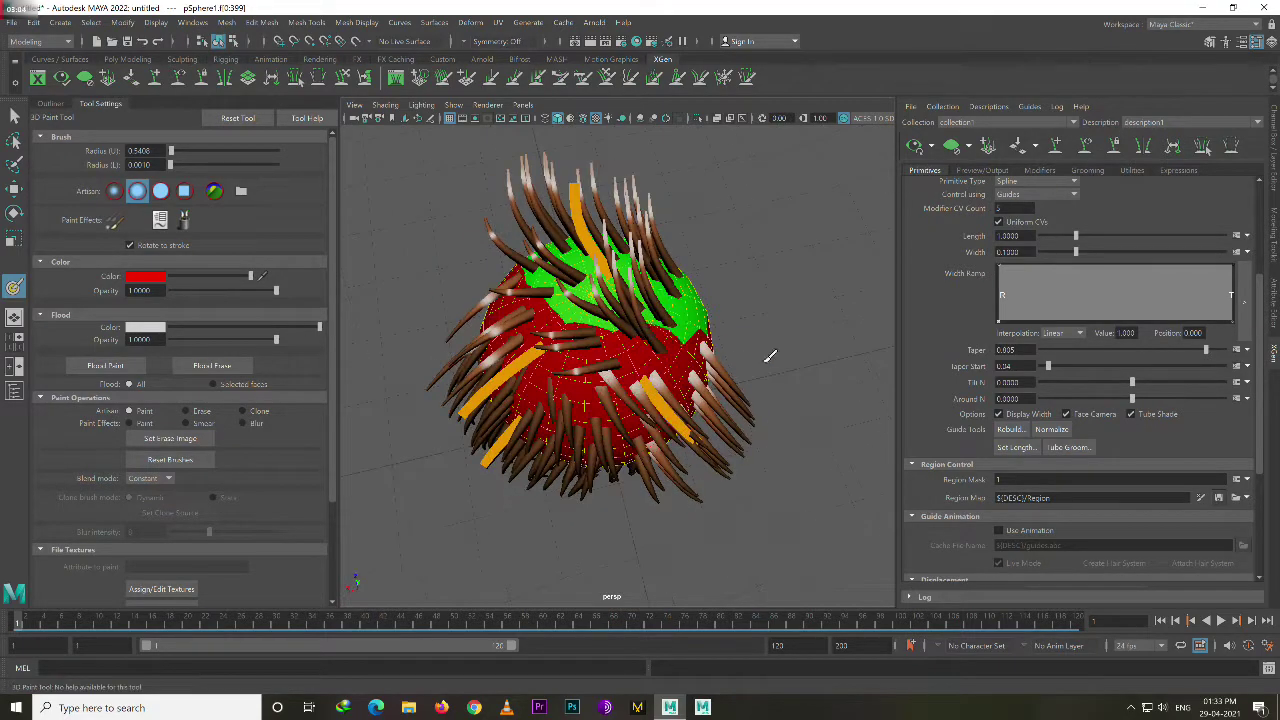
left_click_drag(806, 315, 674, 406, "alt")
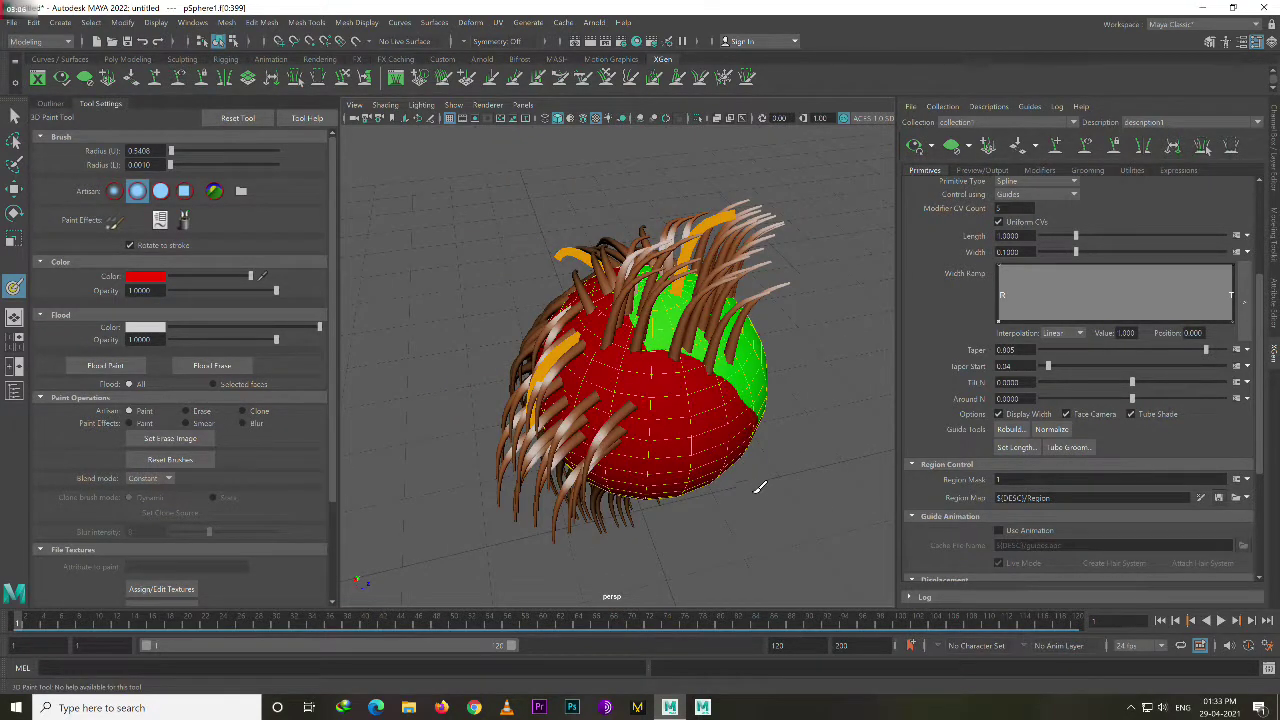
mouse_move(760, 486)
left_mouse_down("alt")
mouse_move(731, 436)
mouse_move(660, 405)
mouse_move(600, 420)
left_mouse_up("alt")
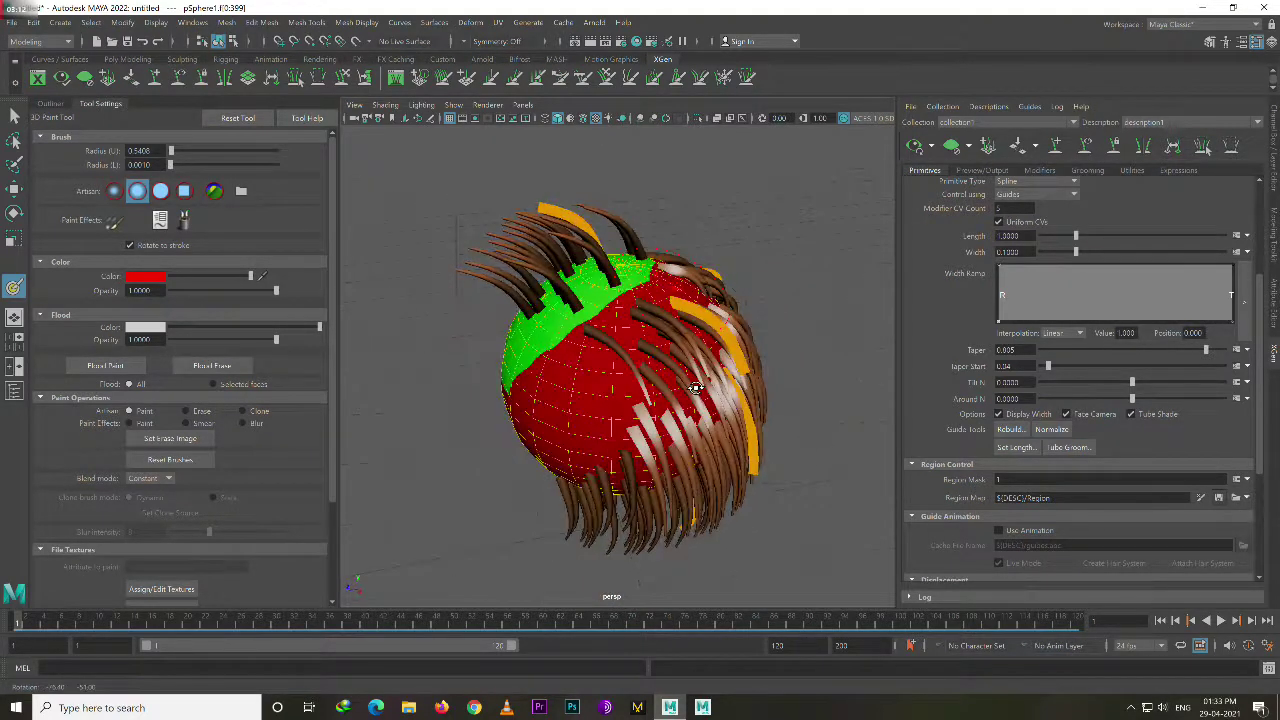
Raise Density to about 65.99 and inspect the thicker hair from several angles.
scroll(1043, 238, "up", 2)
scroll(1043, 238, "up", 2)
scroll(1046, 212, "up", 2)
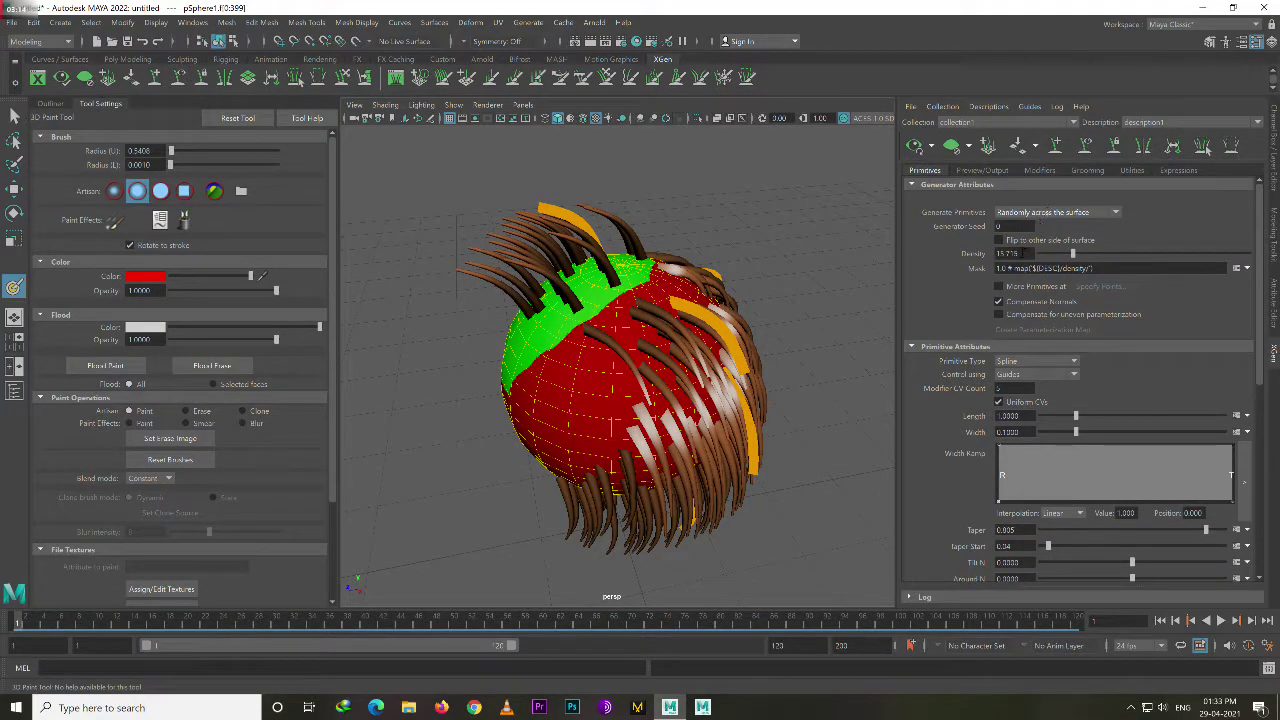
left_click_drag(1074, 253, 1178, 255)
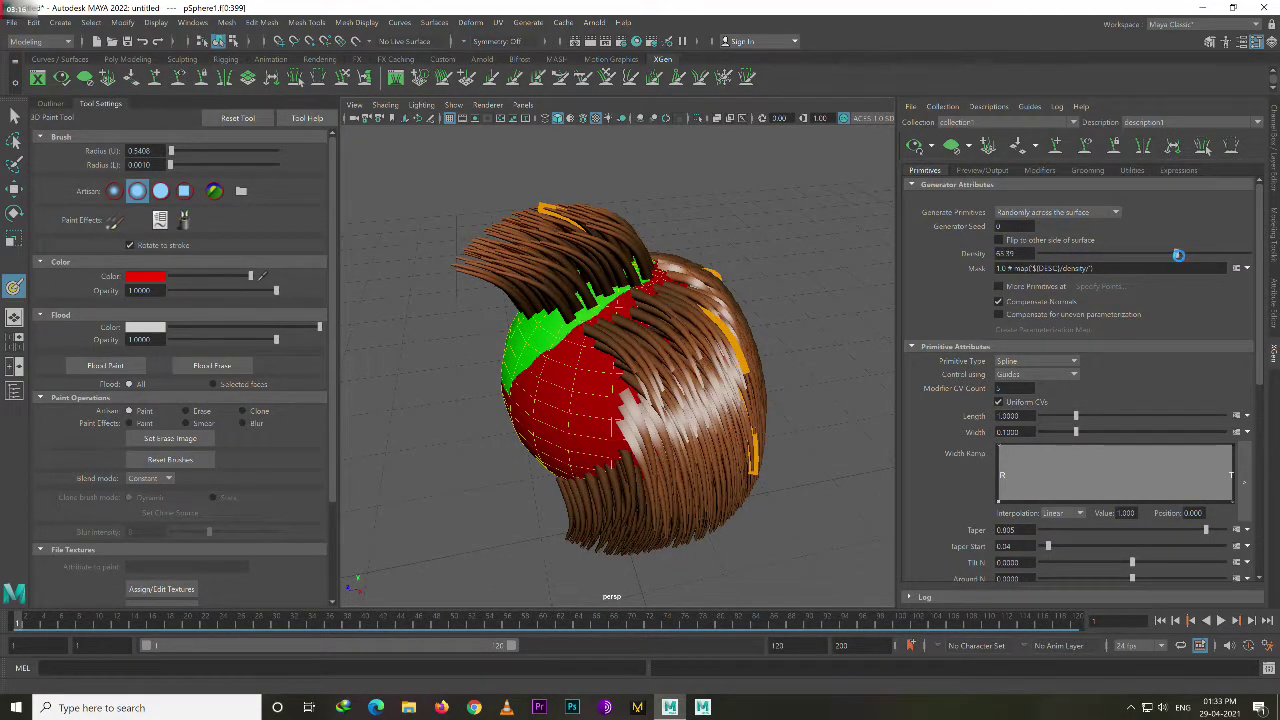
mouse_move(712, 307)
left_mouse_down("alt")
mouse_move(642, 341)
mouse_move(697, 342)
left_mouse_up("alt")
left_click_drag(733, 342, 800, 337, "alt")
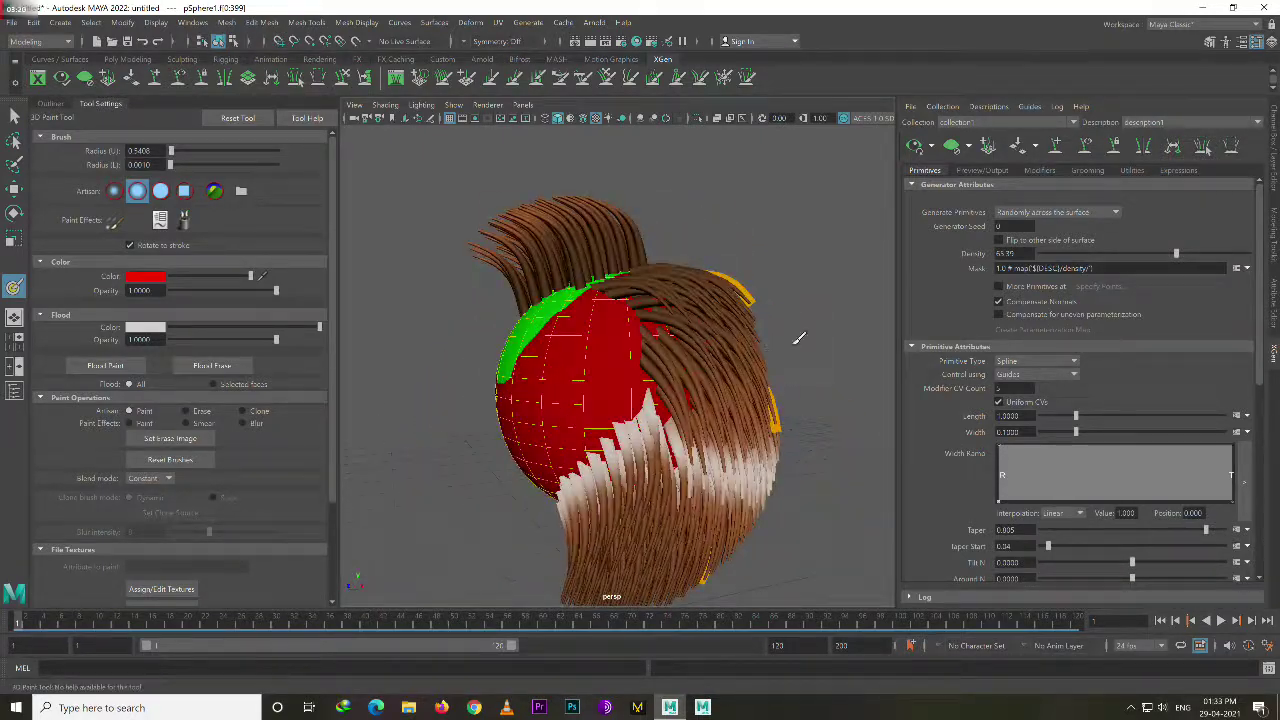
scroll(686, 354, "down", 5)
left_click_drag(686, 354, 615, 320, "alt")
scroll(615, 320, "up", 5)
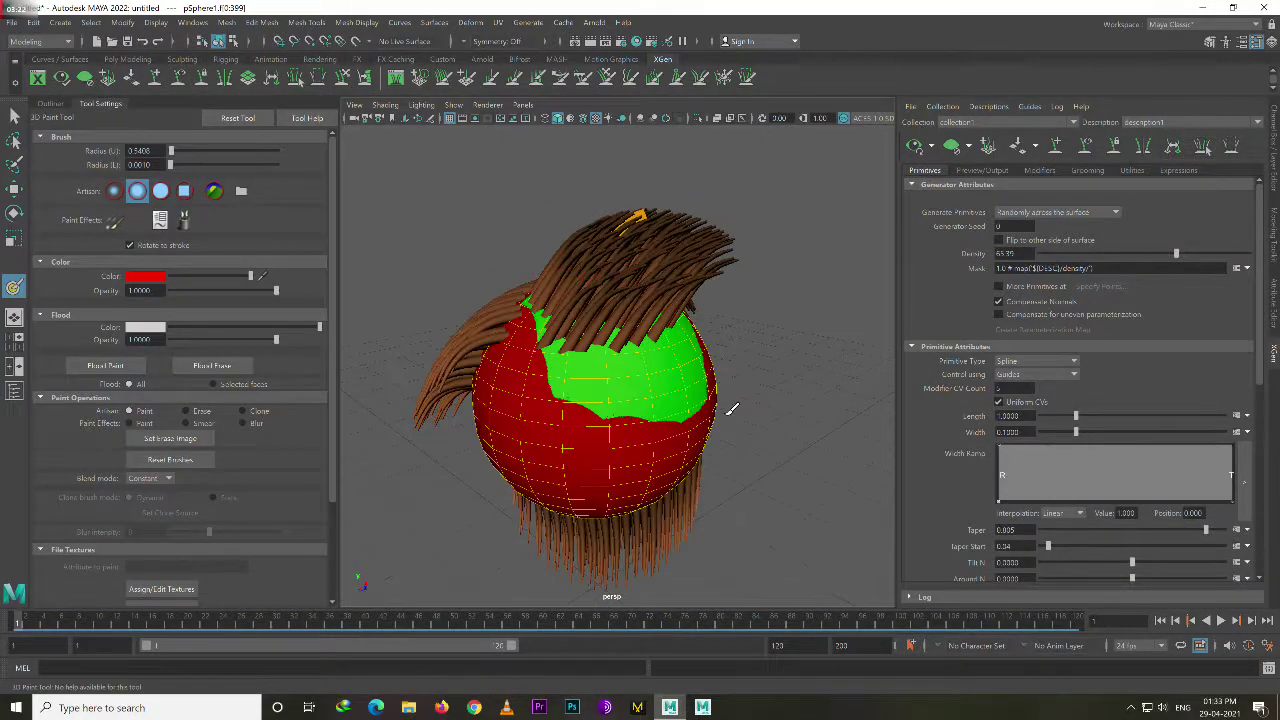
left_click_drag(729, 409, 715, 403, "alt")
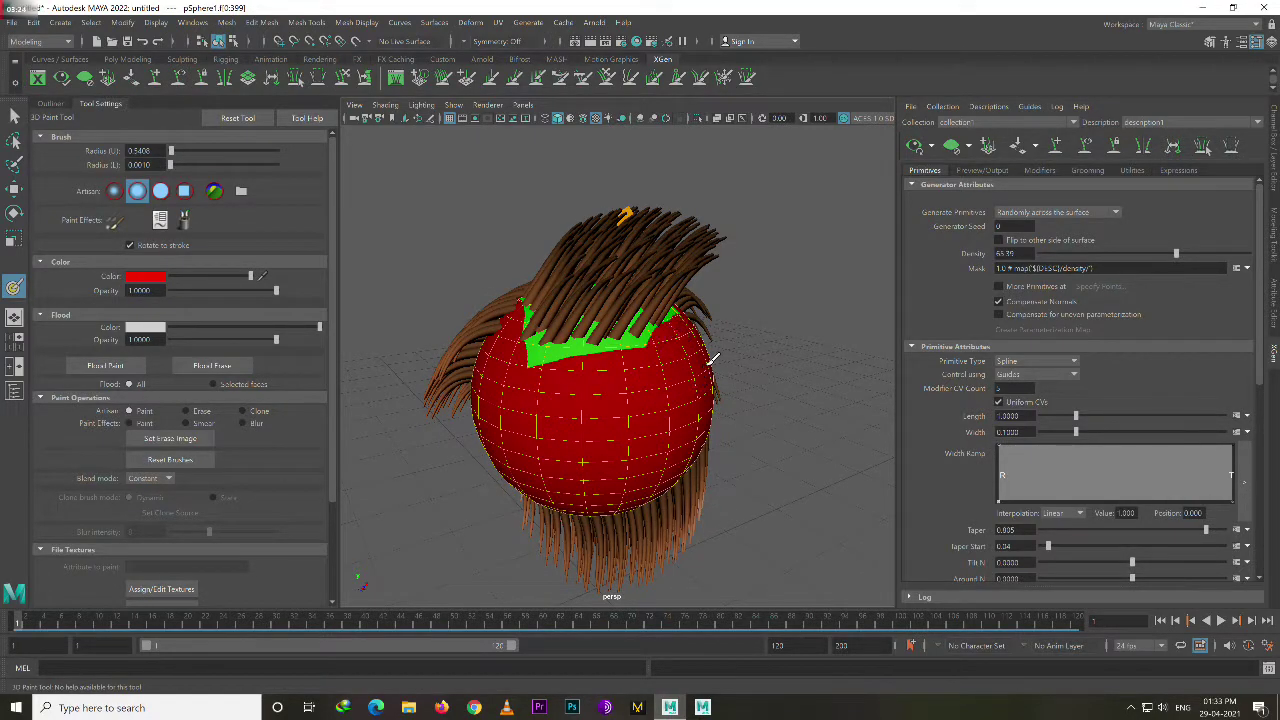
left_click_drag(551, 412, 537, 296, "alt")
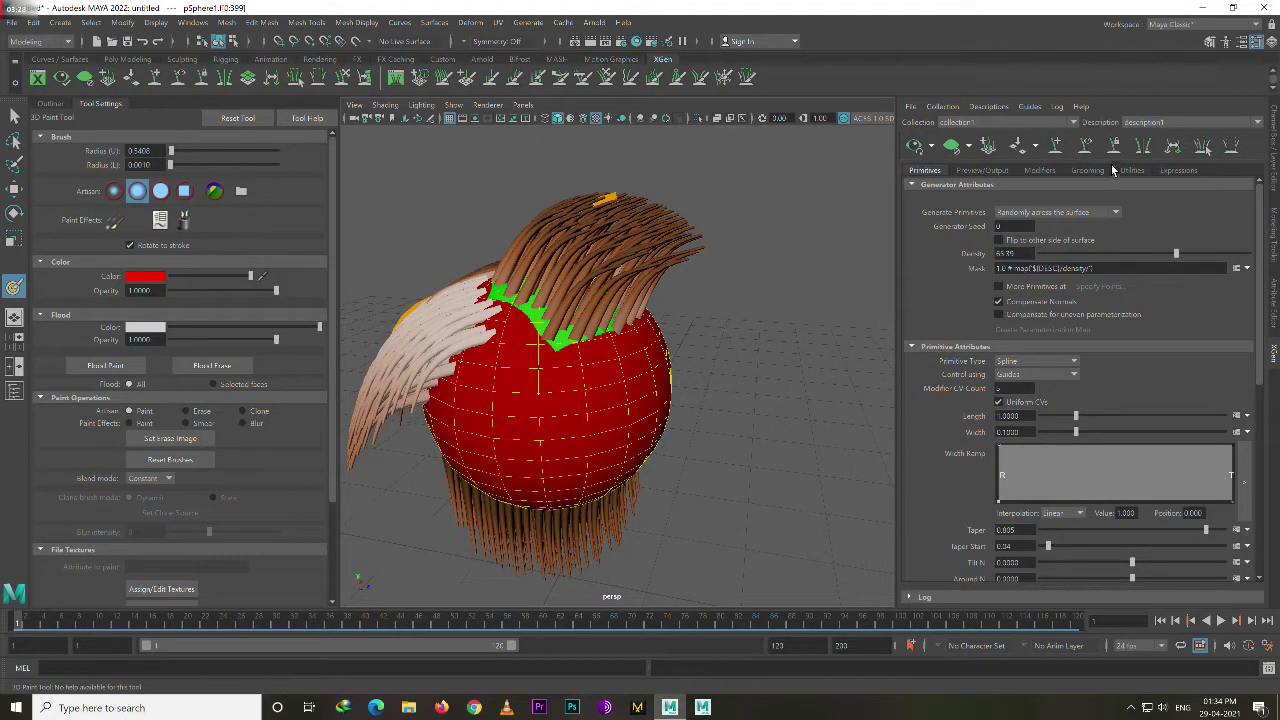
Place two new guides on the sphere with Add/Move Guides.
left_click(1055, 146)
left_click_drag(700, 354, 605, 320, "alt")
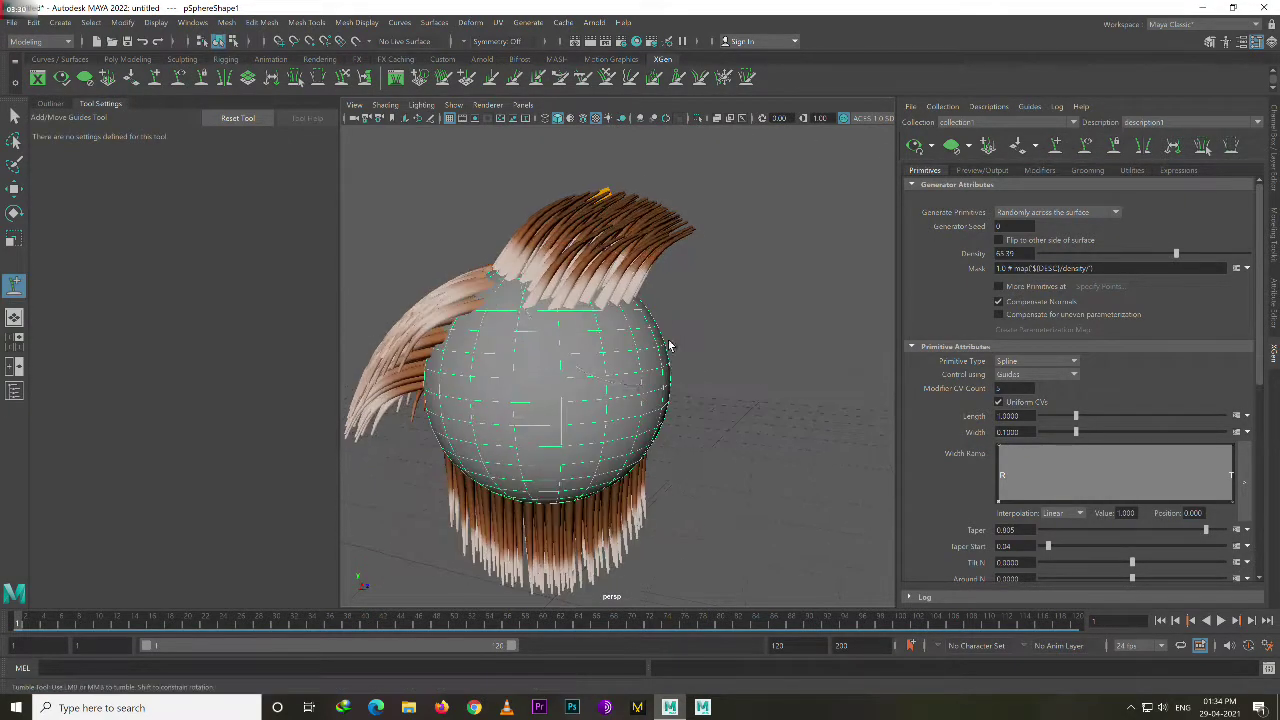
left_click(574, 418)
mouse_move(574, 418)
left_mouse_down("alt")
mouse_move(667, 432)
mouse_move(623, 408)
left_mouse_up("alt")
scroll(586, 423, "down", 5)
left_click(643, 441)
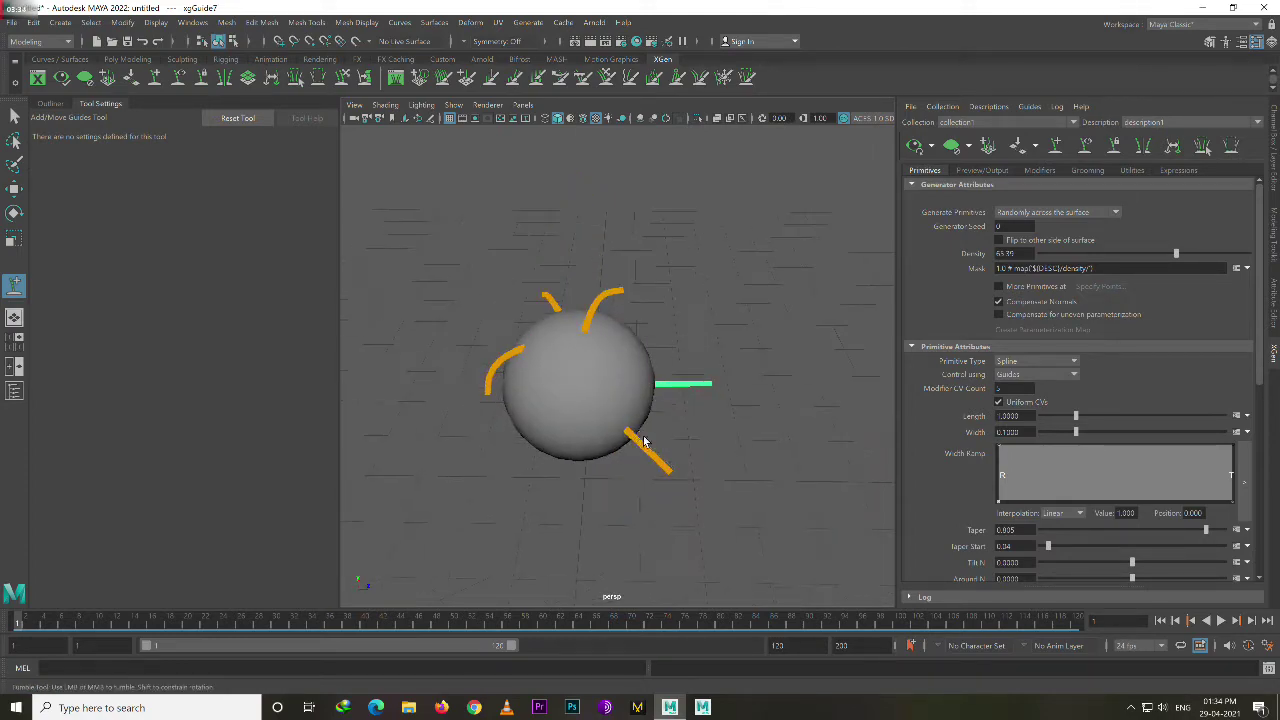
Bend one guide along the sphere's surface with Sculpt Guides, clearing the guide selection.
left_click(14, 188)
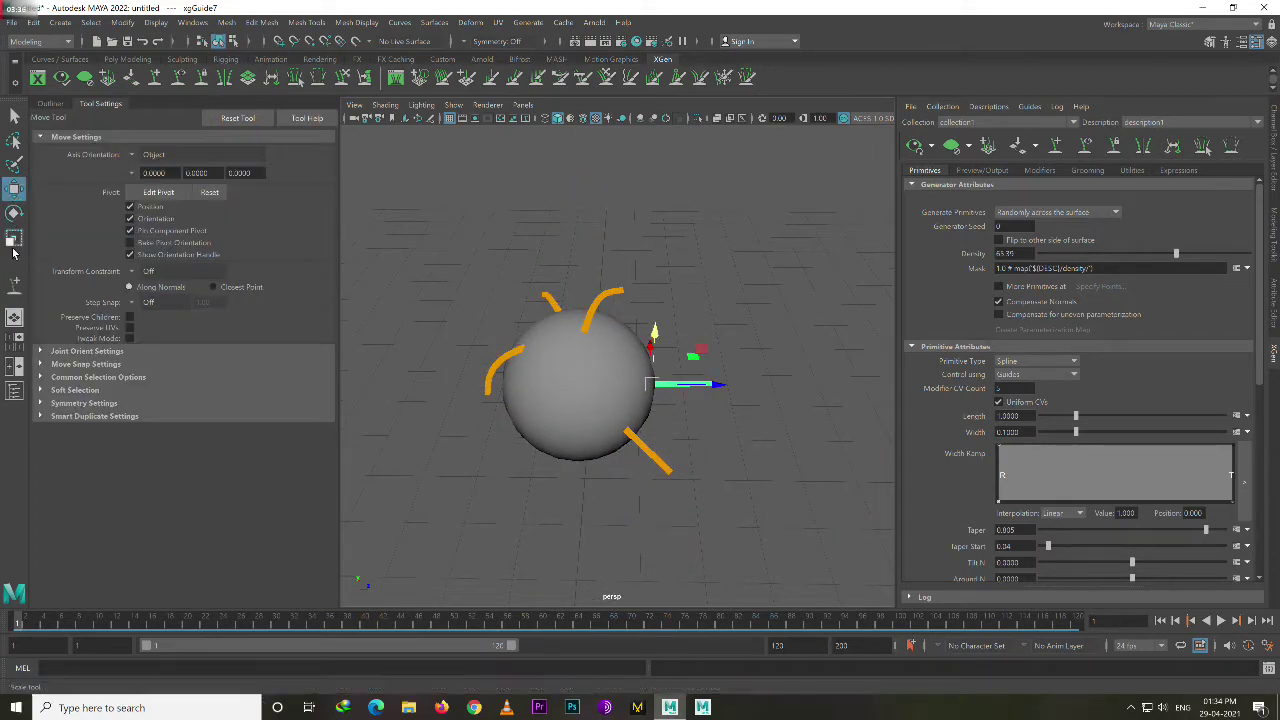
left_click(343, 79)
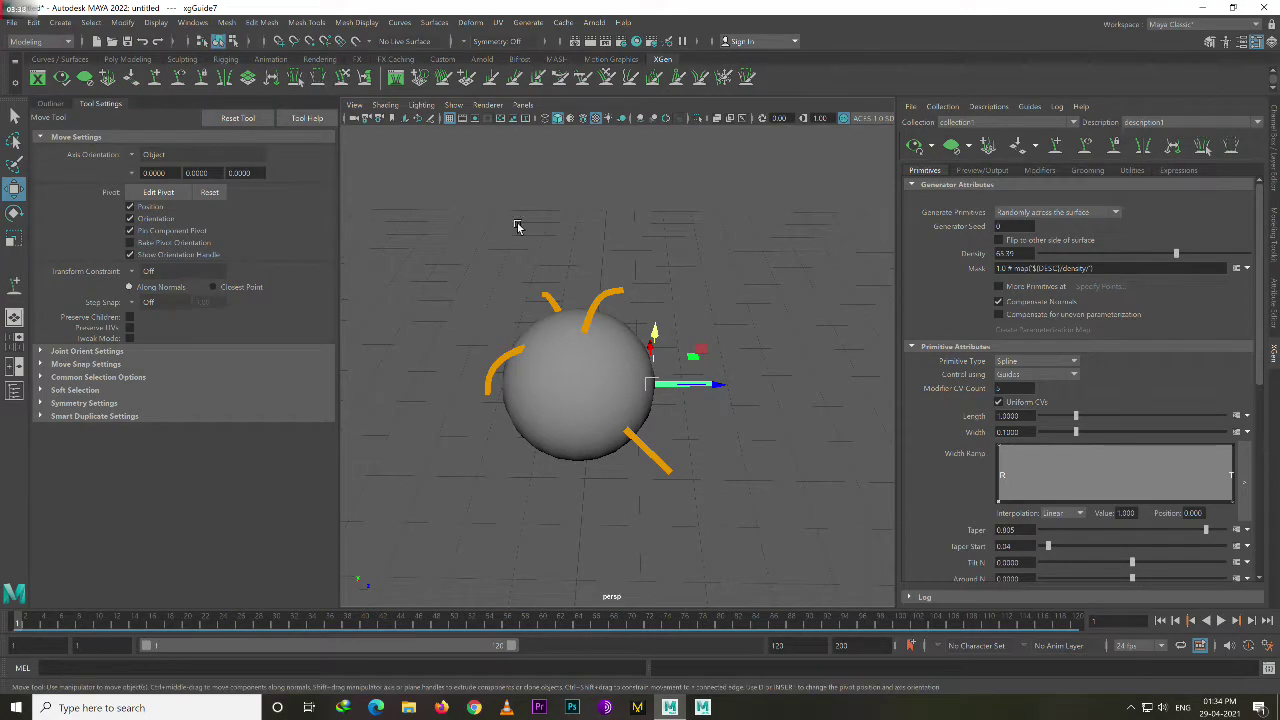
mouse_move(514, 223)
left_mouse_down("alt")
mouse_move(827, 450)
mouse_move(740, 415)
mouse_move(613, 516)
left_mouse_up("alt")
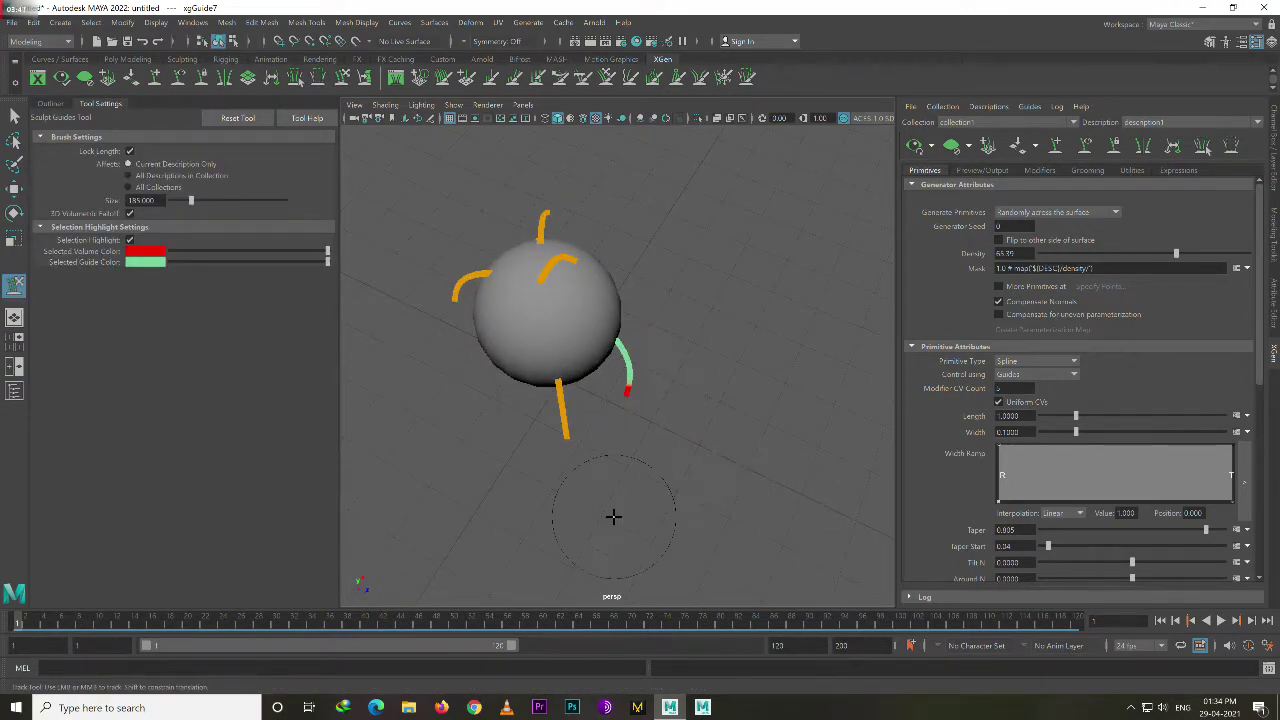
left_click(15, 188)
left_click(496, 496)
left_click(15, 286)
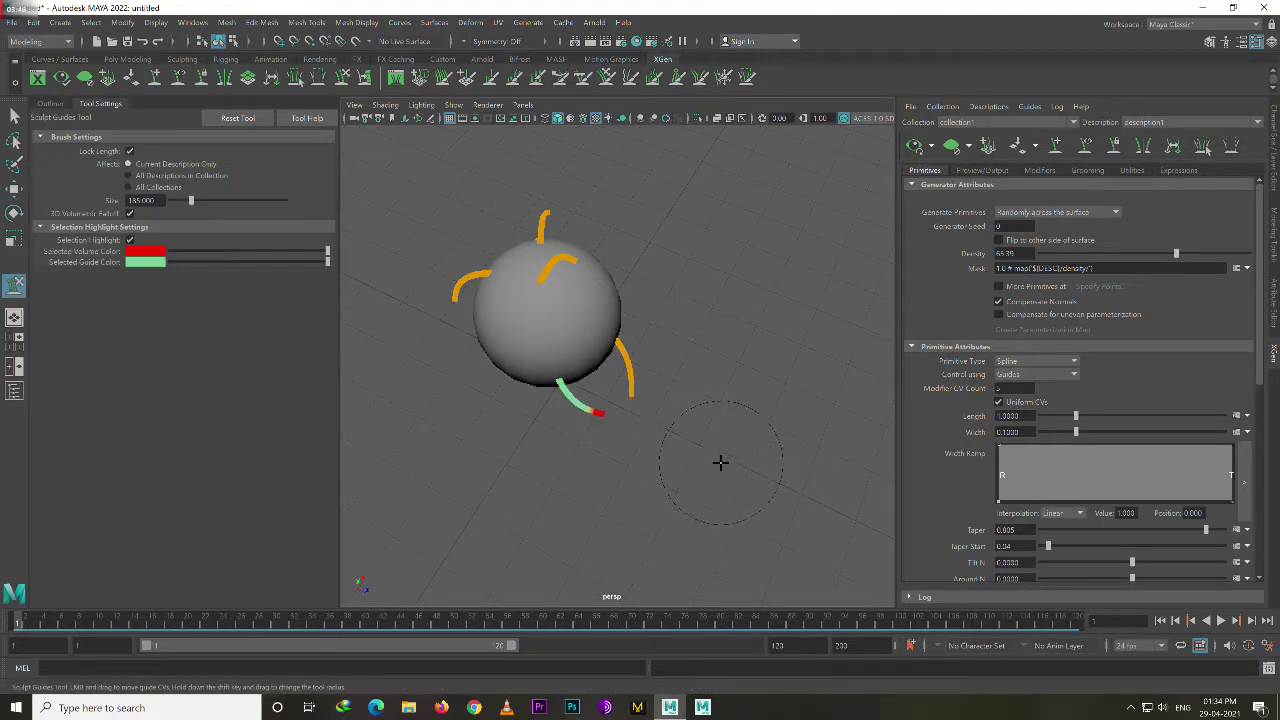
Regenerate the hair preview and inspect the swirling hair from several angles.
left_click(913, 146)
mouse_move(752, 223)
left_mouse_down("alt")
mouse_move(666, 329)
mouse_move(660, 306)
mouse_move(607, 311)
mouse_move(640, 343)
mouse_move(618, 332)
left_mouse_up("alt")
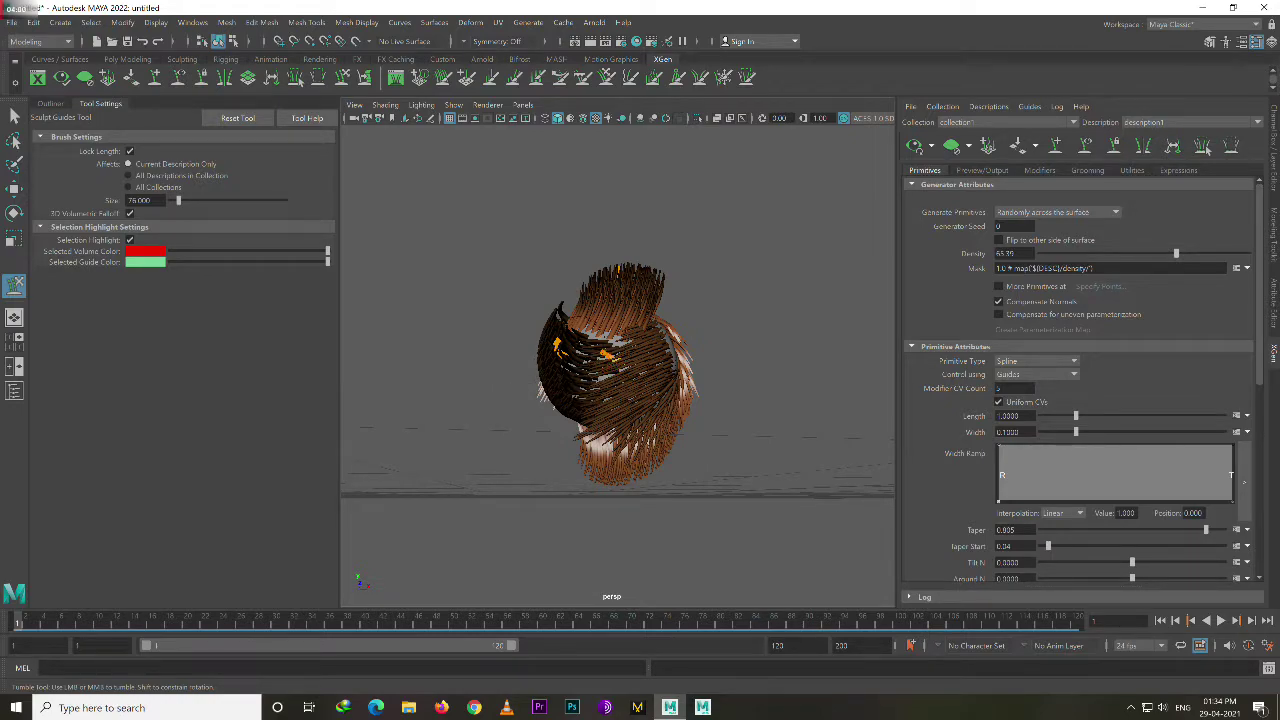
mouse_move(829, 214)
left_mouse_down("alt")
mouse_move(654, 389)
mouse_move(686, 364)
mouse_move(674, 349)
mouse_move(611, 349)
mouse_move(640, 345)
left_mouse_up("alt")
Add a guide near the bottom of the sphere.
left_click(1055, 148)
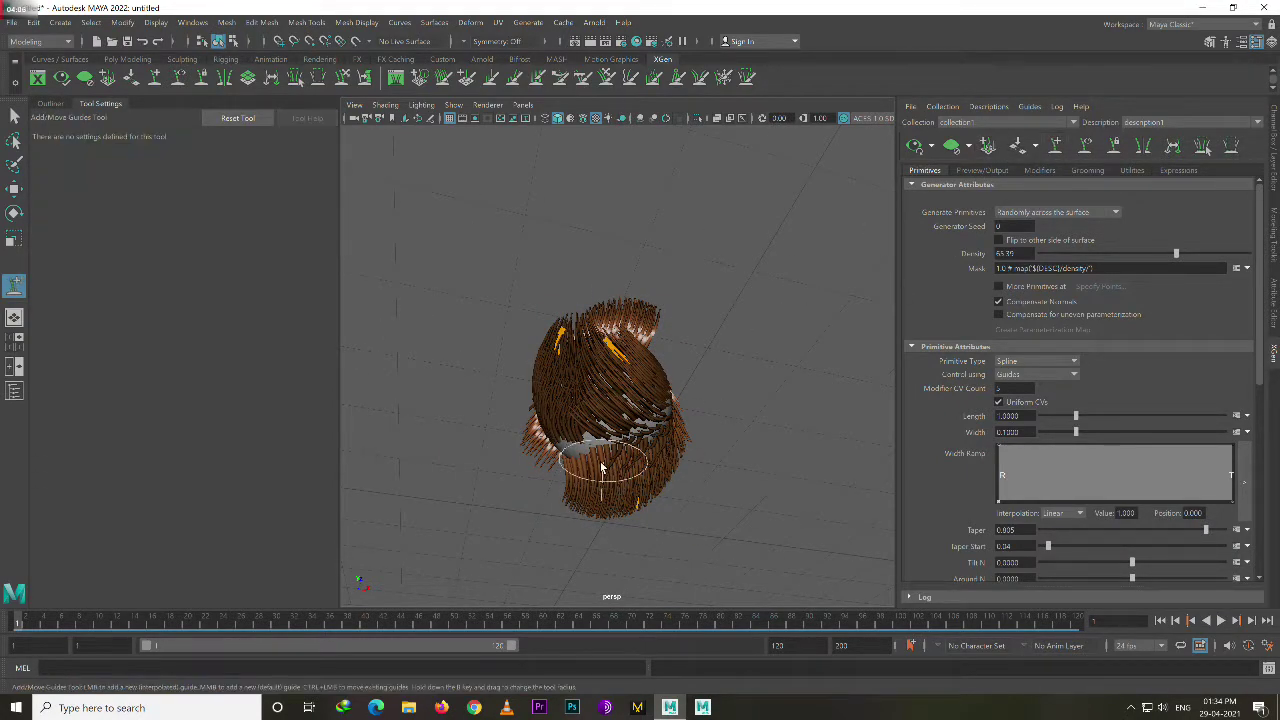
left_click(588, 430)
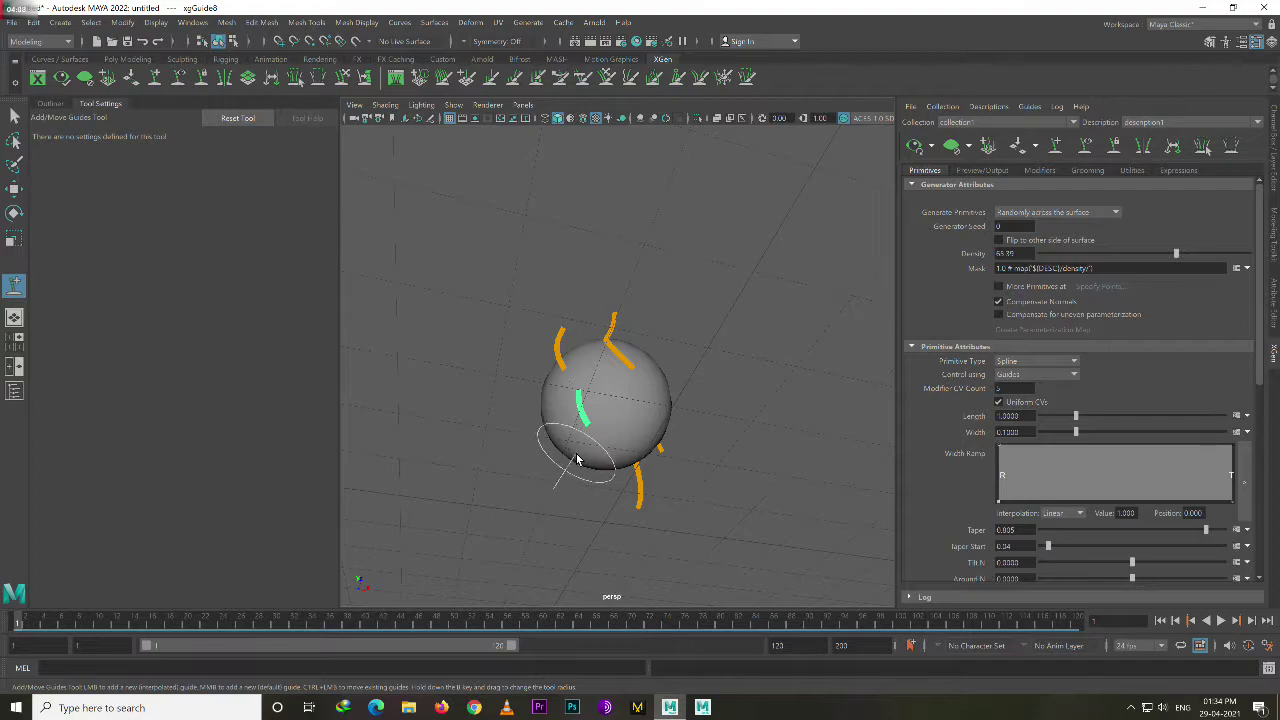
mouse_move(588, 430)
left_mouse_down("alt")
mouse_move(623, 477)
mouse_move(608, 488)
left_mouse_up("alt")
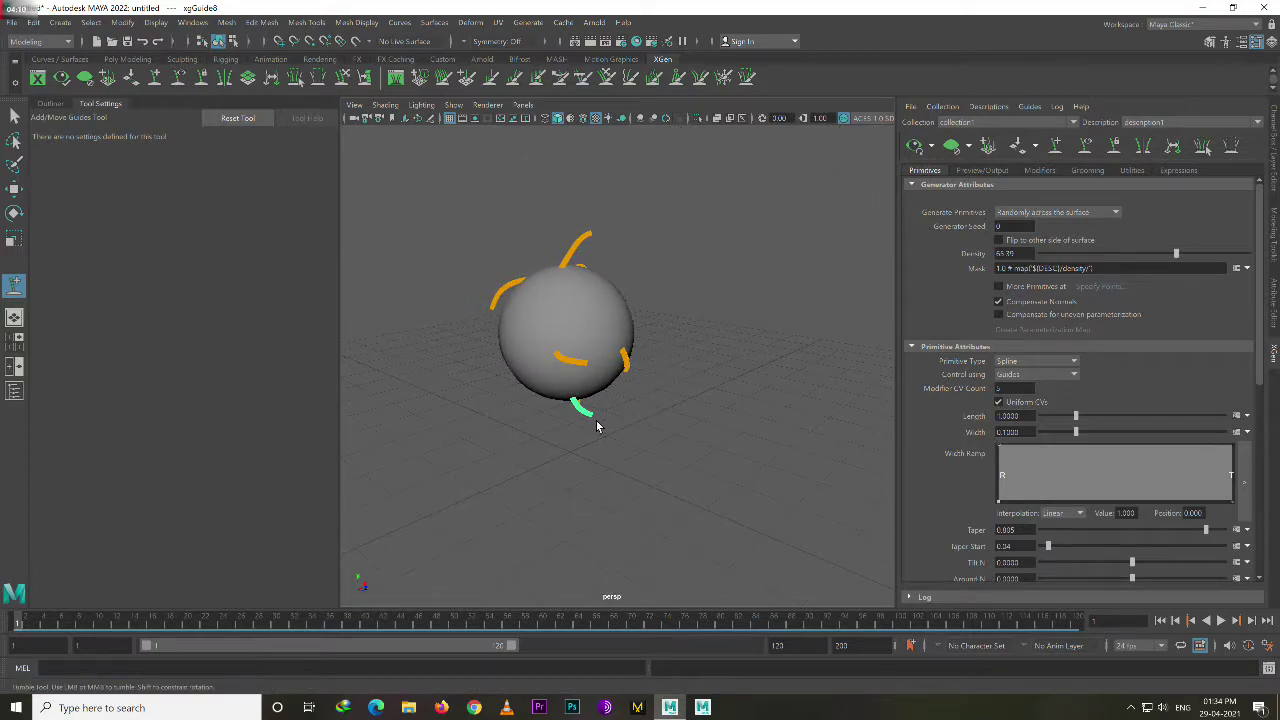
left_click_drag(597, 427, 540, 420, "alt")
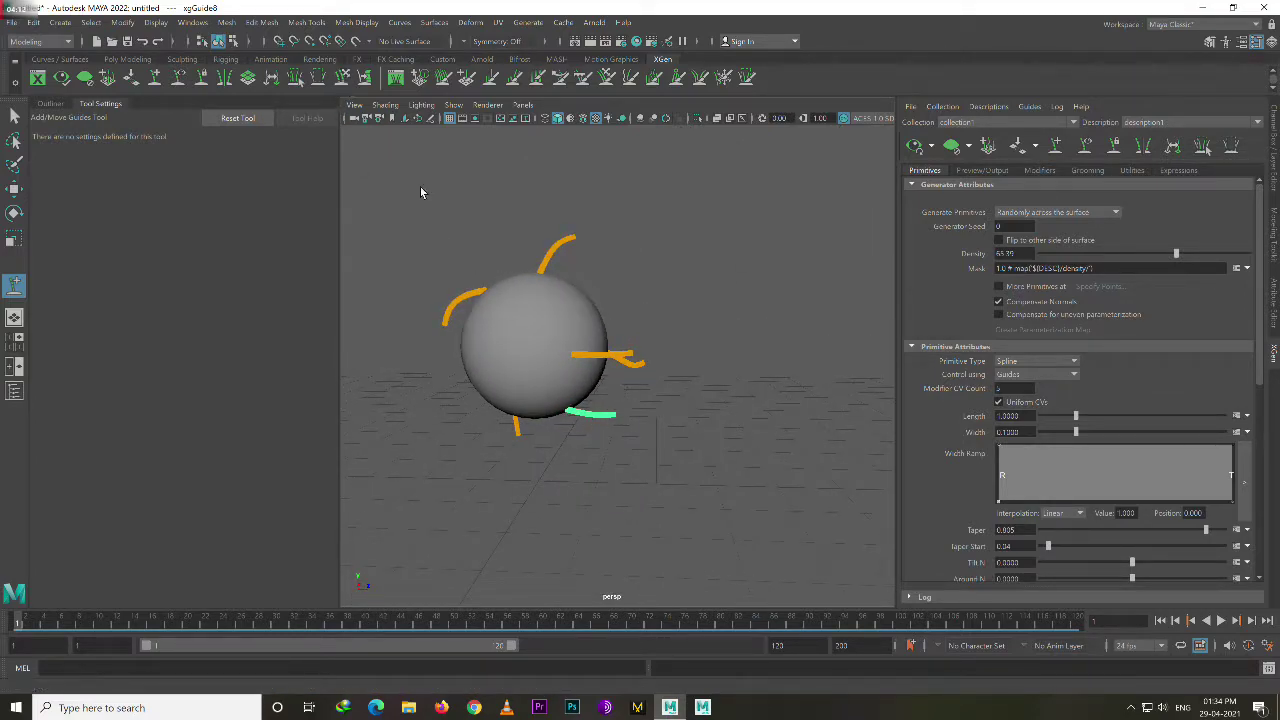
Regenerate the hair preview to check the new low guide.
key("y")
left_click_drag(500, 270, 714, 474, "alt")
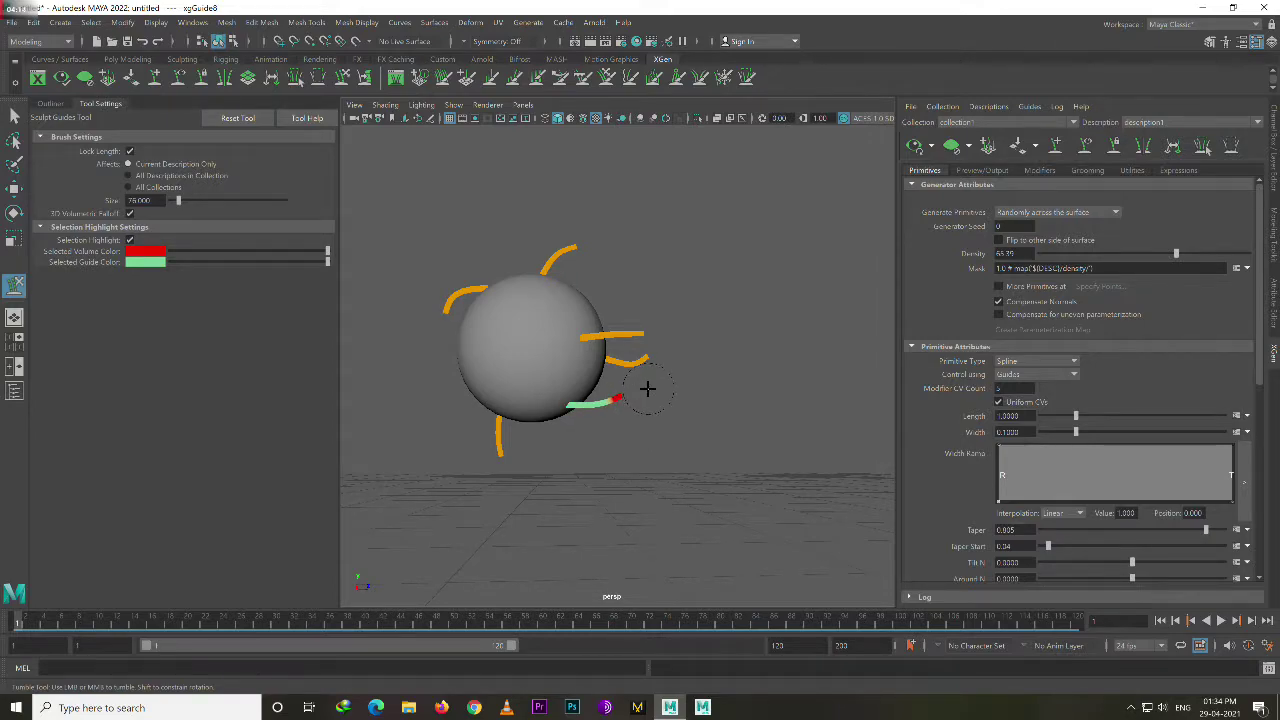
left_click(916, 146)
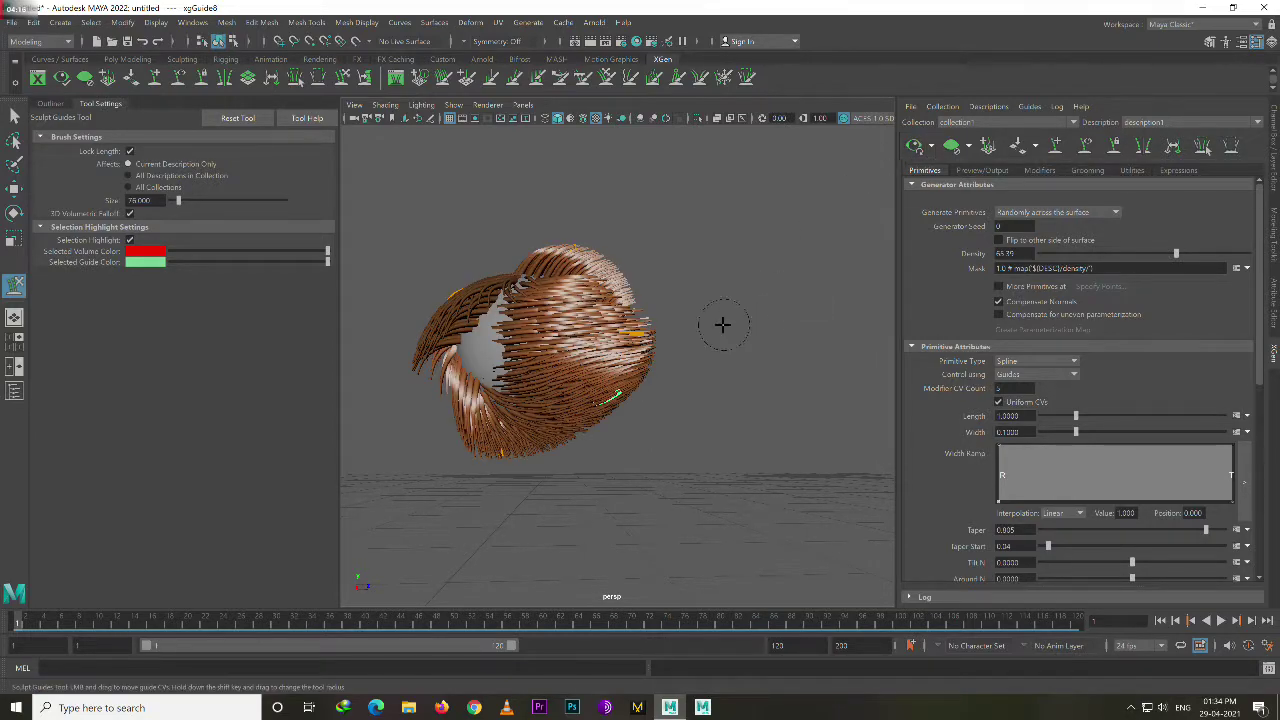
mouse_move(723, 323)
left_mouse_down("alt")
mouse_move(569, 331)
mouse_move(664, 386)
mouse_move(590, 355)
left_mouse_up("alt")
Bend the new guide's tip outward to the right with the sculpt brush.
left_click(1055, 147)
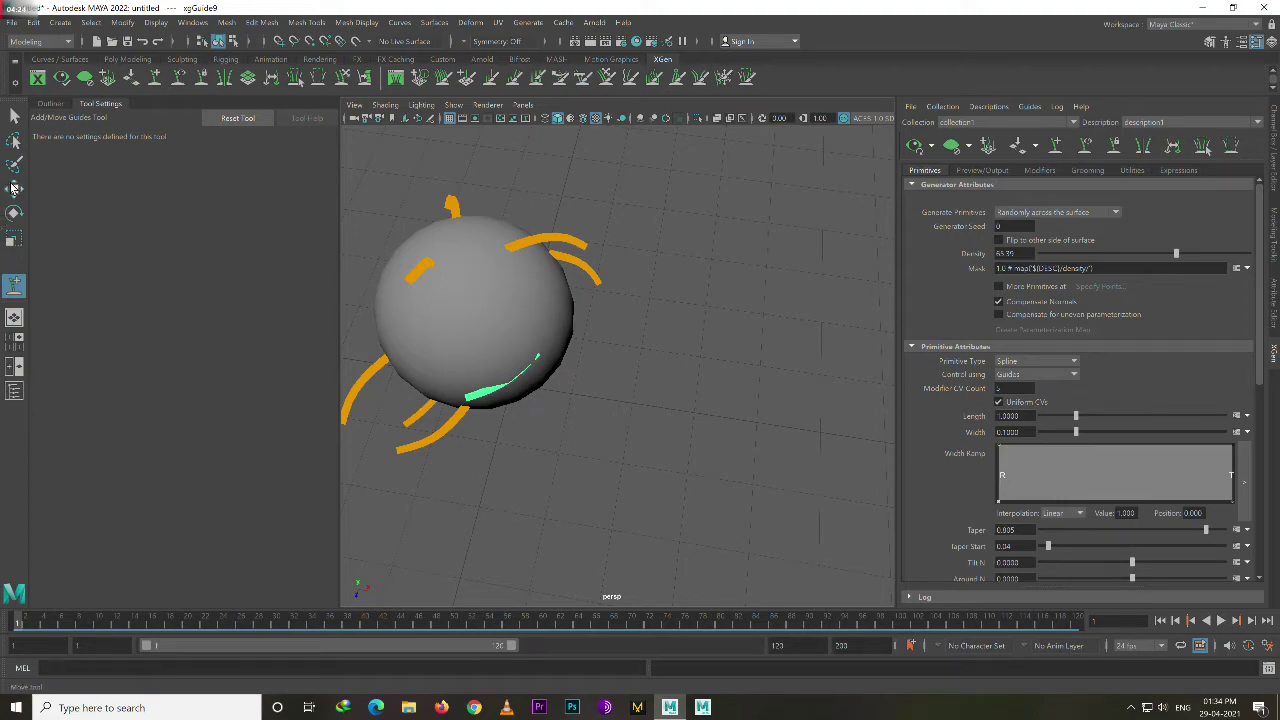
left_click(342, 77)
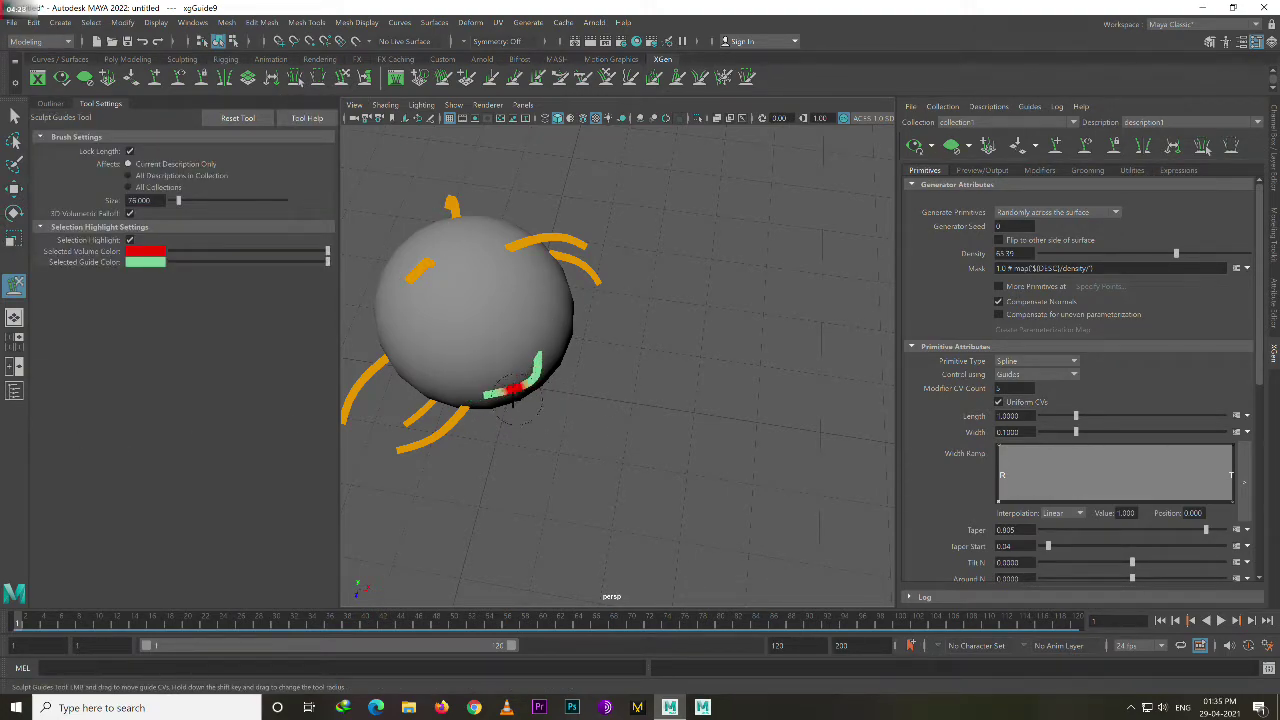
left_click_drag(491, 418, 631, 438)
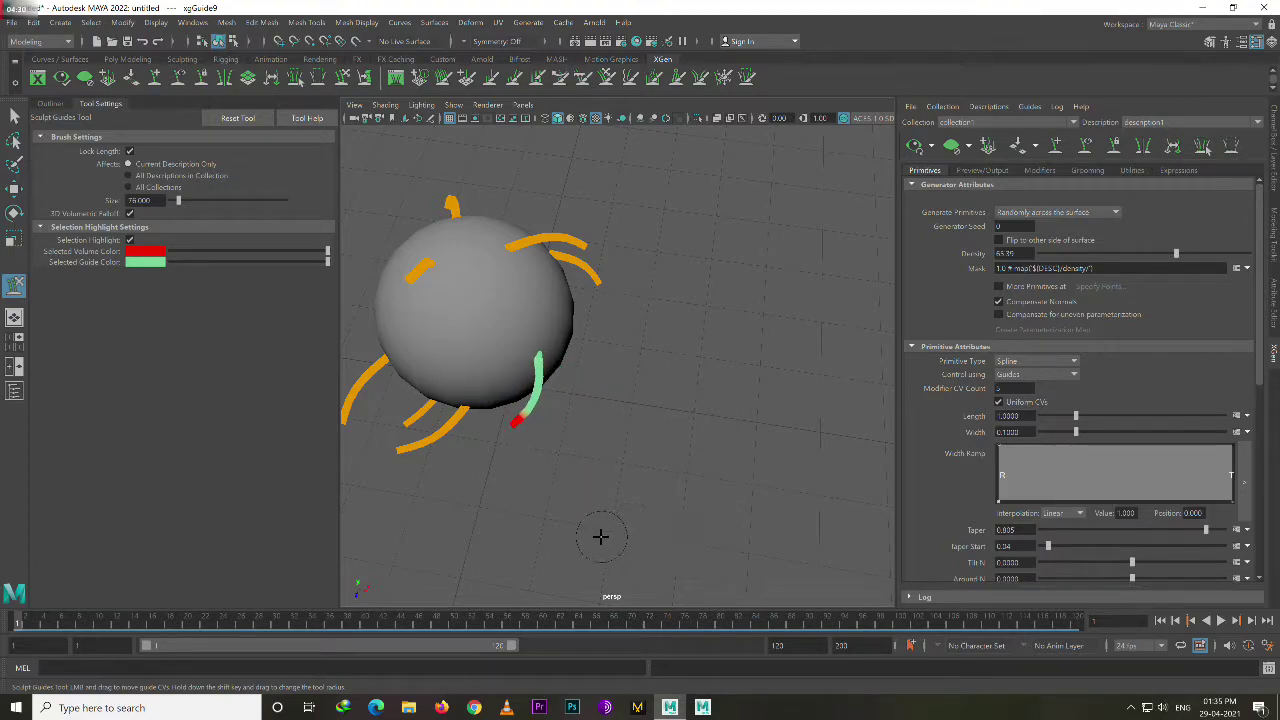
Regenerate the hair preview over the new guides and inspect it.
left_click(913, 146)
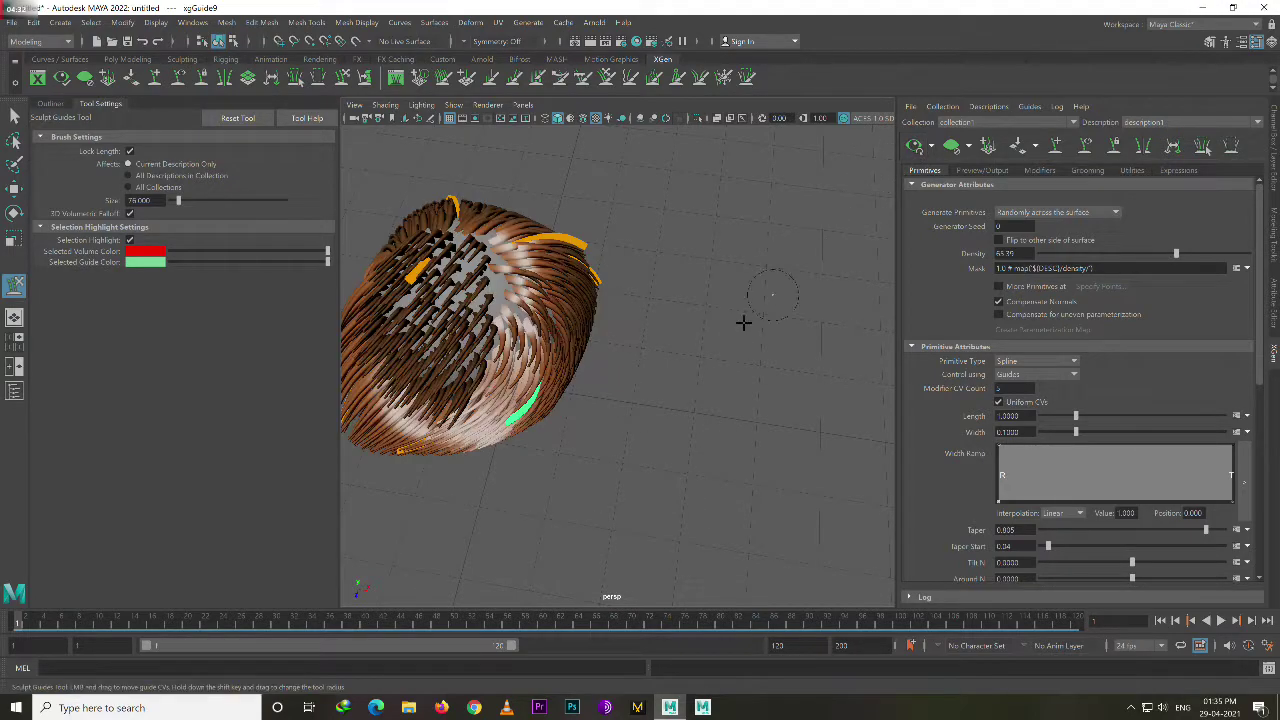
left_click_drag(743, 320, 535, 377, "alt")
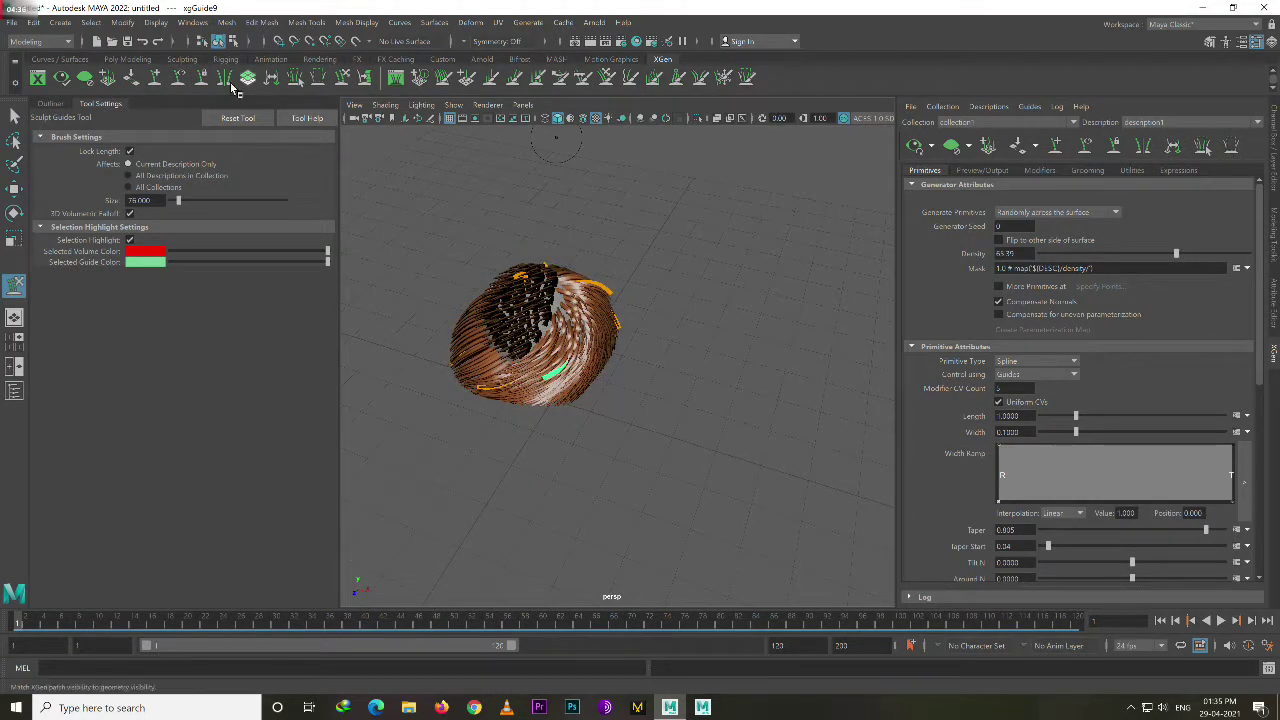
left_click_drag(520, 330, 588, 358, "alt")
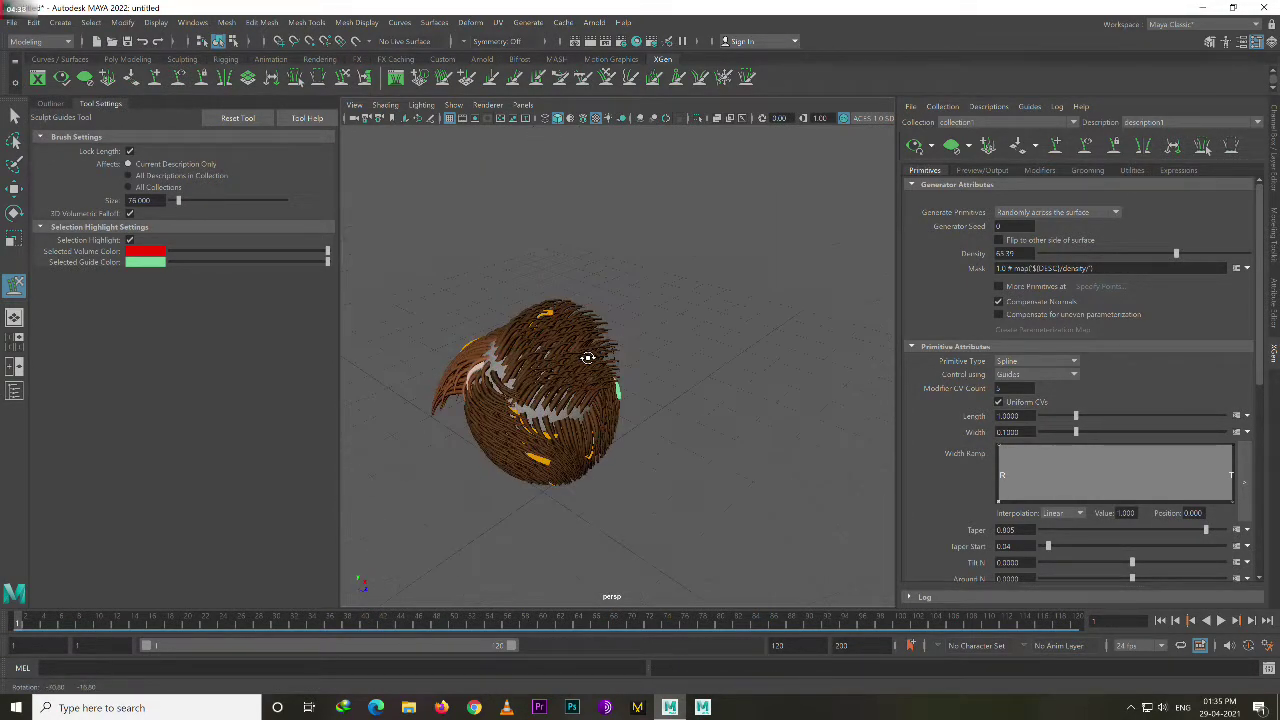
Undo the last guide flip and review the hair ball.
key("ctrl+z")
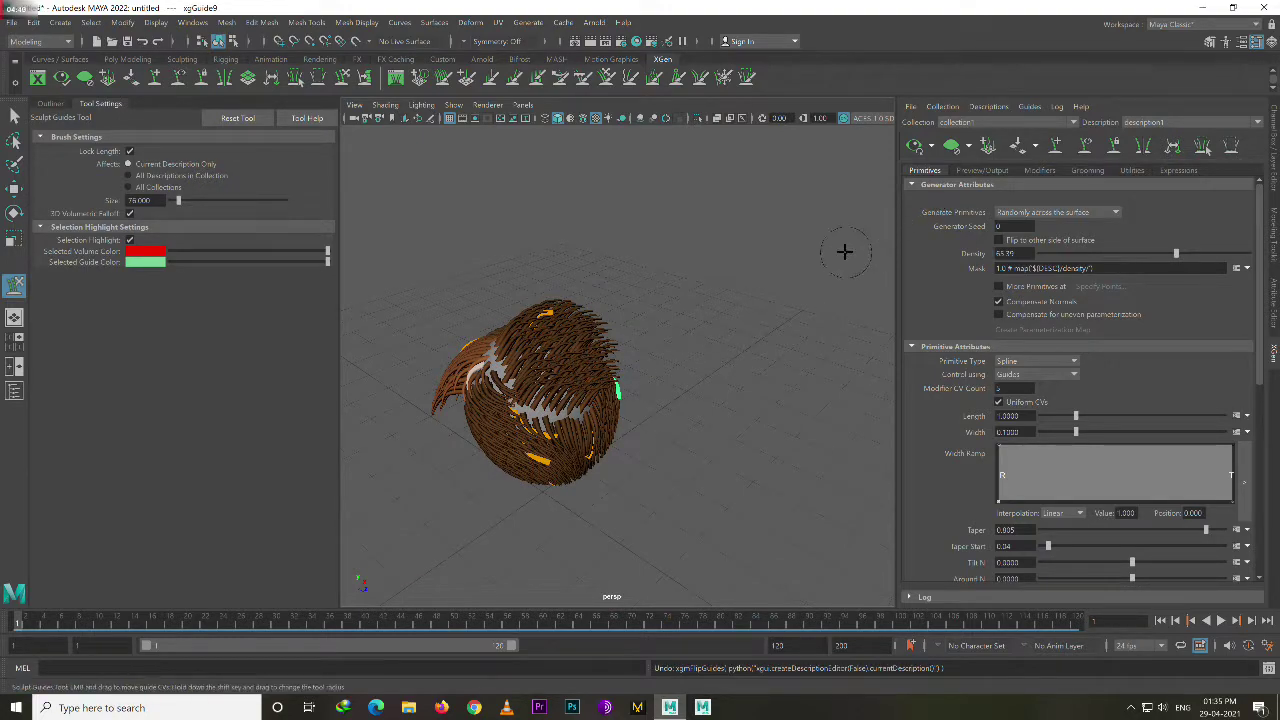
mouse_move(726, 338)
left_mouse_down("alt")
mouse_move(694, 334)
mouse_move(816, 229)
left_mouse_up("alt")
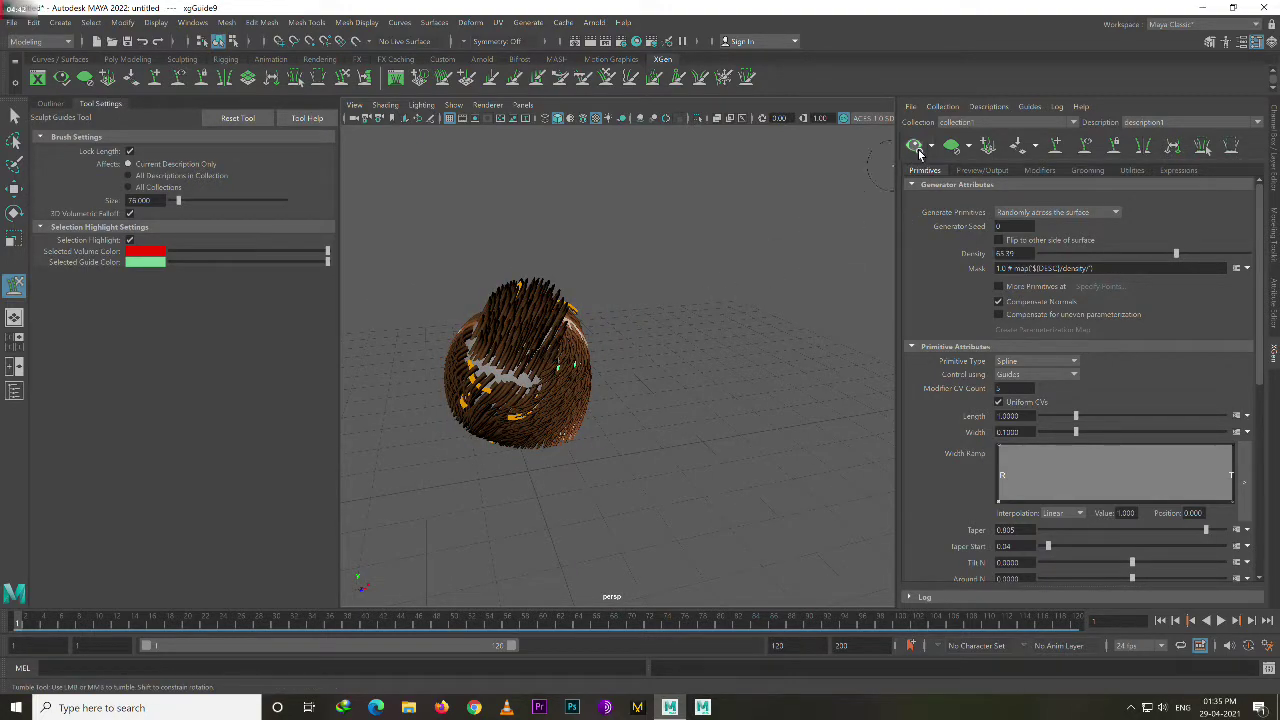
left_click_drag(608, 363, 590, 372, "alt")
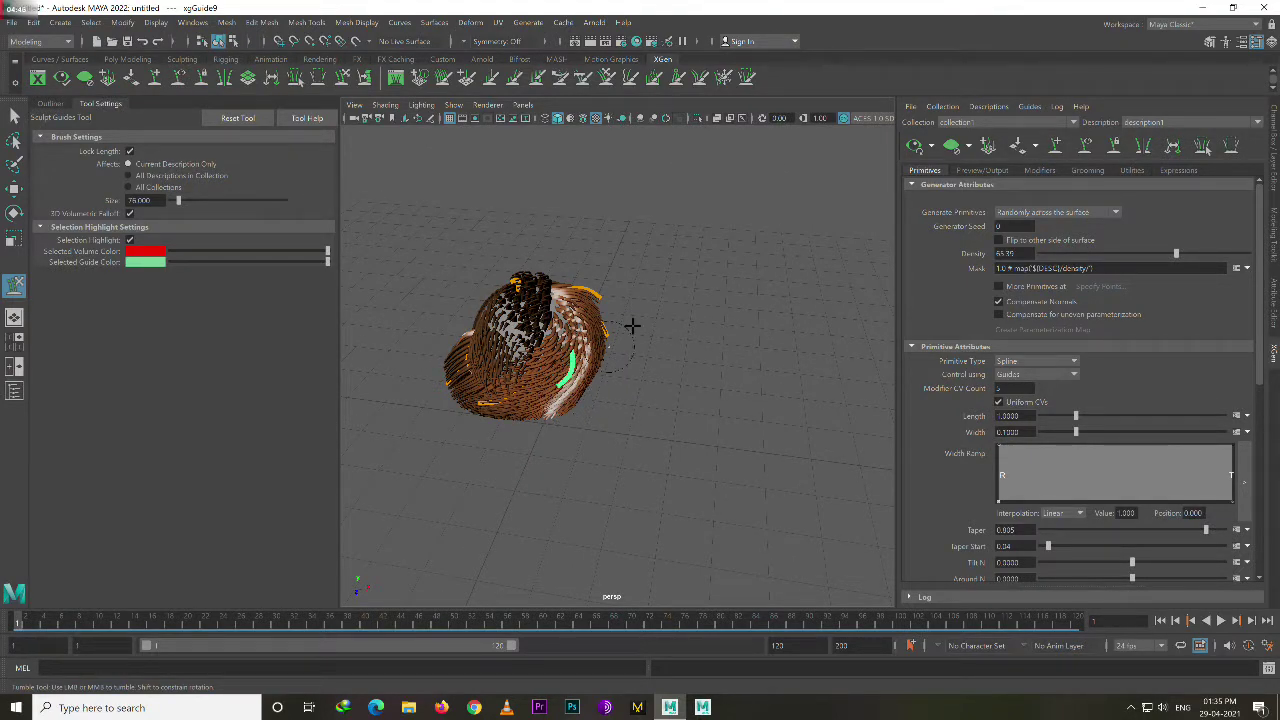
mouse_move(832, 214)
left_mouse_down("alt")
mouse_move(711, 289)
mouse_move(766, 303)
mouse_move(702, 333)
mouse_move(643, 314)
mouse_move(613, 323)
mouse_move(608, 357)
mouse_move(663, 318)
mouse_move(594, 390)
left_mouse_up("alt")
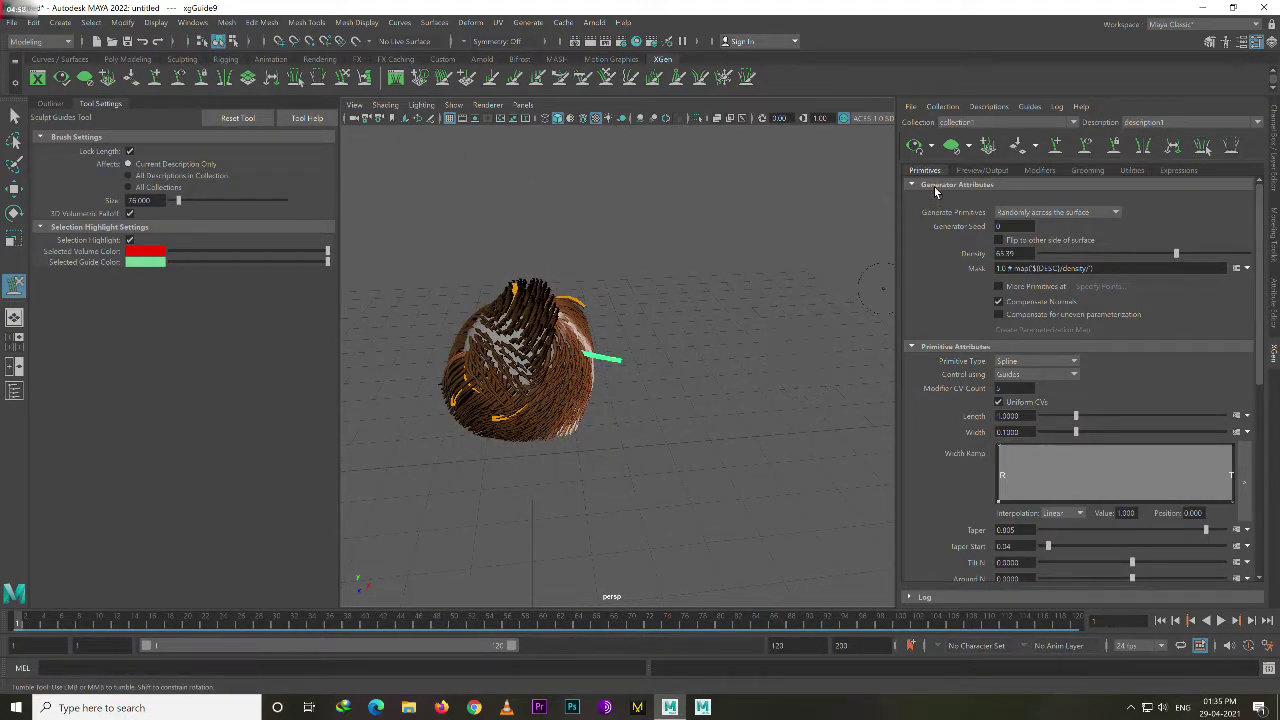
Thin the strands by lowering Width from 0.1 to 0.045.
mouse_move(720, 290)
left_mouse_down("alt")
mouse_move(651, 294)
mouse_move(640, 340)
left_mouse_up("alt")
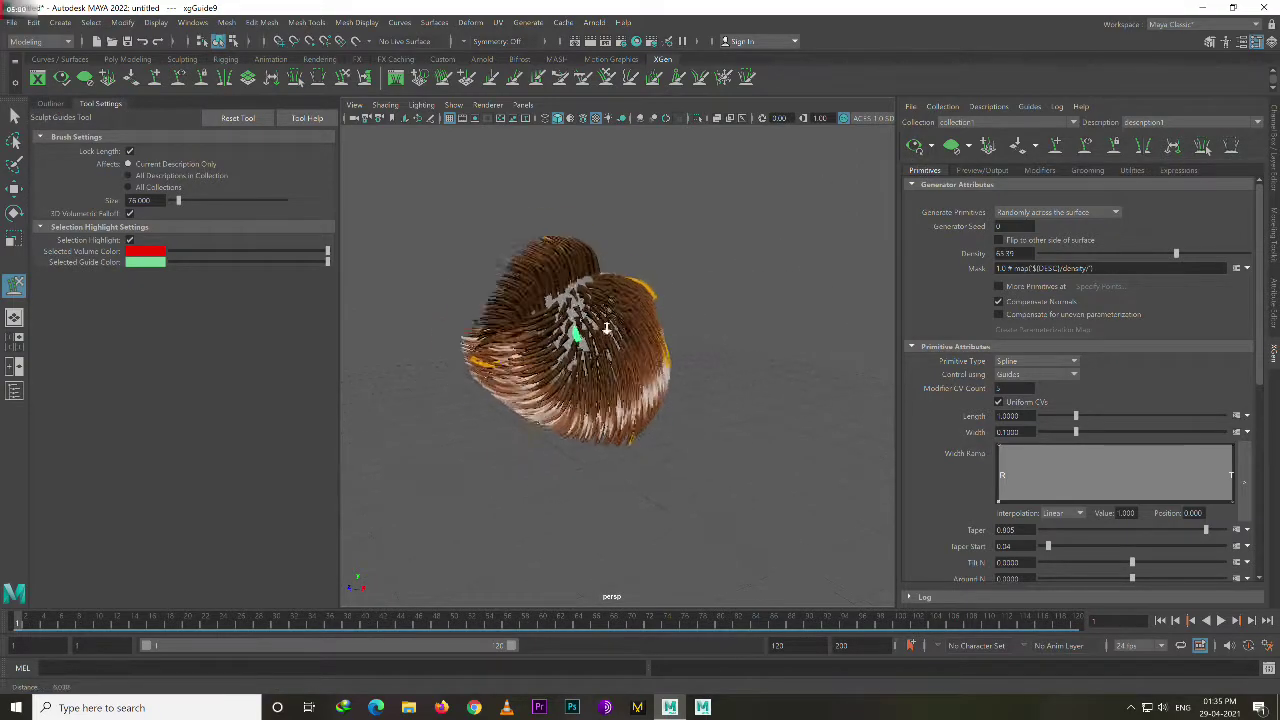
right_click_drag(640, 340, 680, 418, "alt")
mouse_move(680, 418)
left_mouse_down("alt")
mouse_move(677, 429)
mouse_move(707, 383)
left_mouse_up("alt")
left_click_drag(1075, 433, 1050, 433)
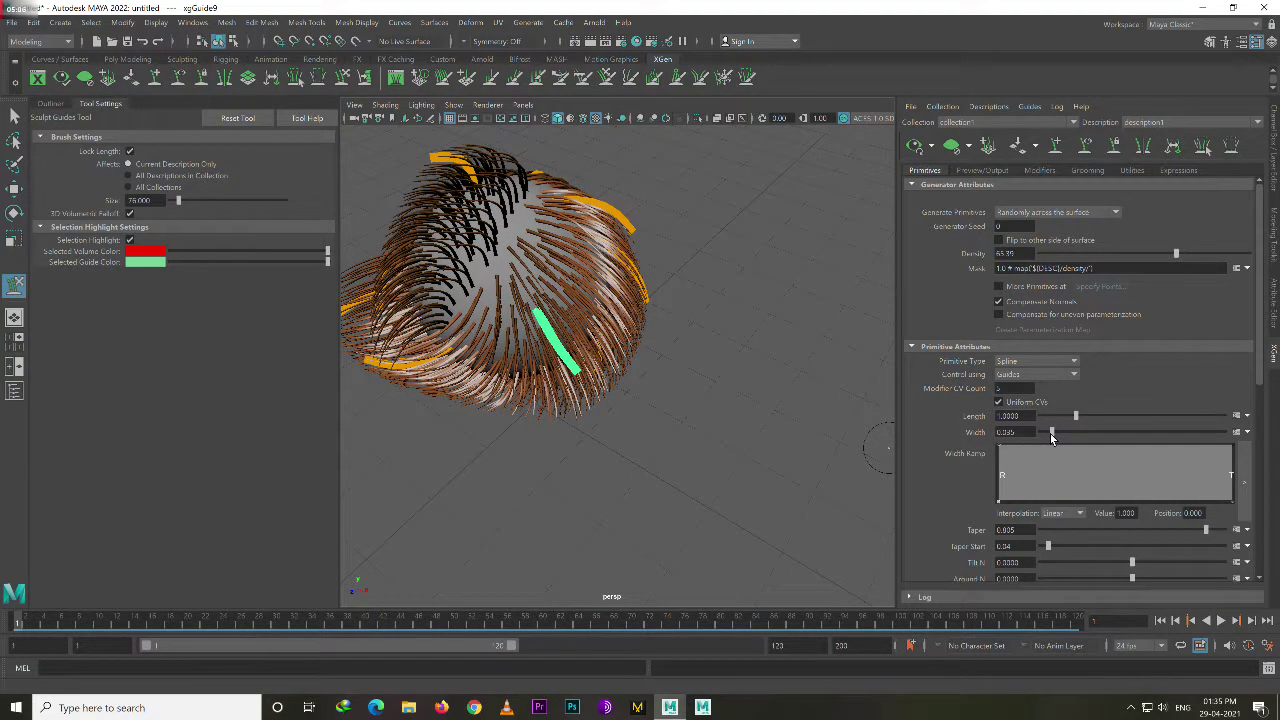
Thin the strands to width 0.035 and raise hair Density to 1000.
left_click_drag(700, 300, 640, 300, "alt")
right_click_drag(640, 300, 620, 286, "alt")
left_click_drag(620, 286, 912, 300, "alt")
type("300")
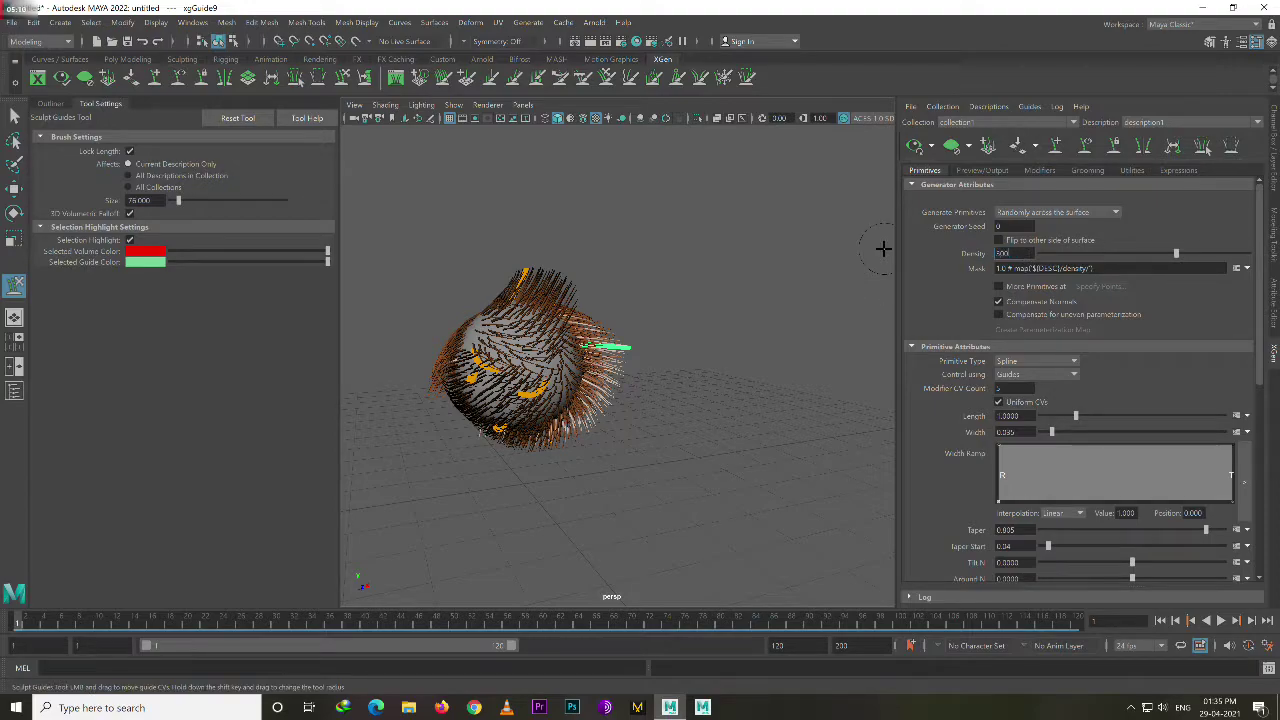
key("Return")
left_click_drag(537, 362, 431, 391, "alt")
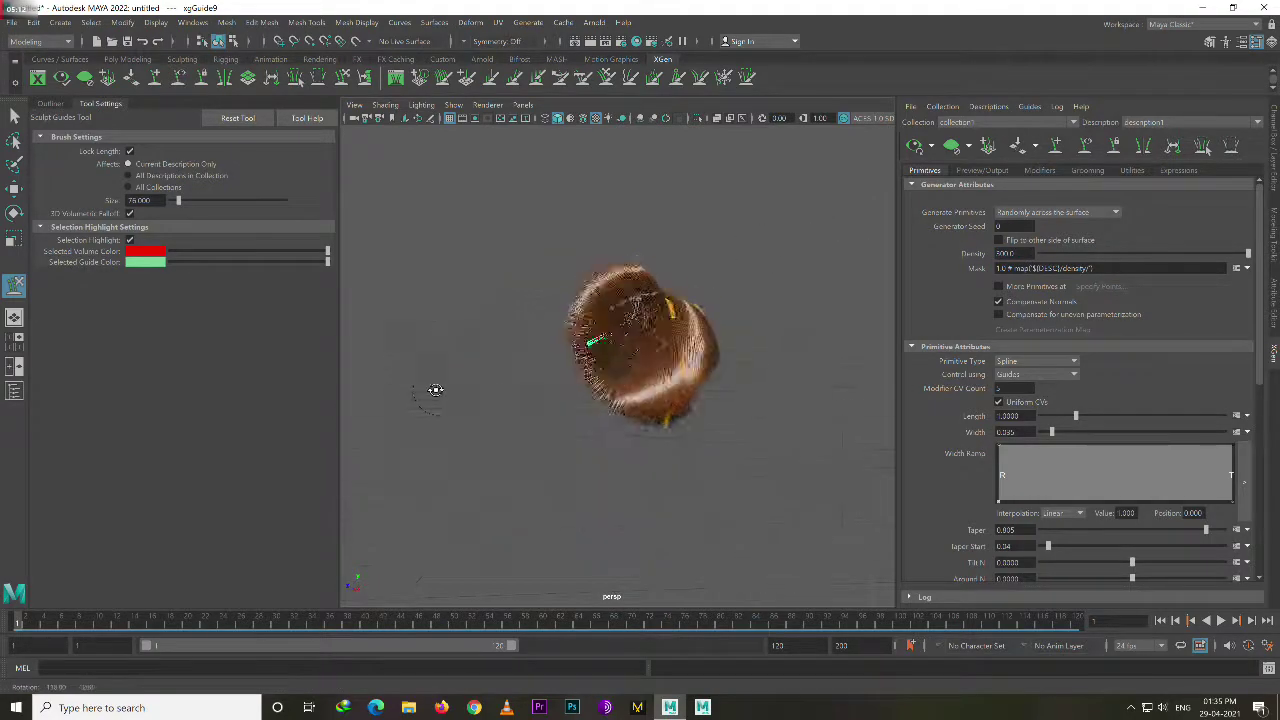
right_click_drag(586, 330, 735, 382, "alt")
left_click_drag(735, 382, 649, 409, "alt")
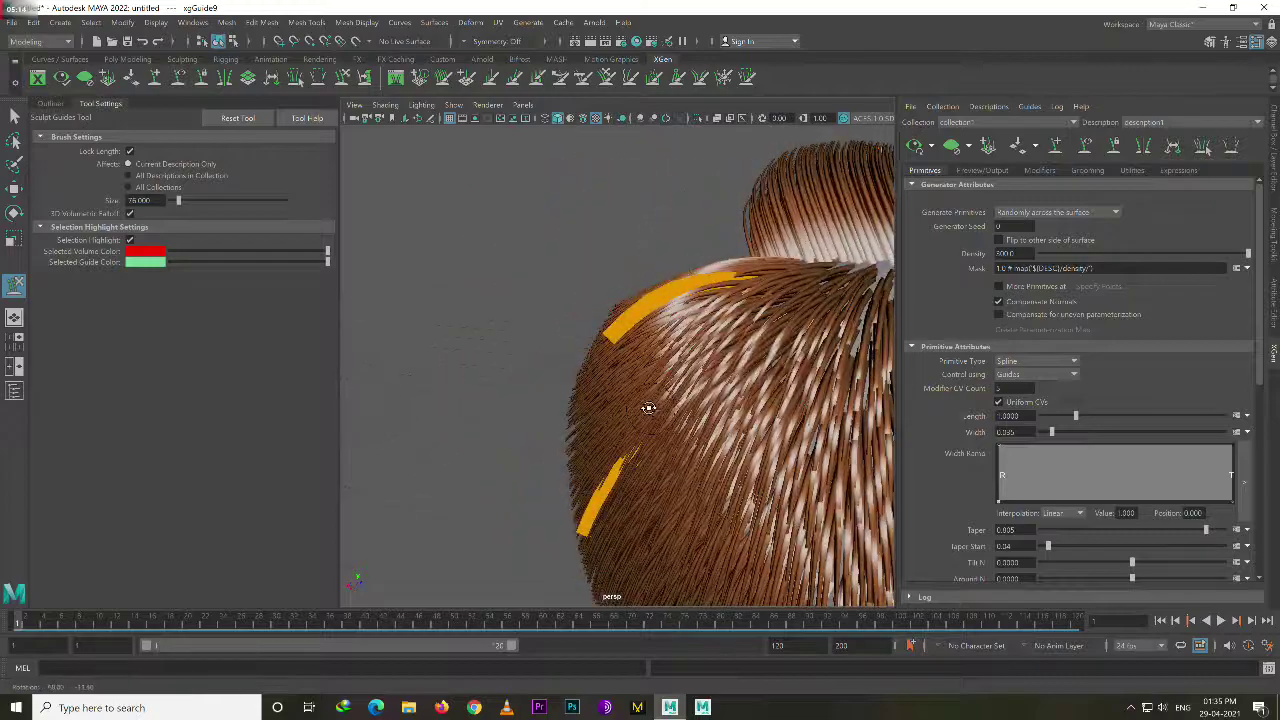
middle_click_drag(629, 409, 720, 412, "alt")
scroll(720, 412, "down", 5)
left_click_drag(720, 412, 714, 420, "alt")
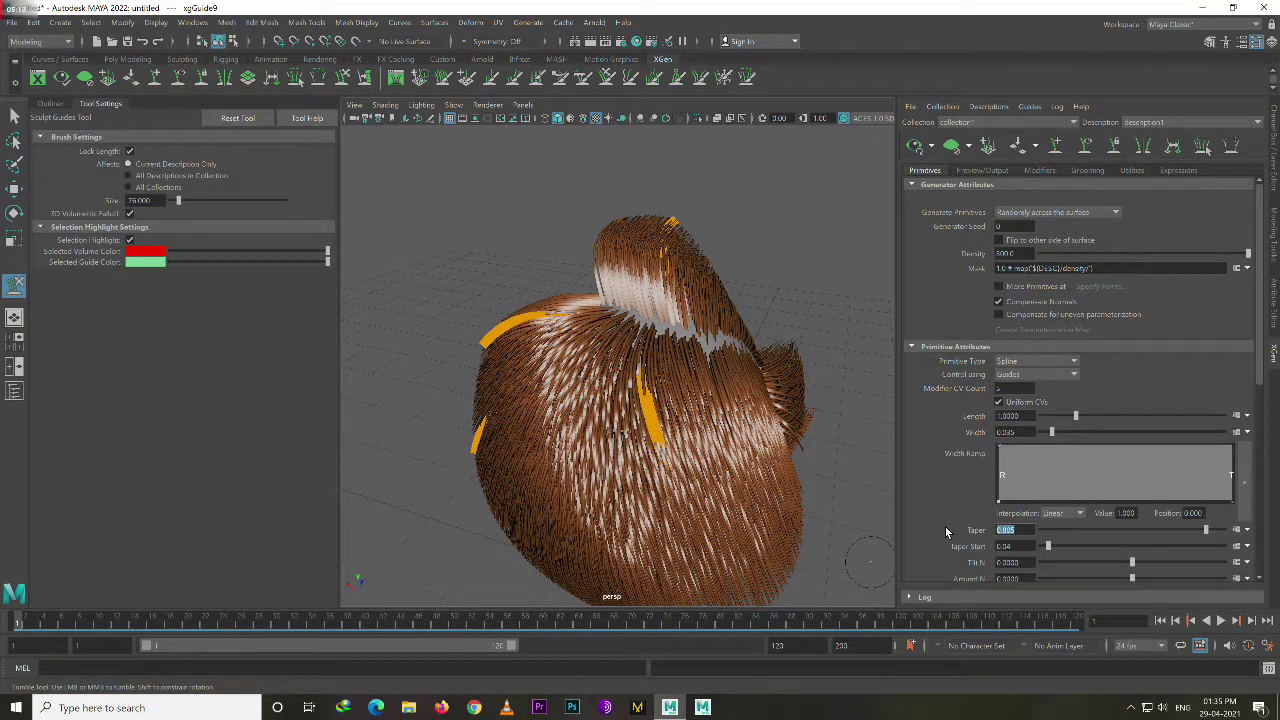
Taper the strands with Taper 0.9 and Taper Start 0.5.
type("1")
key("Return")
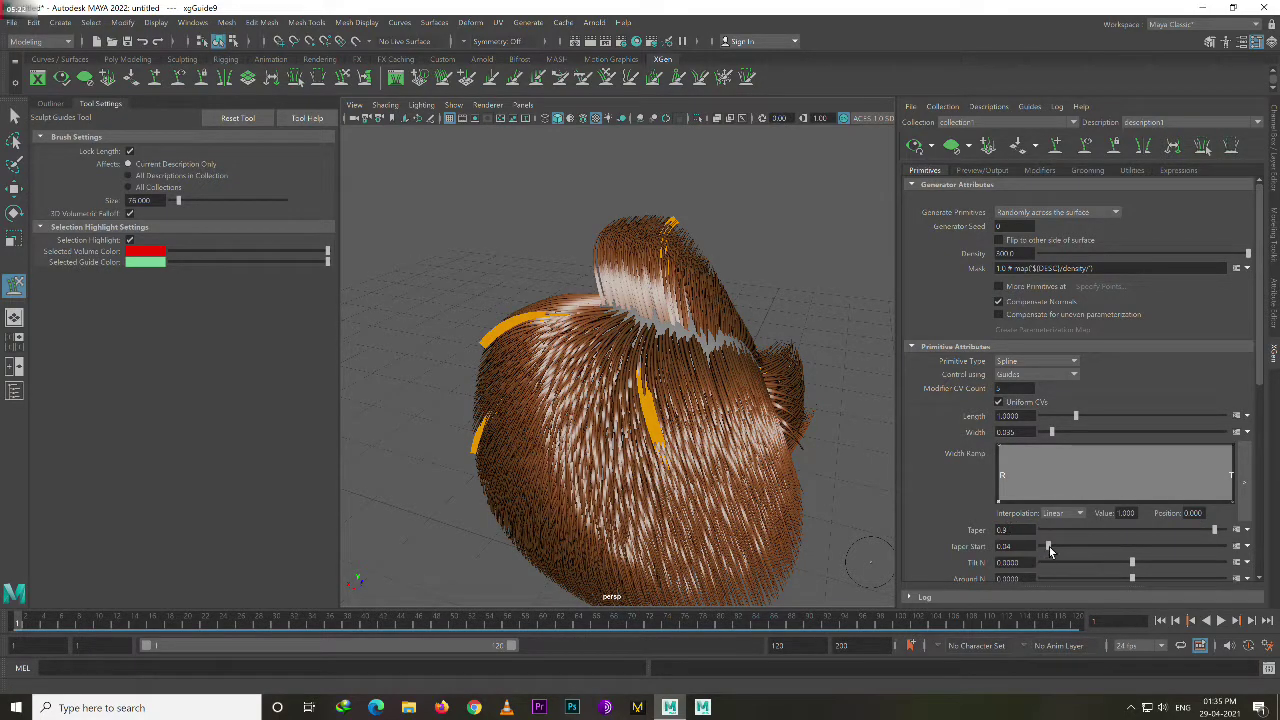
mouse_move(1055, 550)
left_mouse_down()
mouse_move(1043, 548)
mouse_move(1128, 546)
left_mouse_up()
left_click_drag(860, 470, 803, 487, "alt")
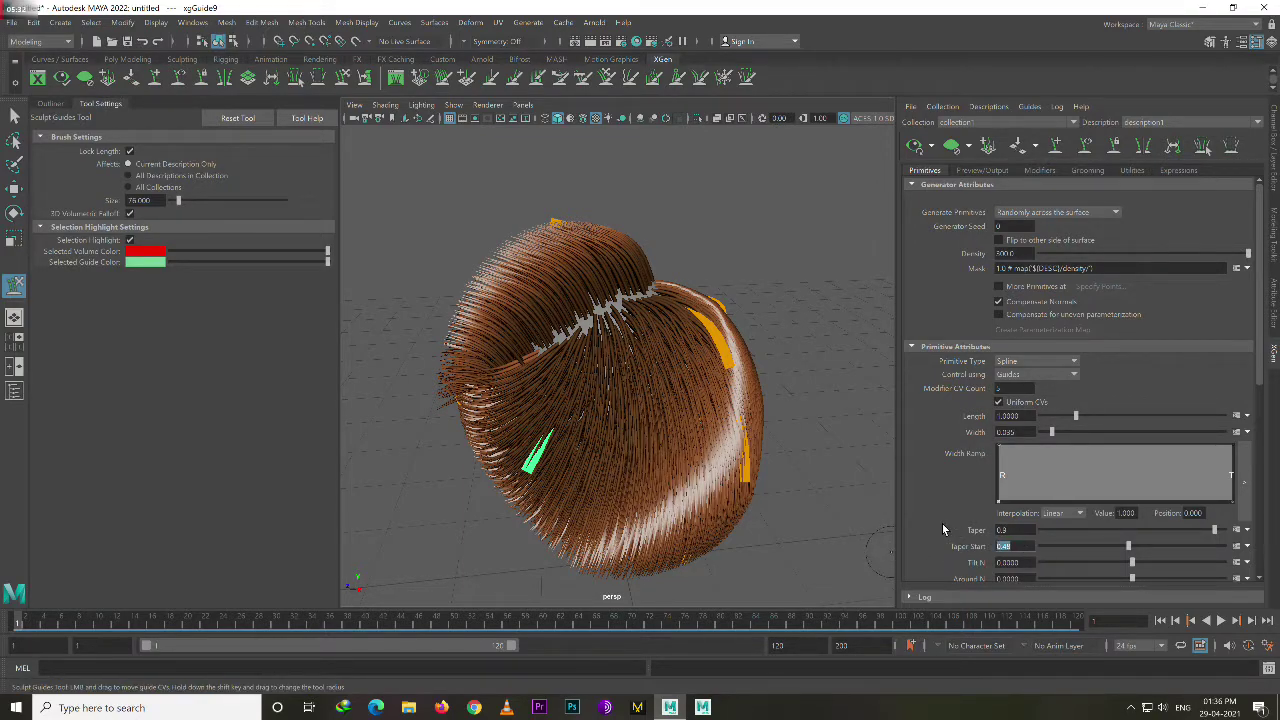
type("0.5")
key("Return")
mouse_move(863, 311)
left_mouse_down("alt")
mouse_move(685, 372)
mouse_move(735, 393)
mouse_move(695, 410)
mouse_move(577, 401)
mouse_move(655, 400)
mouse_move(697, 417)
mouse_move(654, 420)
mouse_move(691, 409)
left_mouse_up("alt")
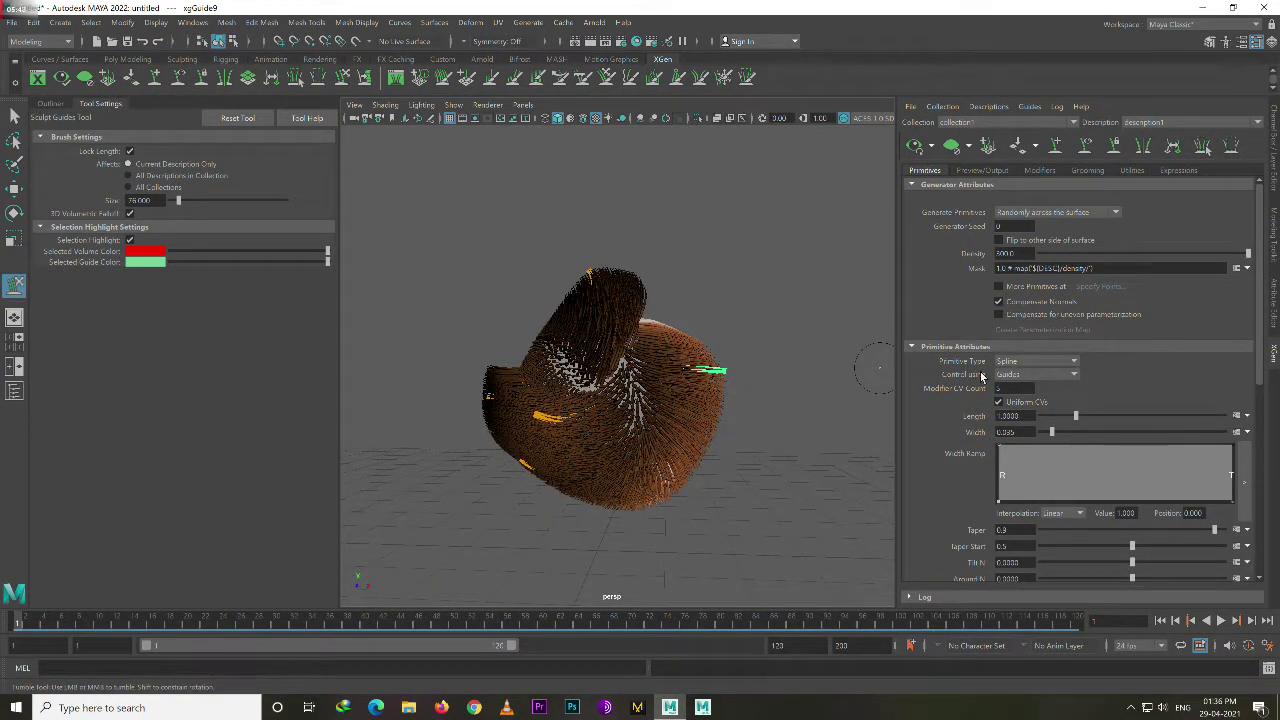
Set Modifier CV Count to 10 in the Primitives tab.
scroll(1035, 416, "down", 1)
scroll(1035, 414, "down", 1)
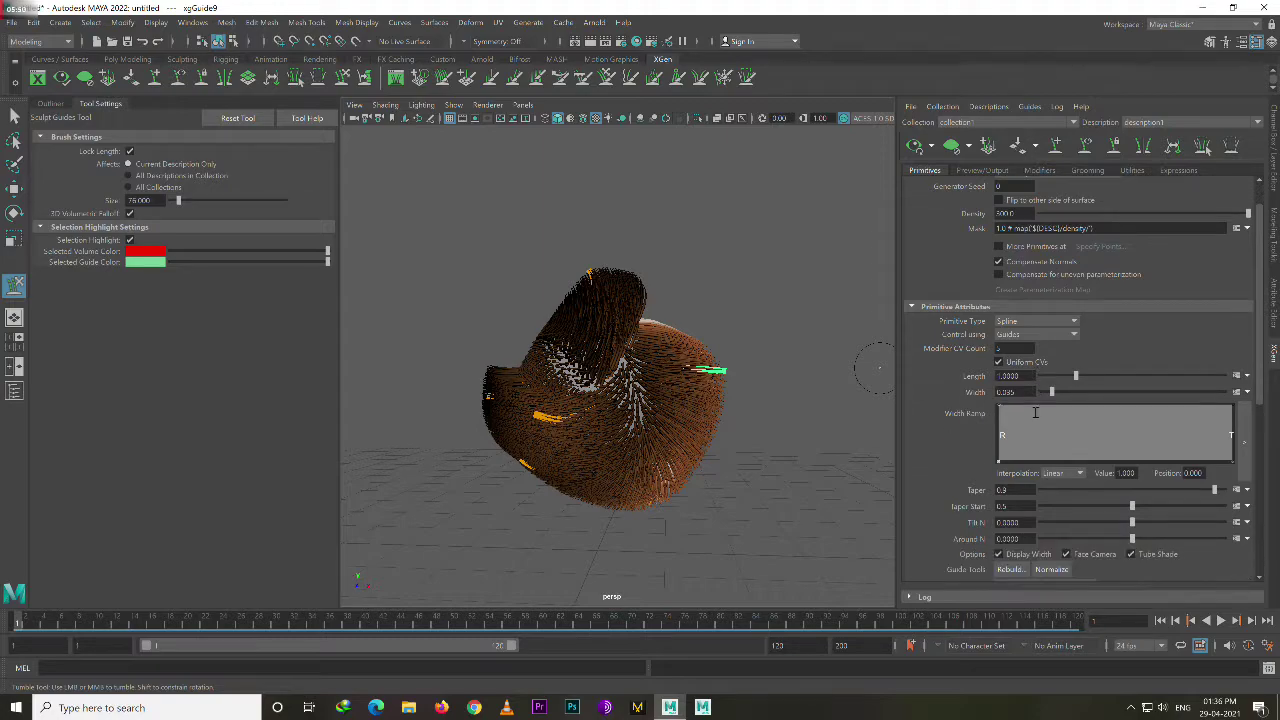
scroll(1035, 413, "down", 1)
scroll(1035, 412, "down", 1)
scroll(1035, 412, "down", 2)
scroll(1036, 410, "down", 1)
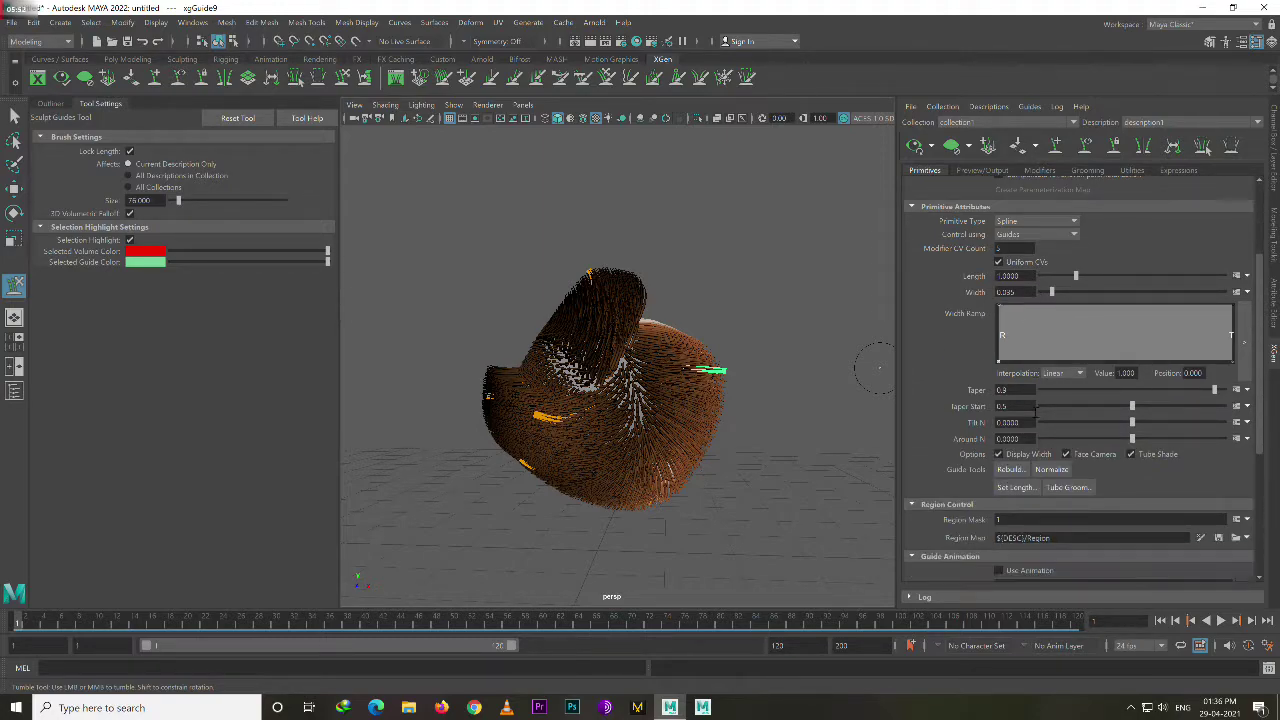
scroll(1039, 412, "up", 3)
scroll(1039, 409, "up", 2)
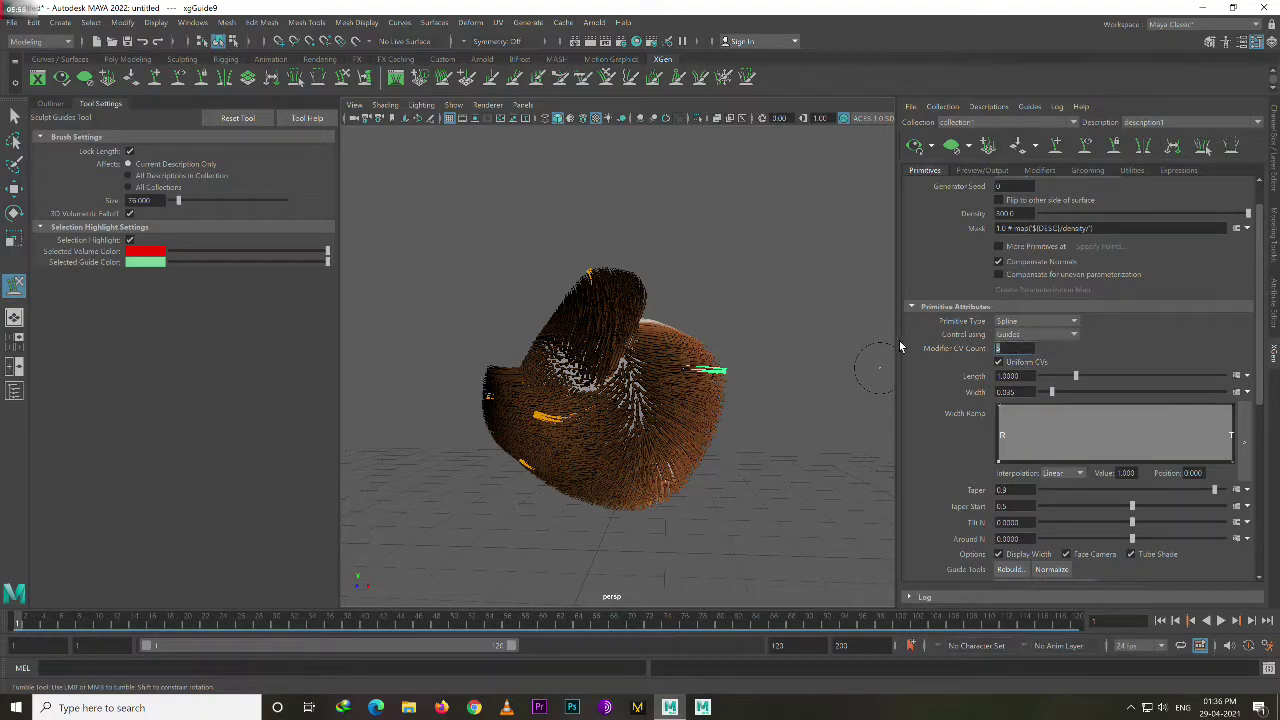
type("0")
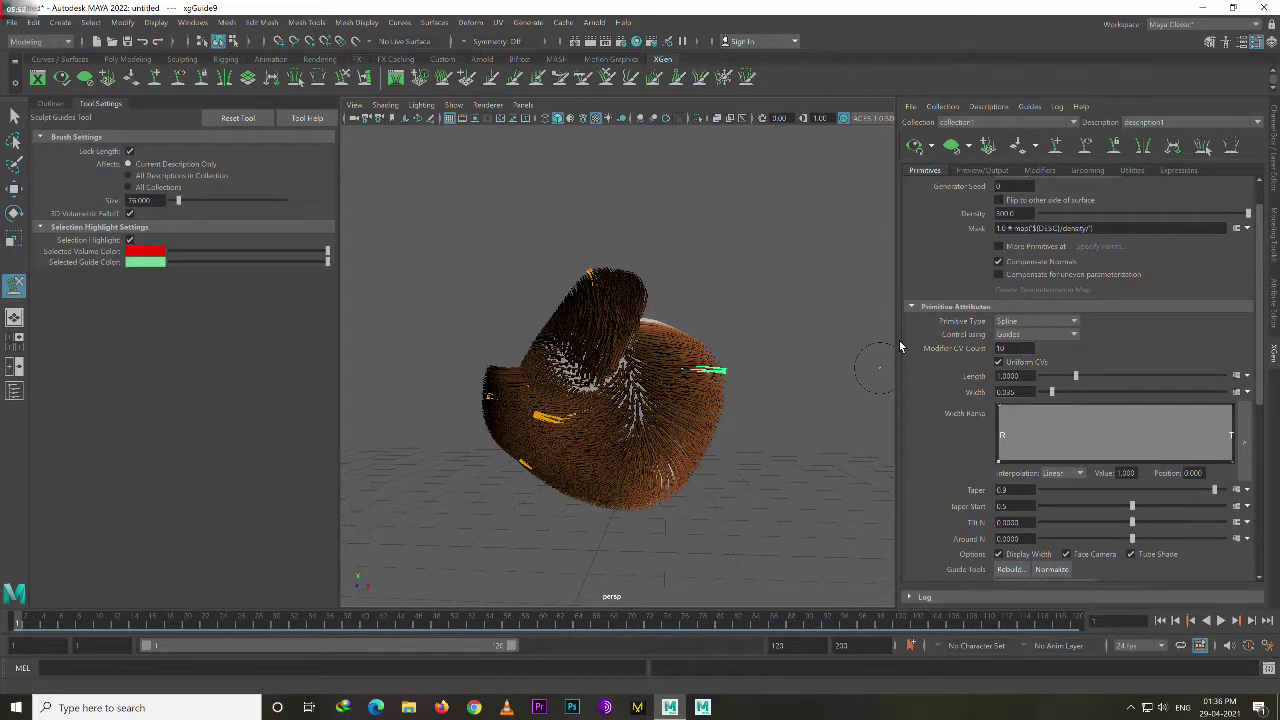
mouse_move(860, 370)
left_mouse_down("alt")
mouse_move(680, 430)
mouse_move(710, 433)
left_mouse_up("alt")
scroll(660, 440, "up", 5)
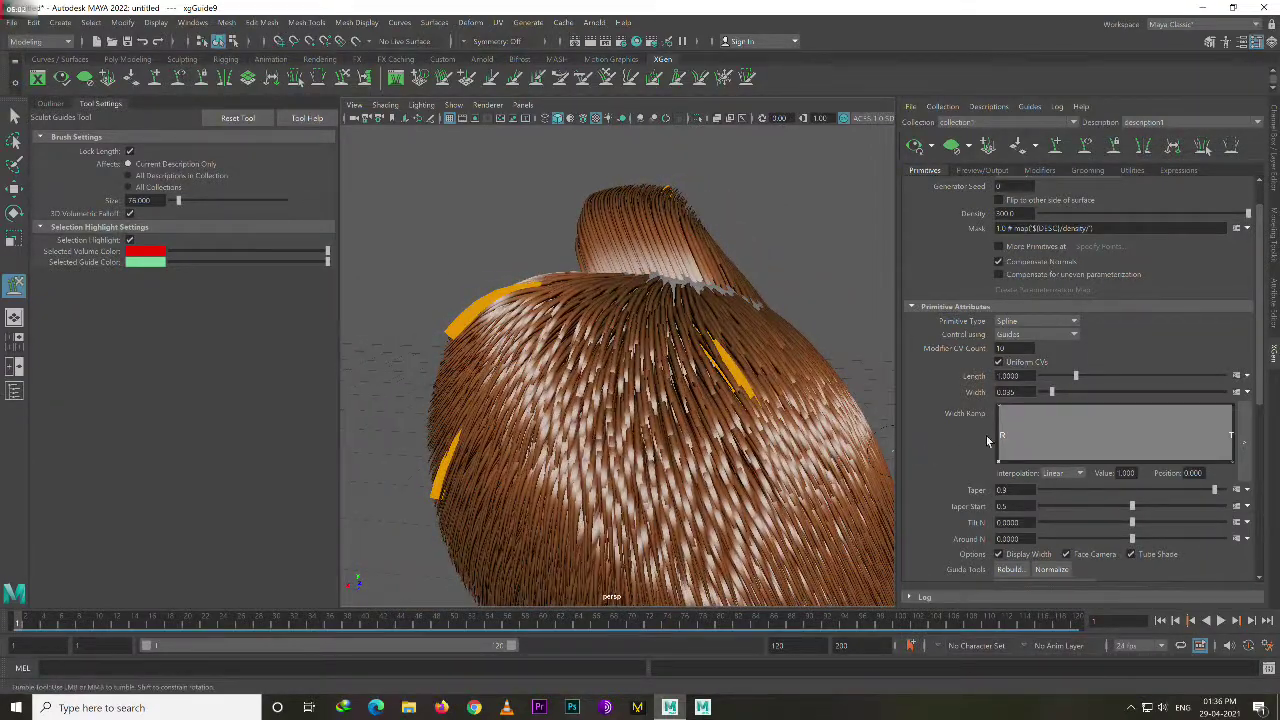
scroll(1041, 374, "down", 1)
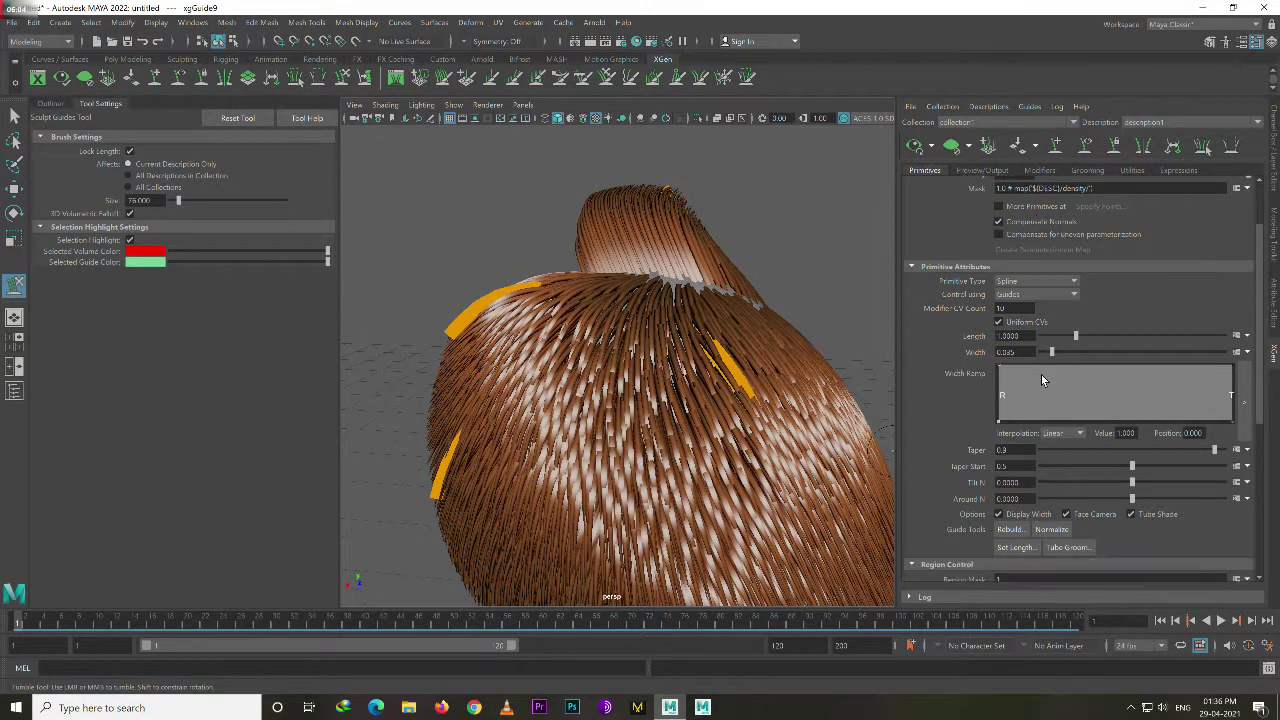
scroll(1041, 376, "down", 1)
scroll(1041, 374, "down", 2)
scroll(1038, 395, "up", 1)
scroll(1038, 401, "up", 1)
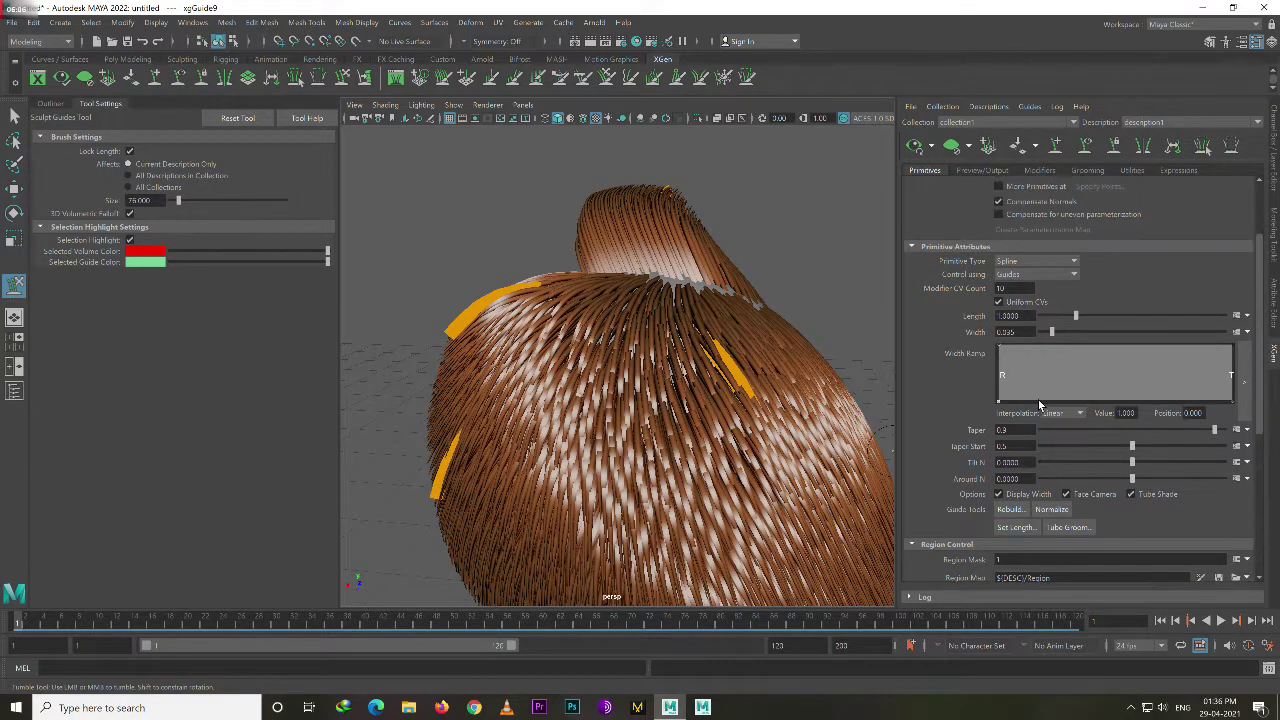
scroll(1036, 394, "up", 1)
scroll(1036, 392, "up", 1)
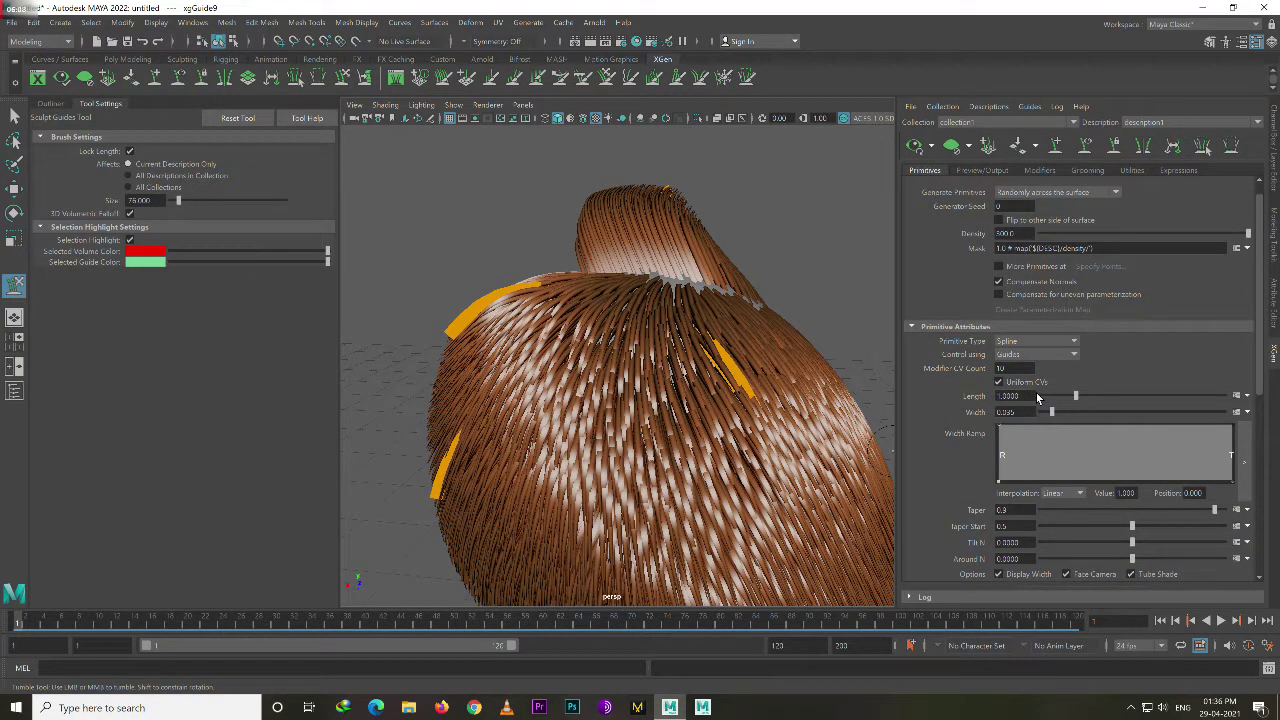
Create a new paintable map for the density Mask field.
left_click(1246, 248)
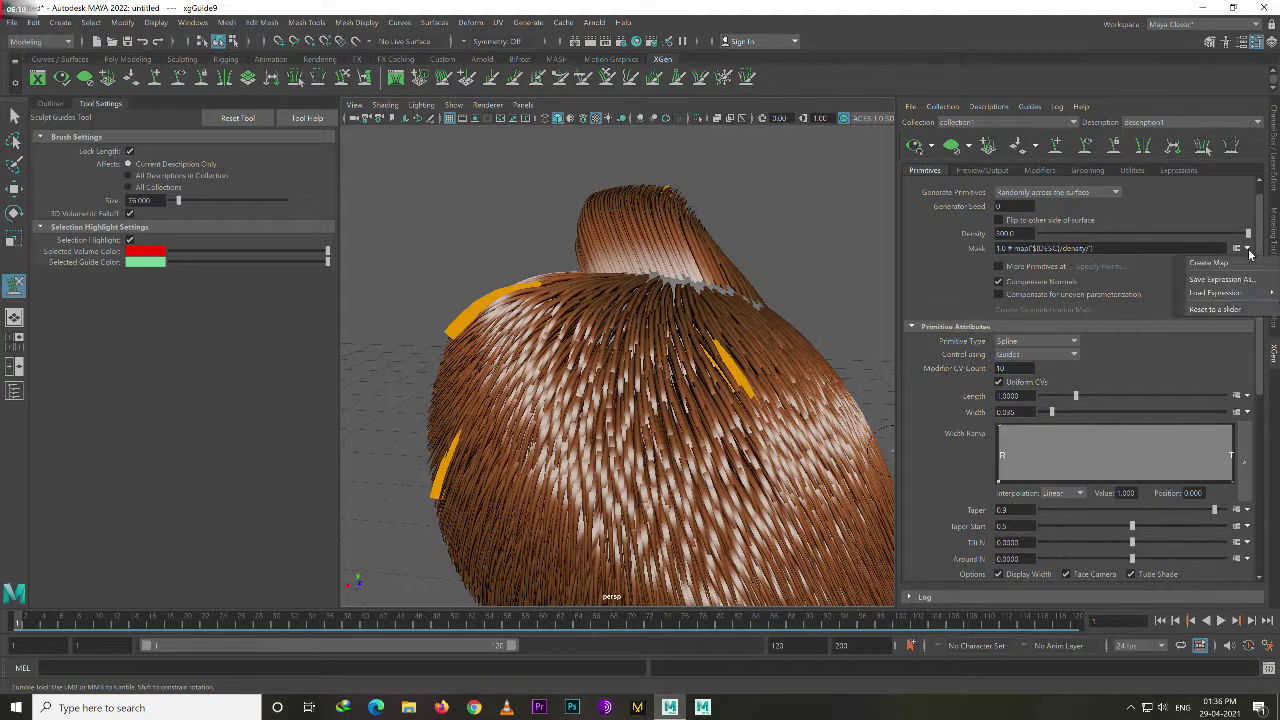
left_click(1212, 271)
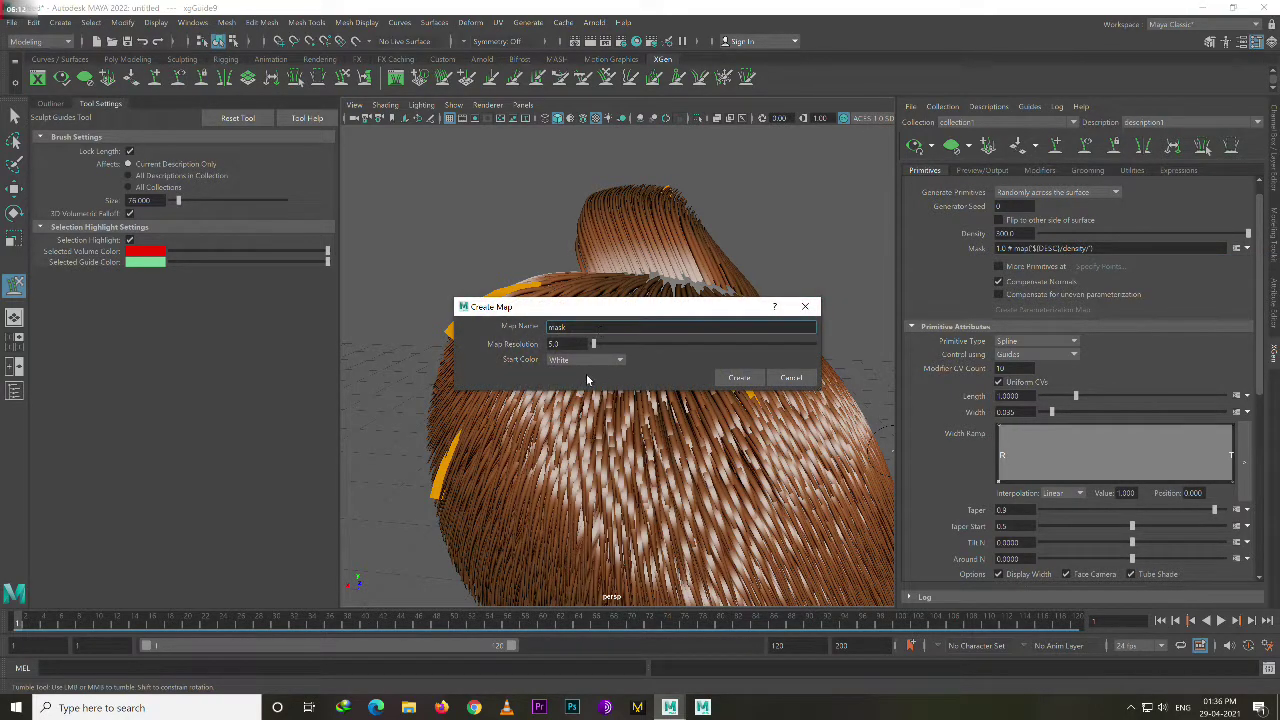
left_click(738, 378)
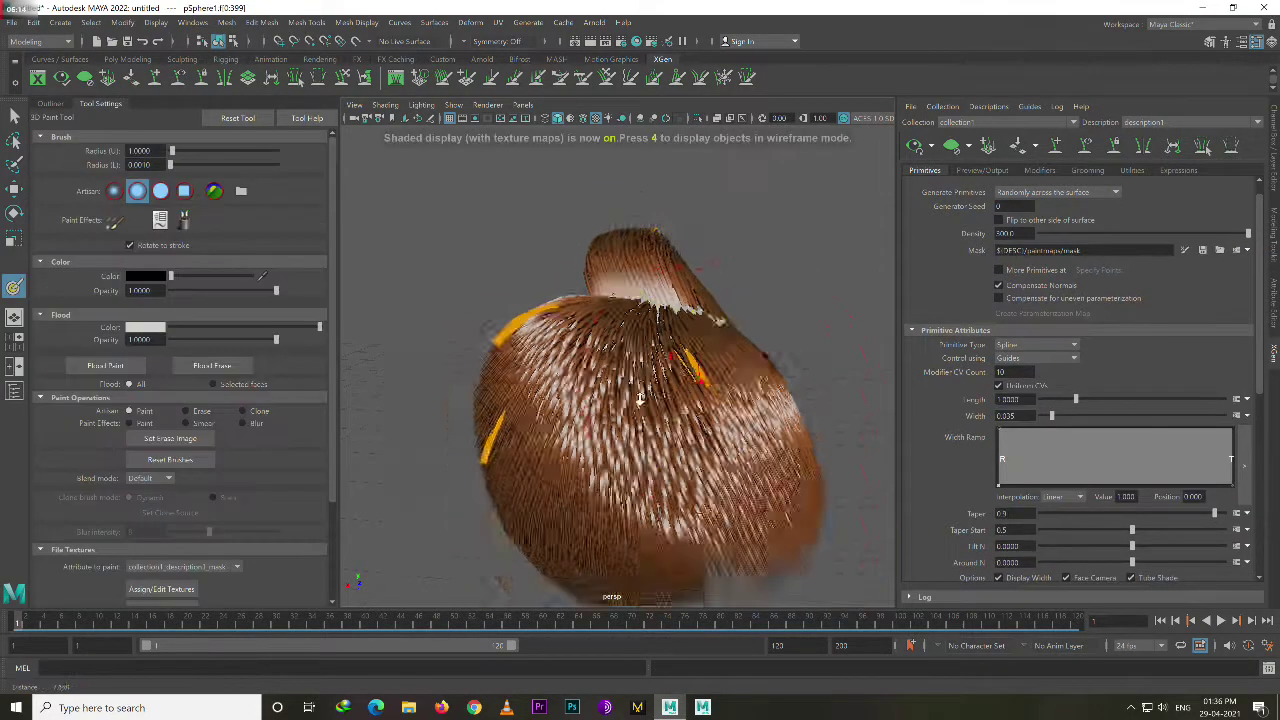
left_click_drag(700, 420, 675, 455, "alt")
Hide the hair preview and paint a black patch on the sphere's front.
left_click(953, 147)
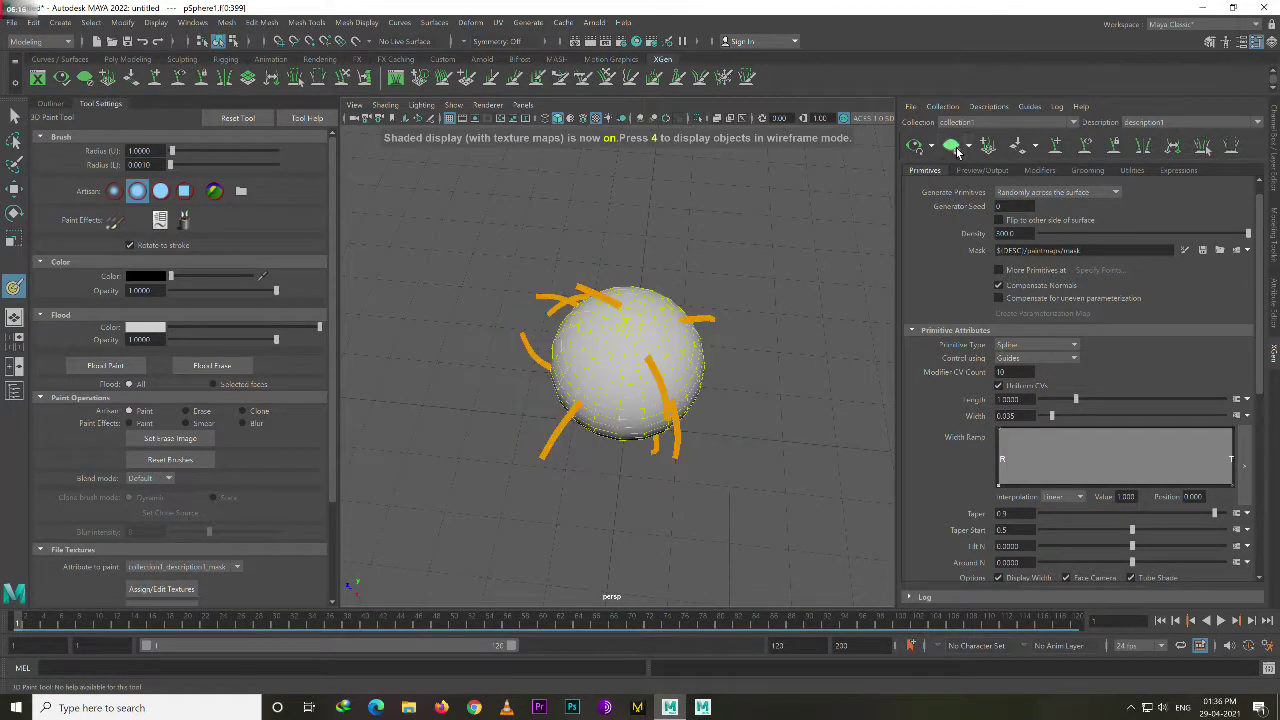
left_click_drag(613, 425, 570, 410, "alt")
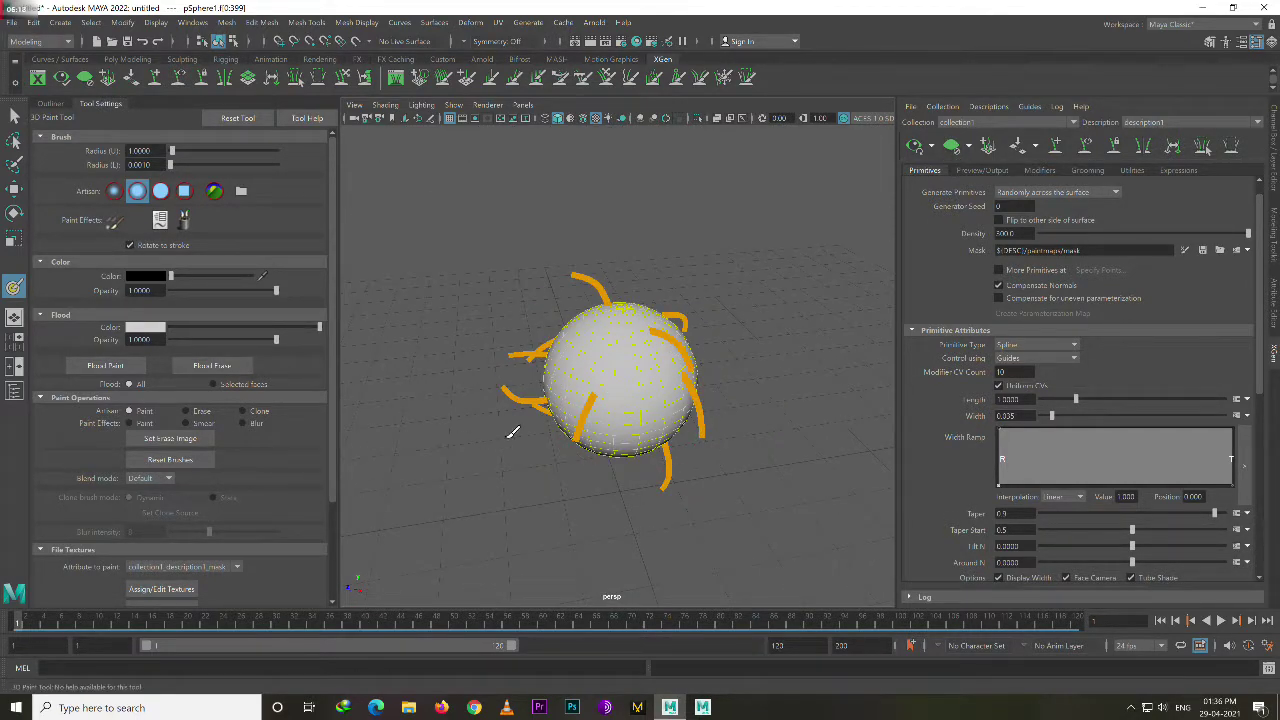
scroll(512, 432, "up", 3)
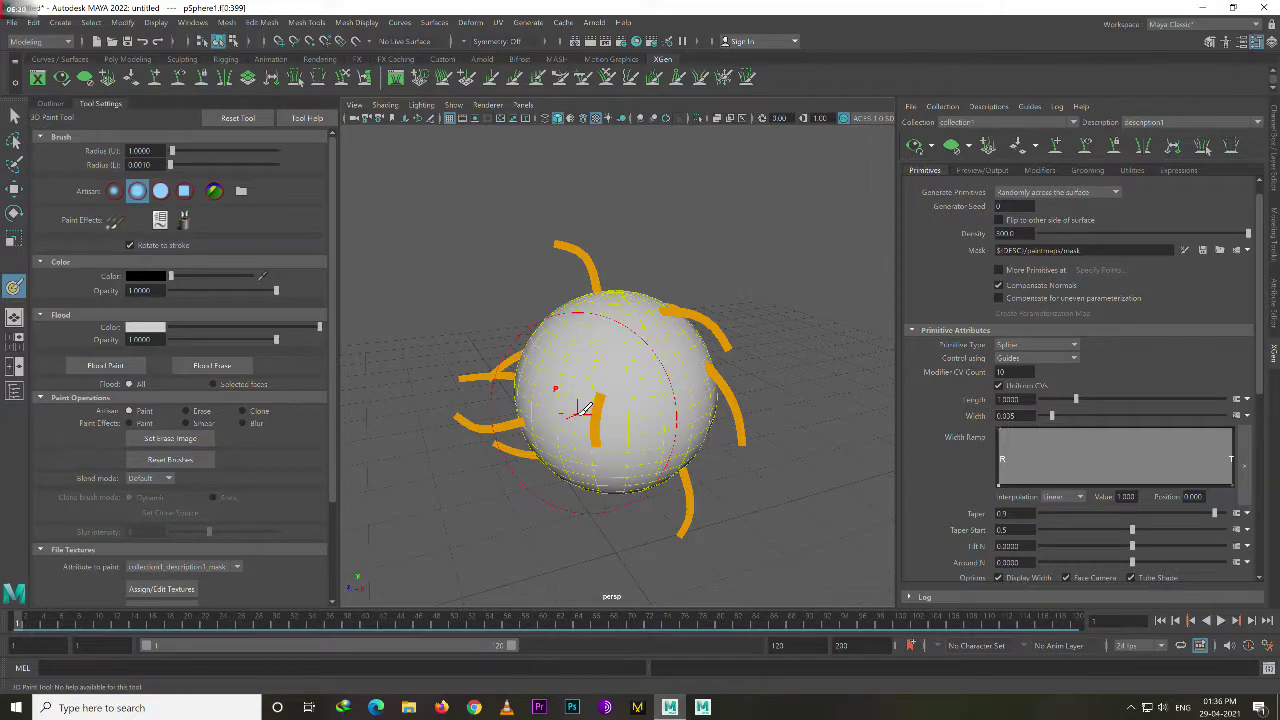
left_click_drag(596, 425, 646, 428, "alt")
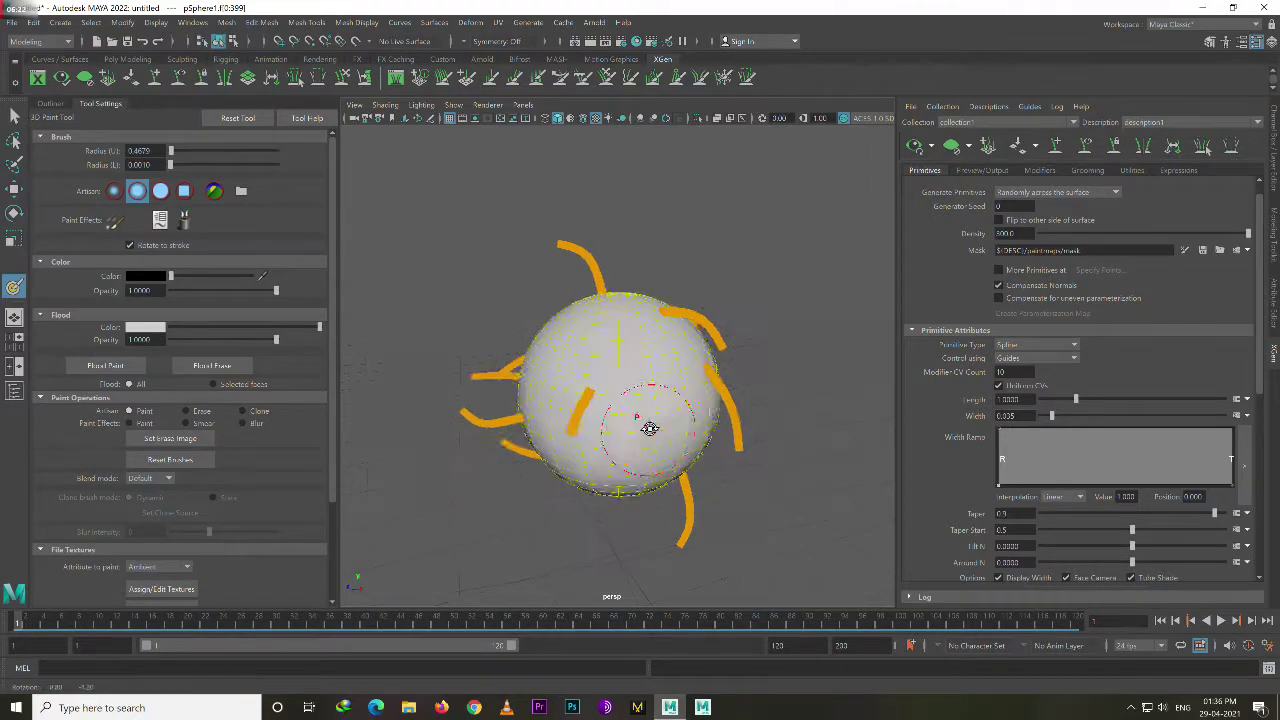
mouse_move(648, 378)
left_mouse_down()
mouse_move(622, 478)
mouse_move(666, 443)
mouse_move(586, 429)
mouse_move(529, 400)
mouse_move(570, 410)
mouse_move(500, 366)
mouse_move(586, 457)
mouse_move(571, 371)
mouse_move(610, 420)
left_mouse_up()
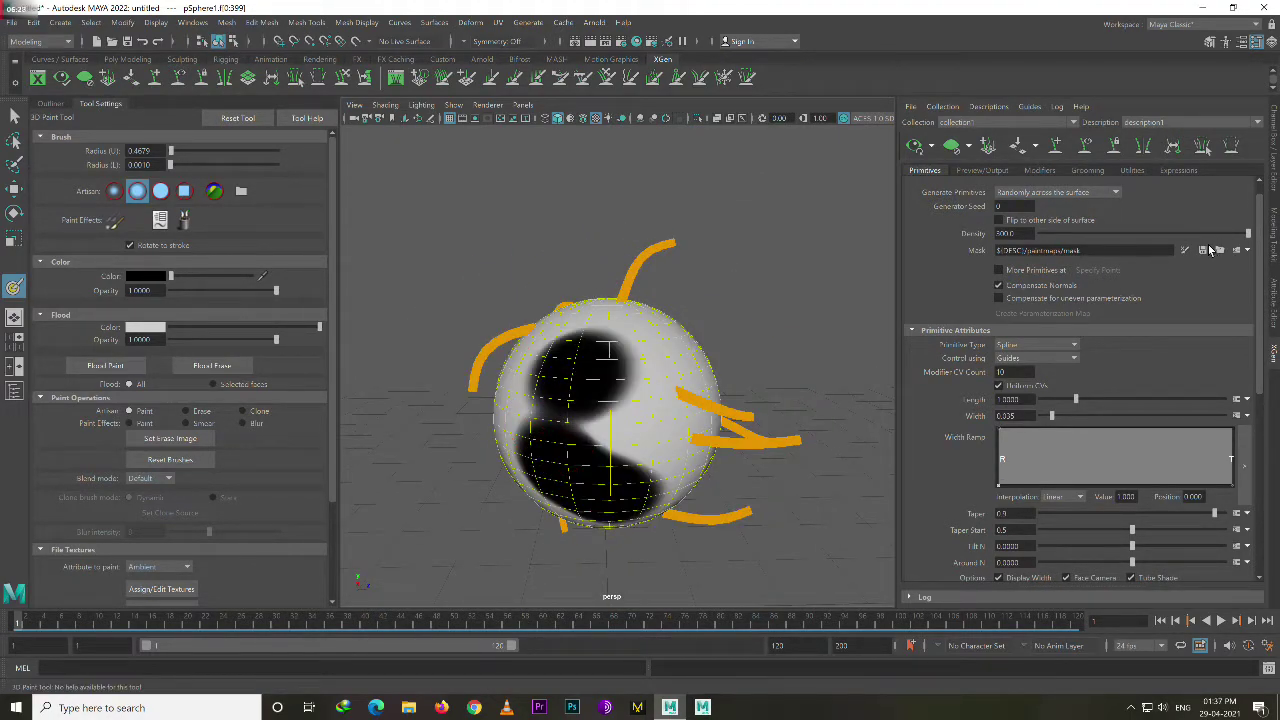
Save the painted mask so the hair regenerates with a bald spot.
left_click(1207, 251)
mouse_move(875, 374)
left_mouse_down("alt")
mouse_move(613, 341)
mouse_move(580, 370)
mouse_move(600, 382)
left_mouse_up("alt")
right_click_drag(600, 382, 648, 422, "alt")
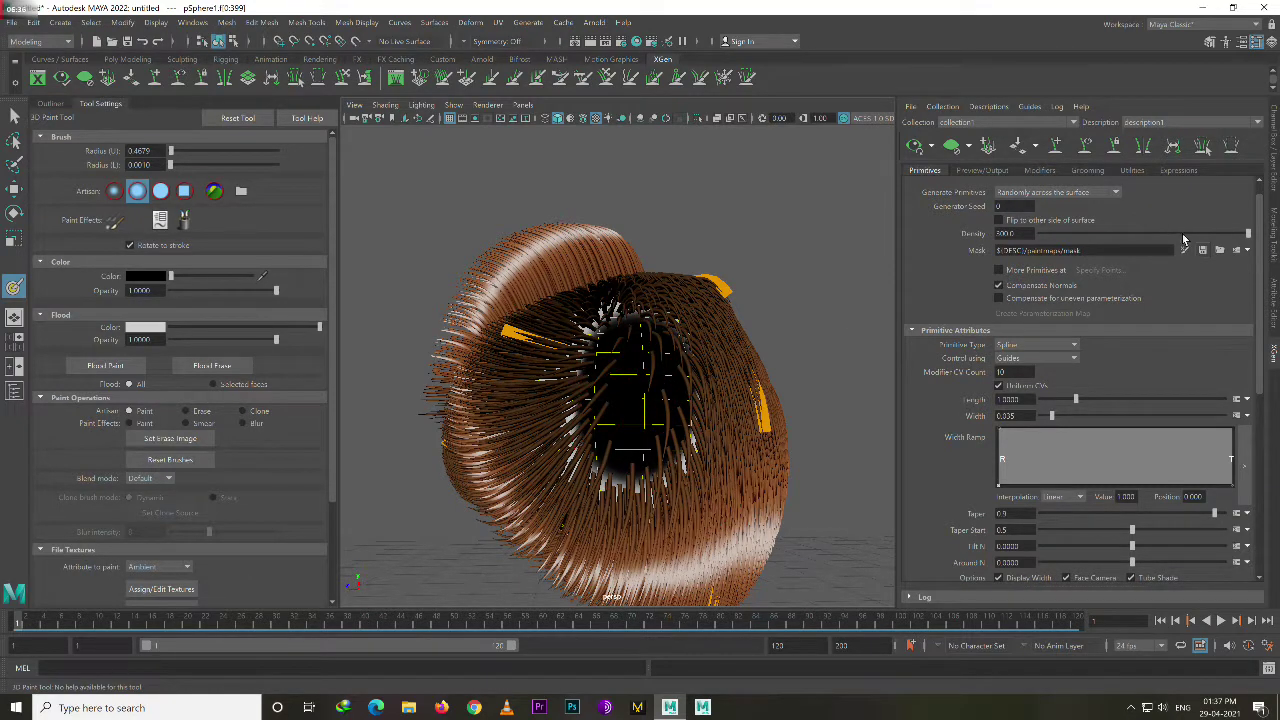
Switch to a square brush and paint more black around the bald opening.
left_click(1204, 251)
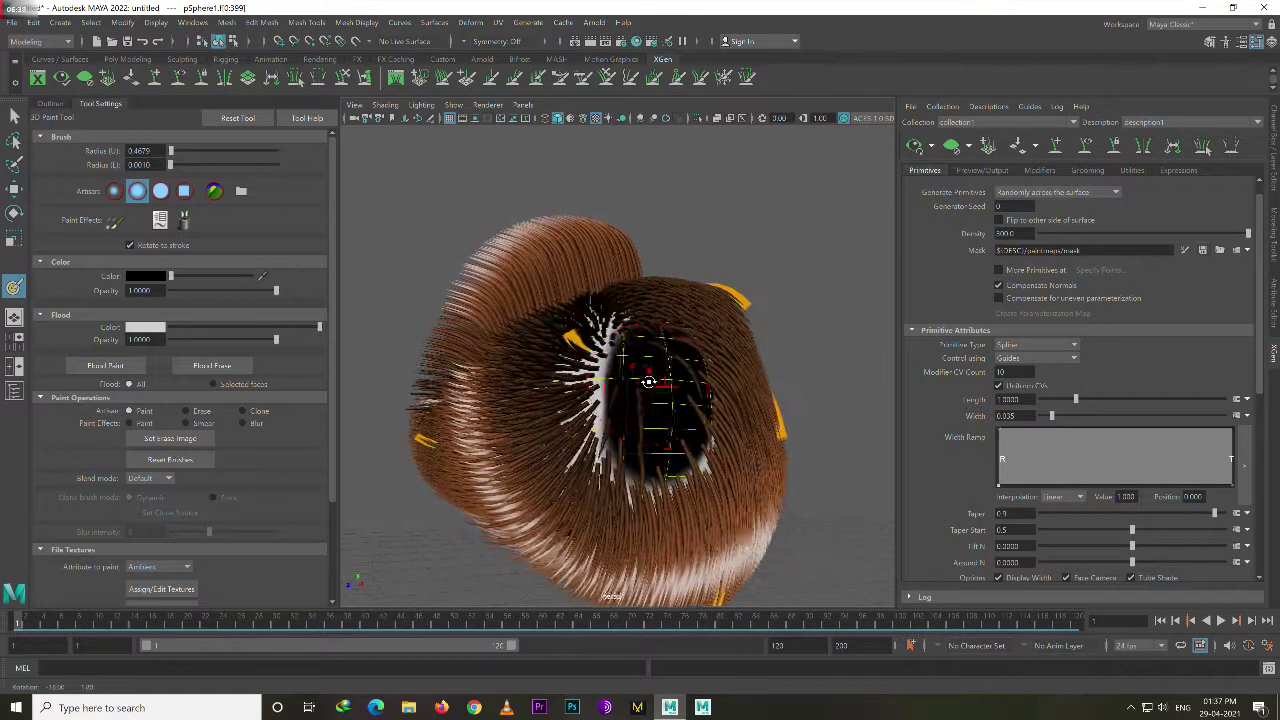
left_click(187, 194)
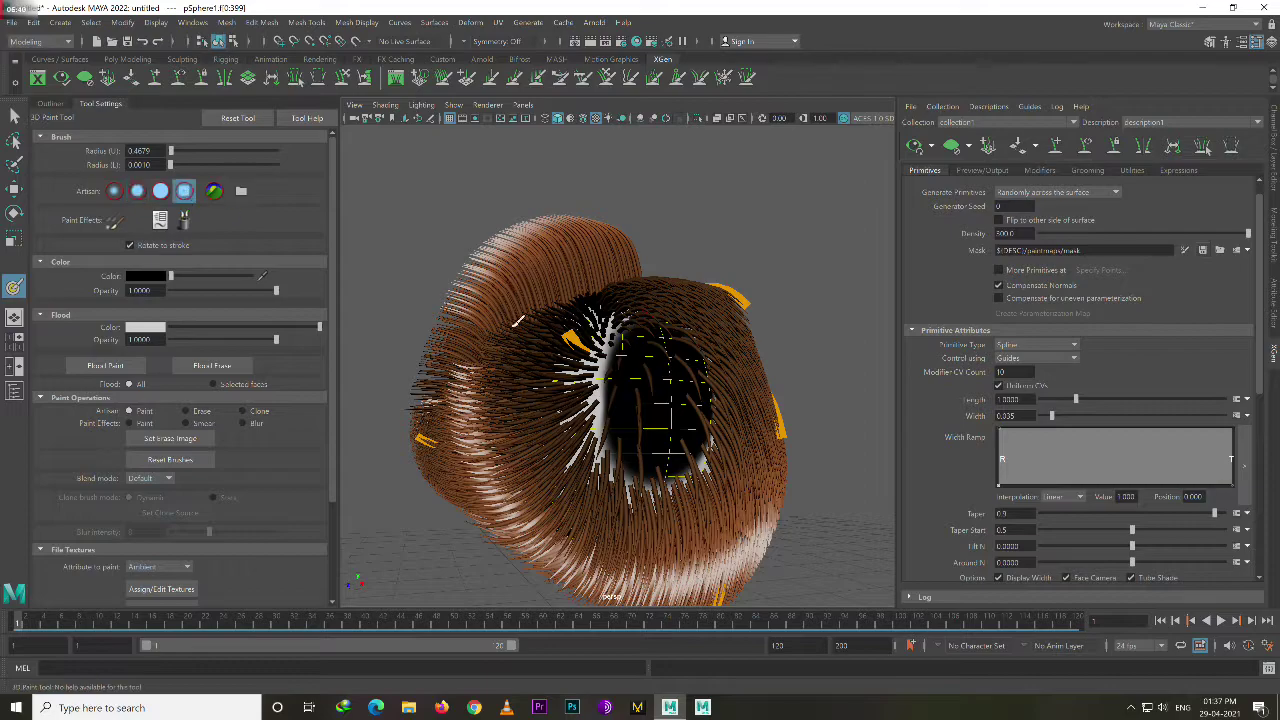
mouse_move(660, 356)
left_mouse_down()
mouse_move(656, 447)
mouse_move(652, 370)
left_mouse_up()
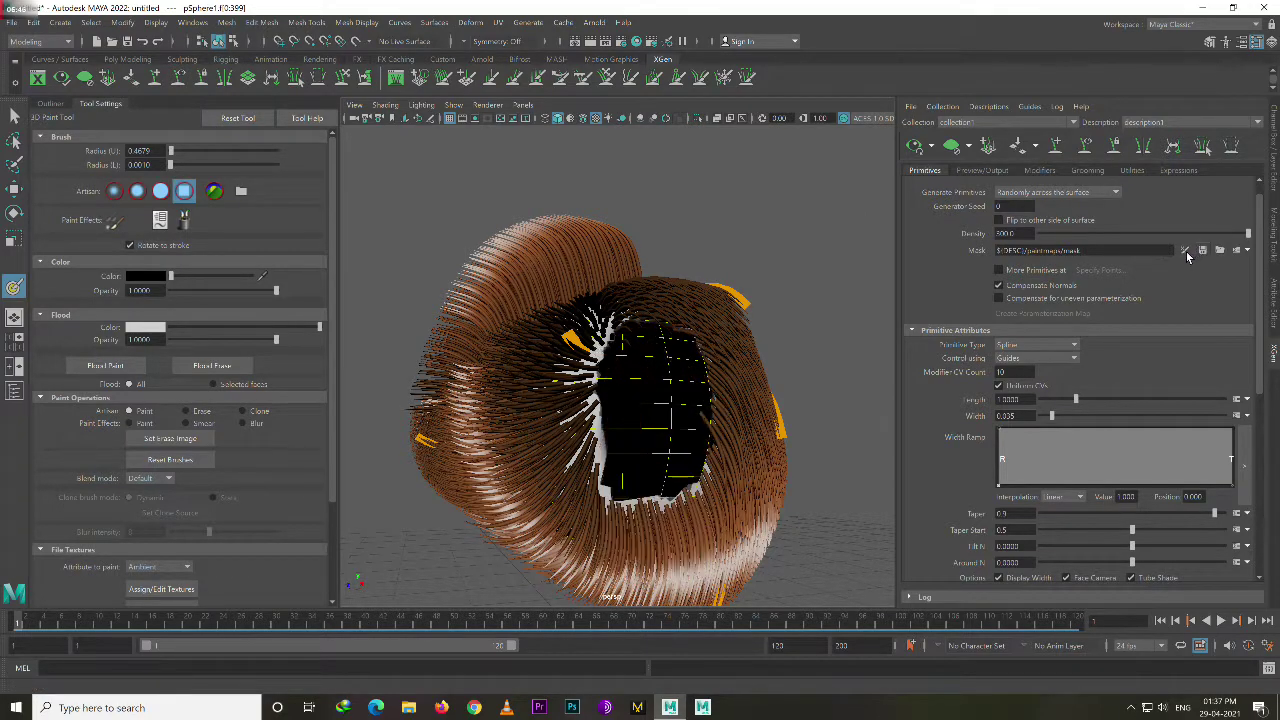
mouse_move(820, 350)
left_mouse_down("alt")
mouse_move(606, 375)
mouse_move(557, 313)
left_mouse_up("alt")
mouse_move(610, 375)
left_mouse_down()
mouse_move(566, 448)
mouse_move(565, 371)
left_mouse_up()
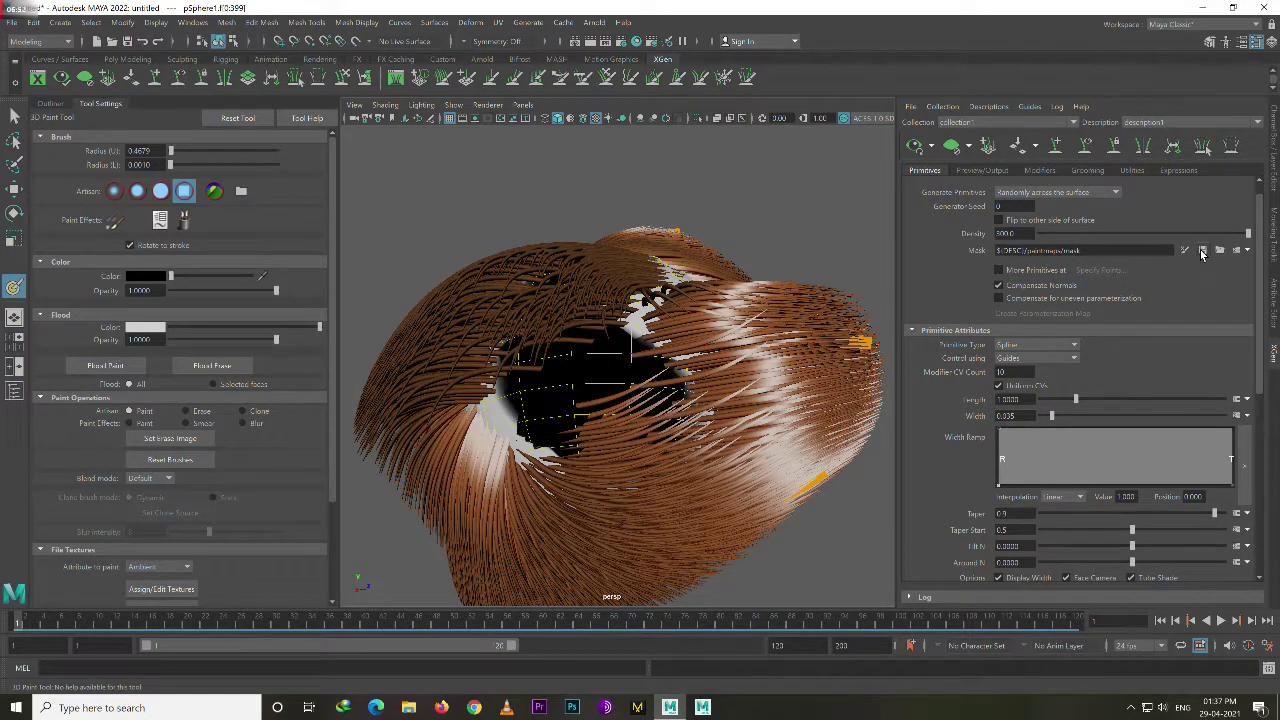
Refresh the hair from the updated mask and inspect the wider bald patch.
mouse_move(640, 400)
left_mouse_down("alt")
mouse_move(622, 358)
mouse_move(715, 368)
mouse_move(738, 440)
left_mouse_up("alt")
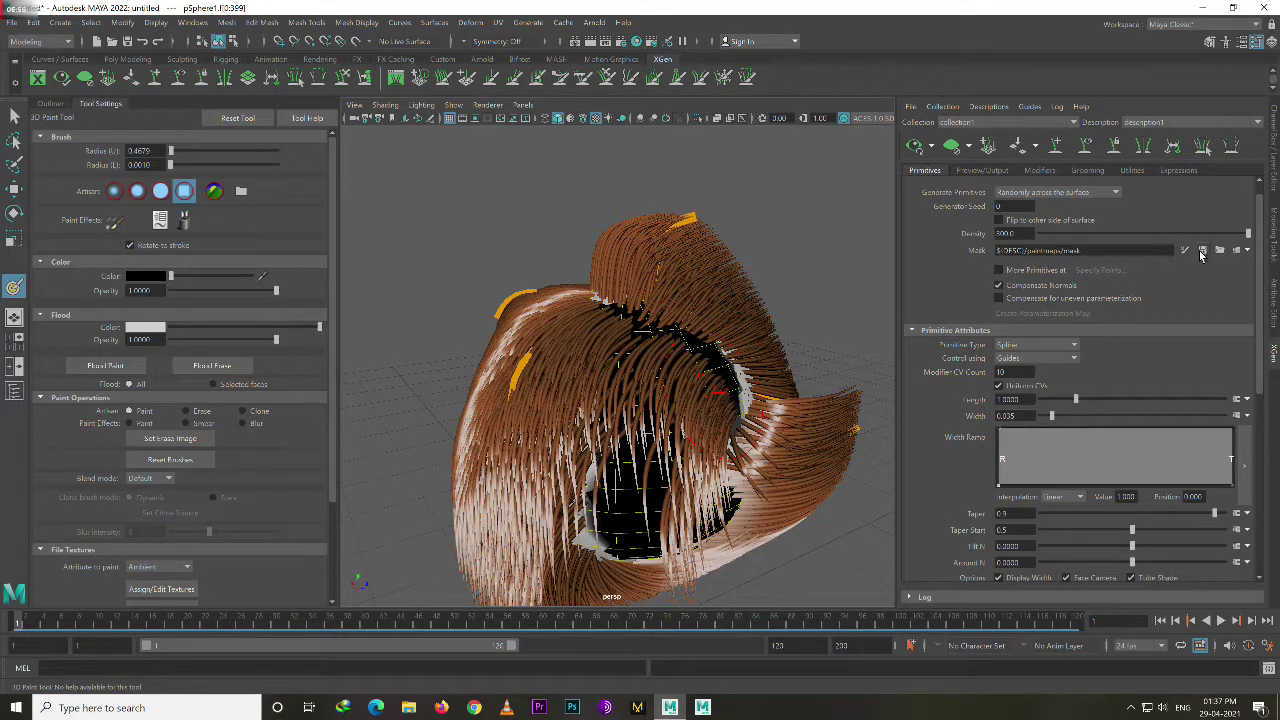
left_click(1201, 252)
mouse_move(700, 380)
left_mouse_down("alt")
mouse_move(720, 362)
mouse_move(787, 350)
left_mouse_up("alt")
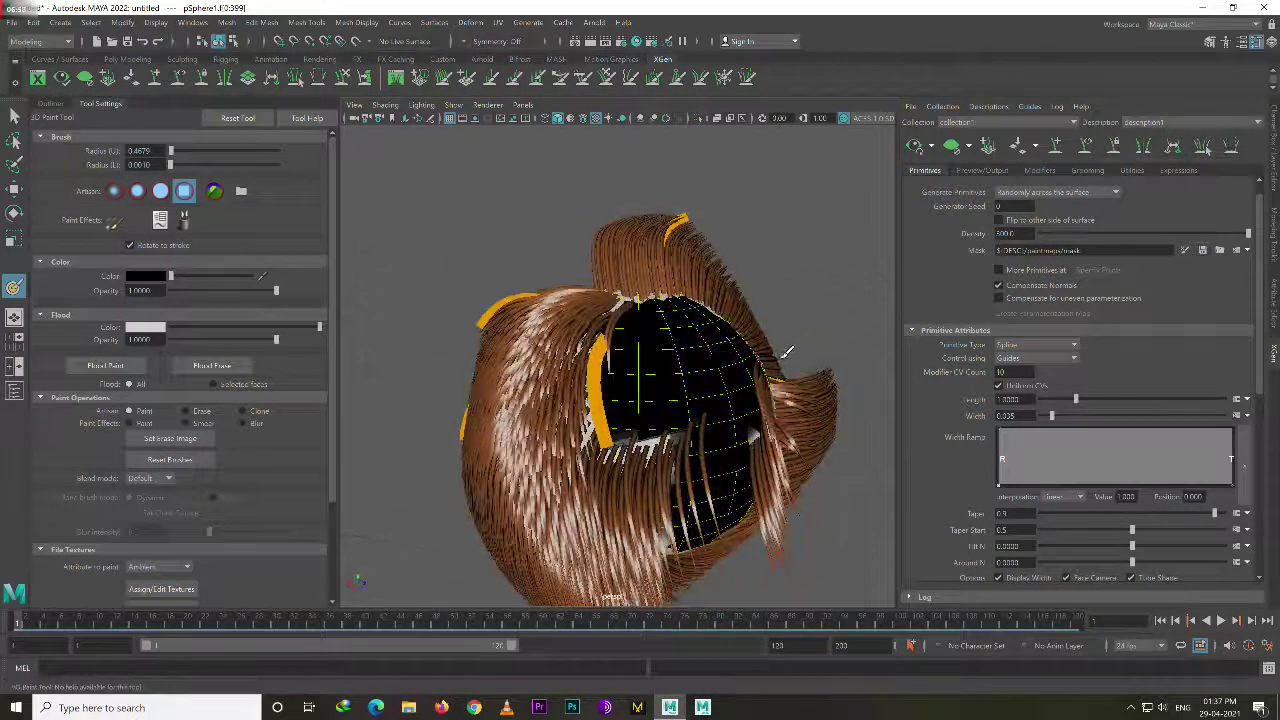